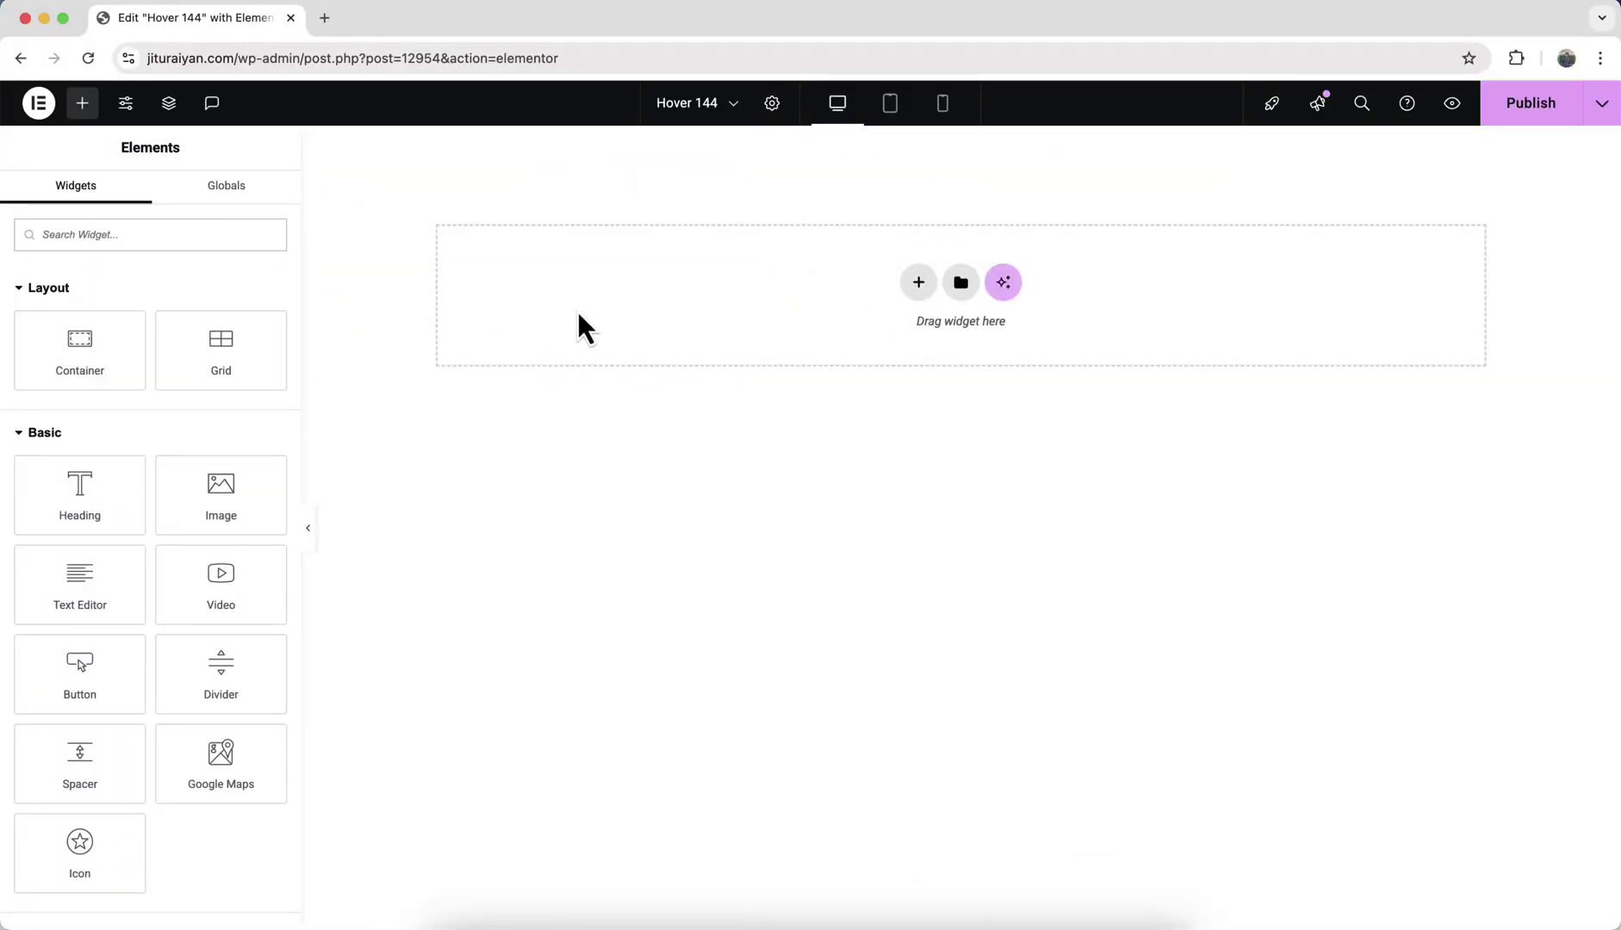
- Add a full-width container with 100vh minimum height and hidden overflow
drag(79, 351, 738, 274)
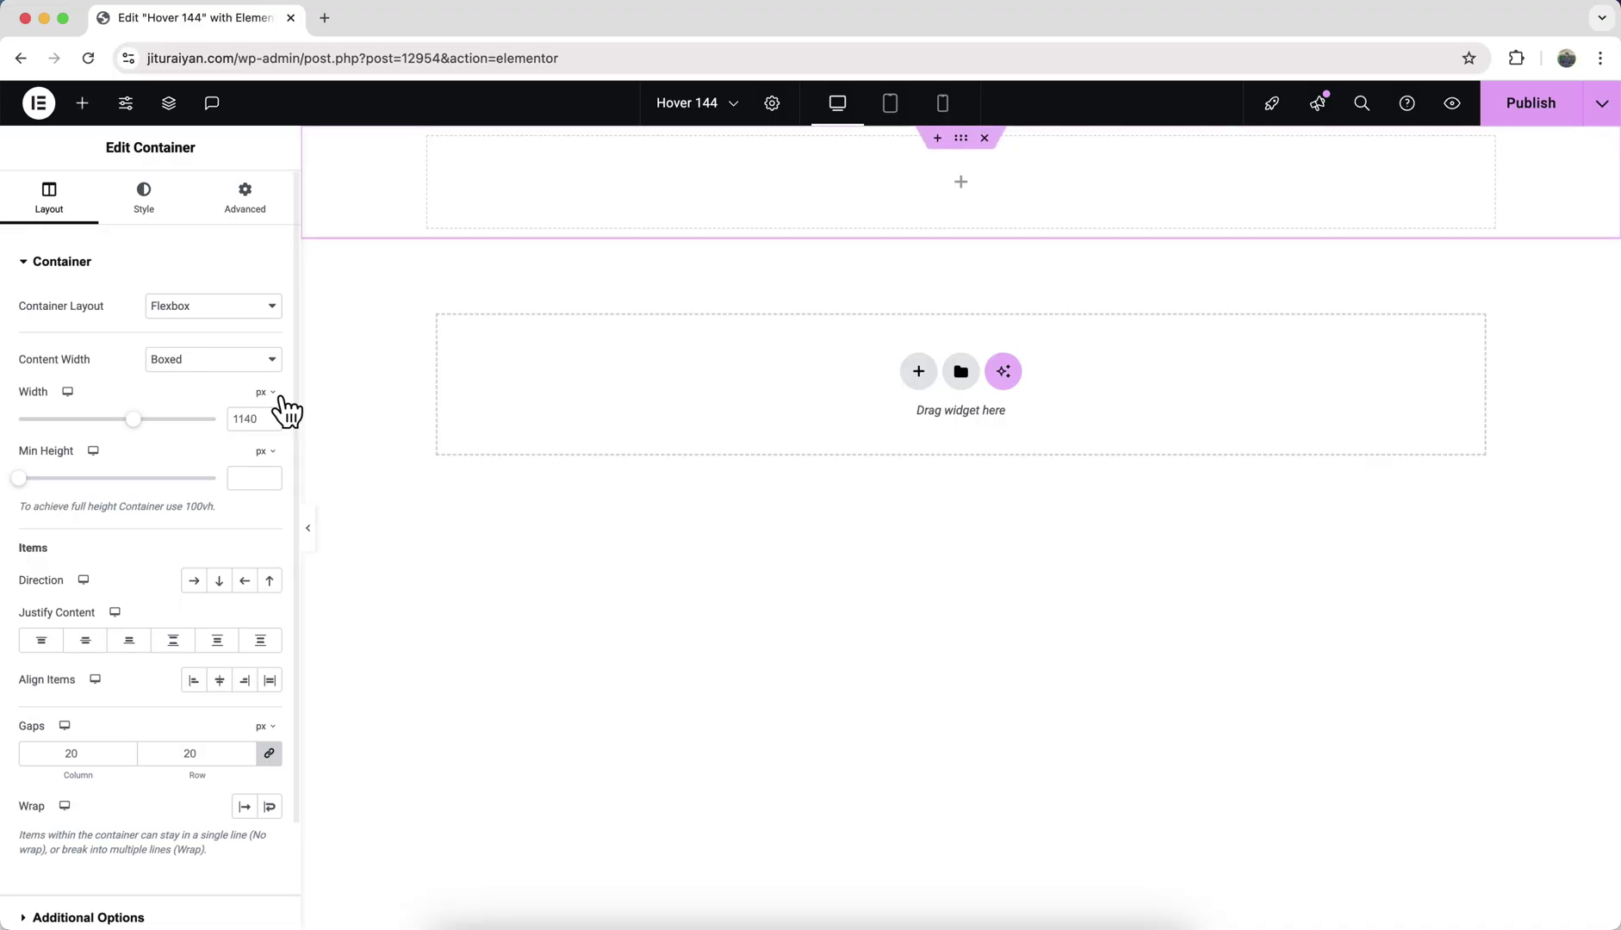
click(258, 360)
click(250, 388)
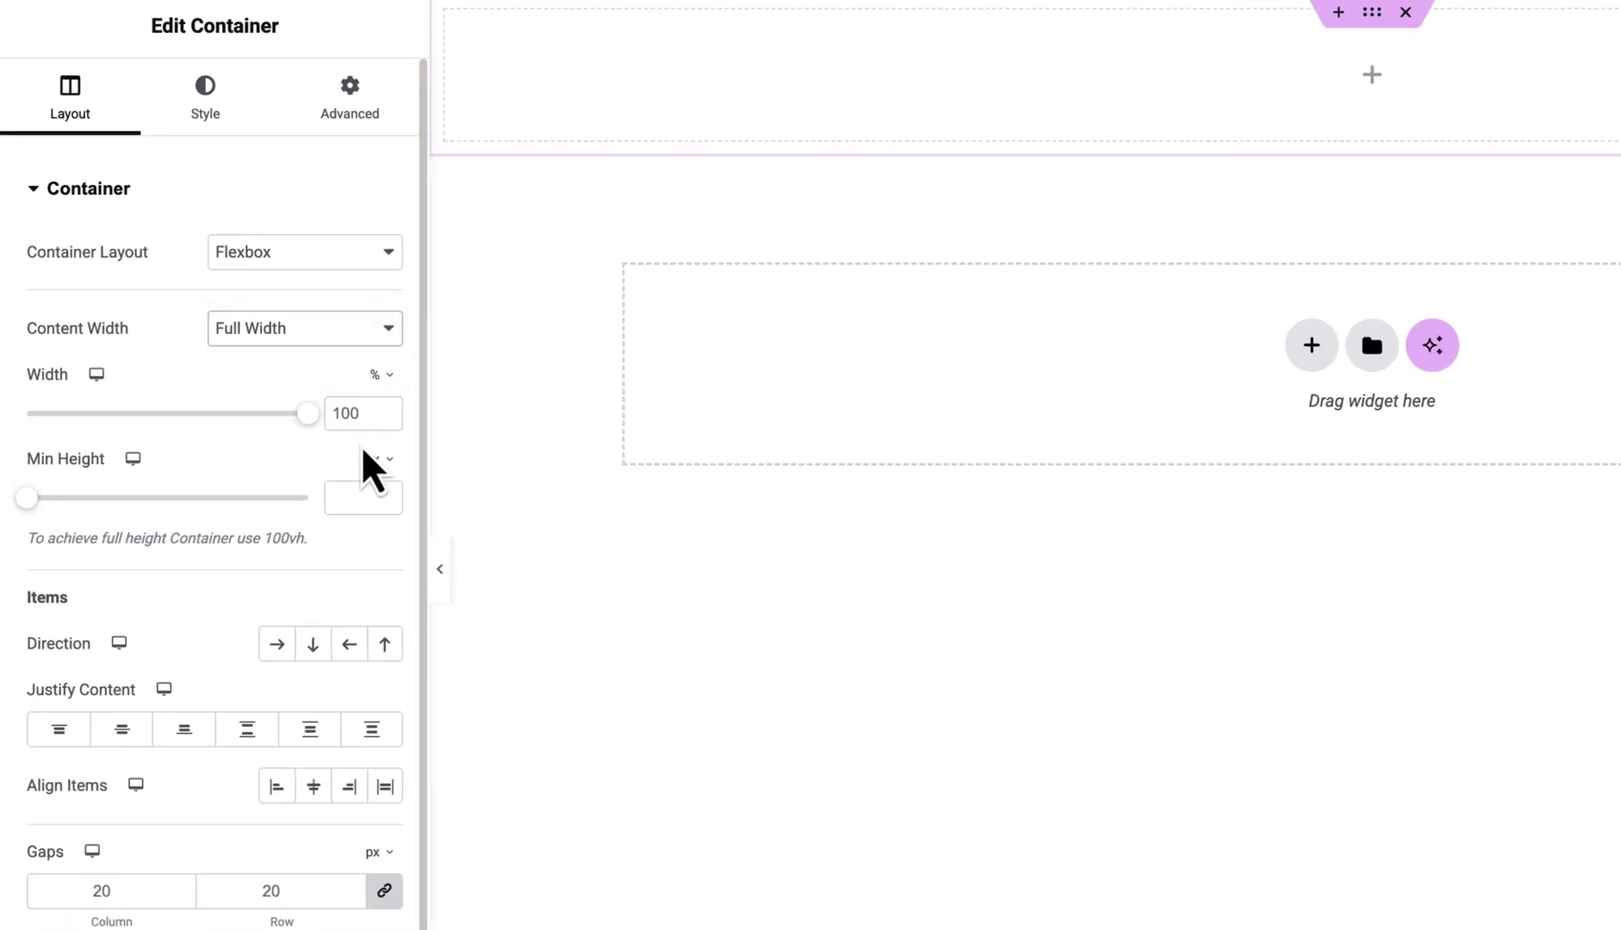
click(366, 455)
click(376, 576)
click(348, 500)
text(10)
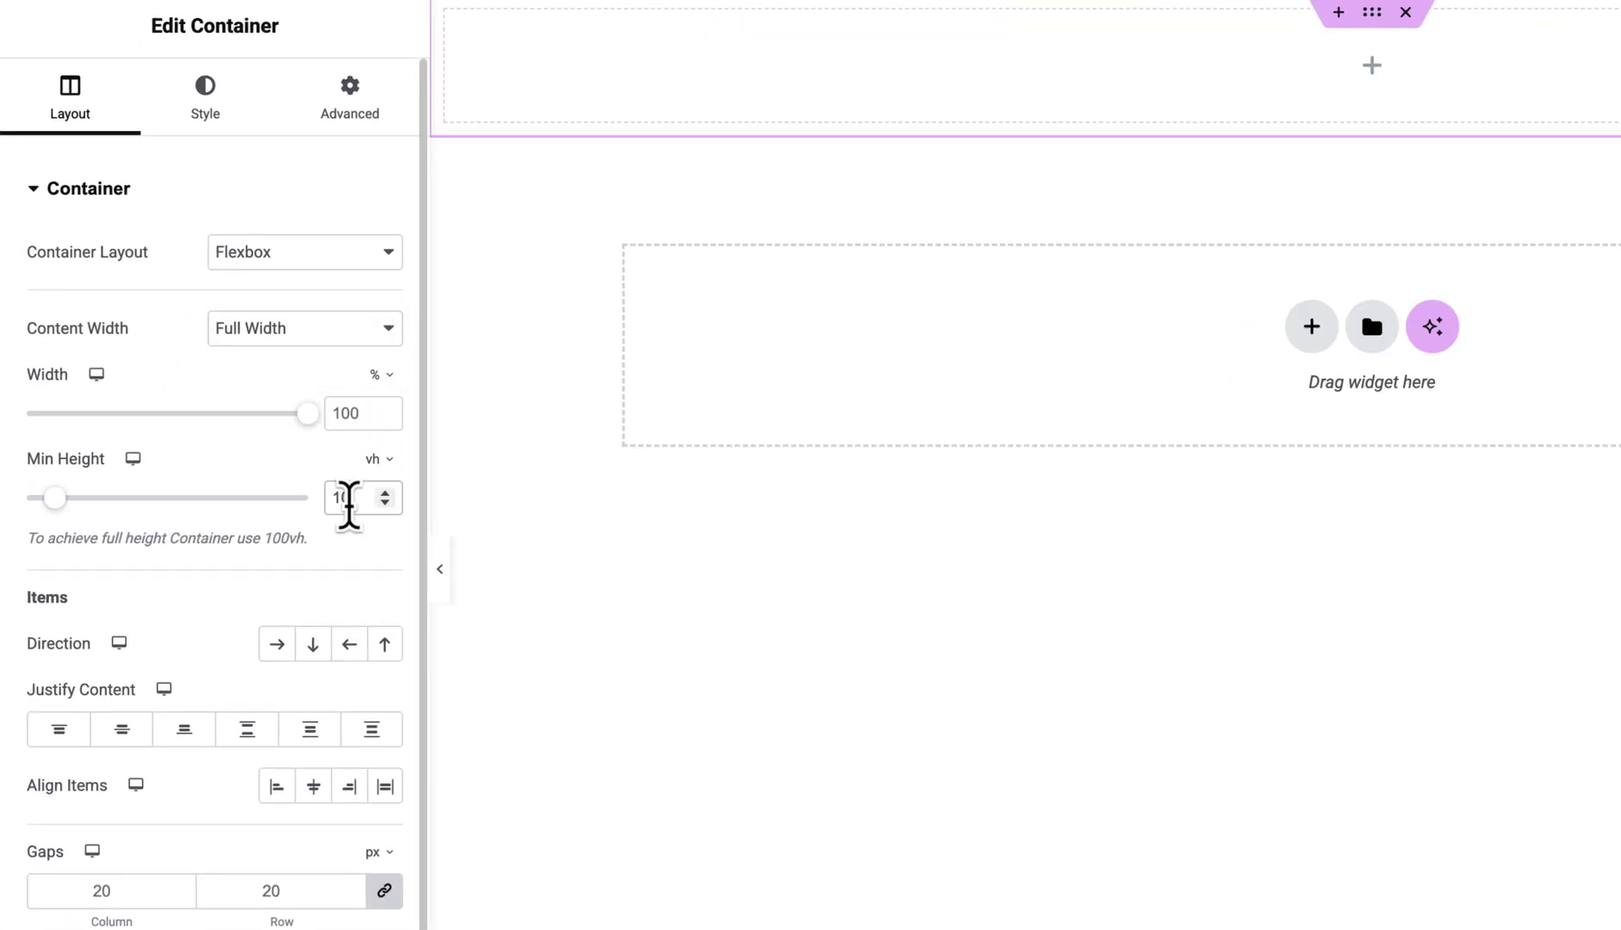
text(0)
click(123, 256)
click(268, 328)
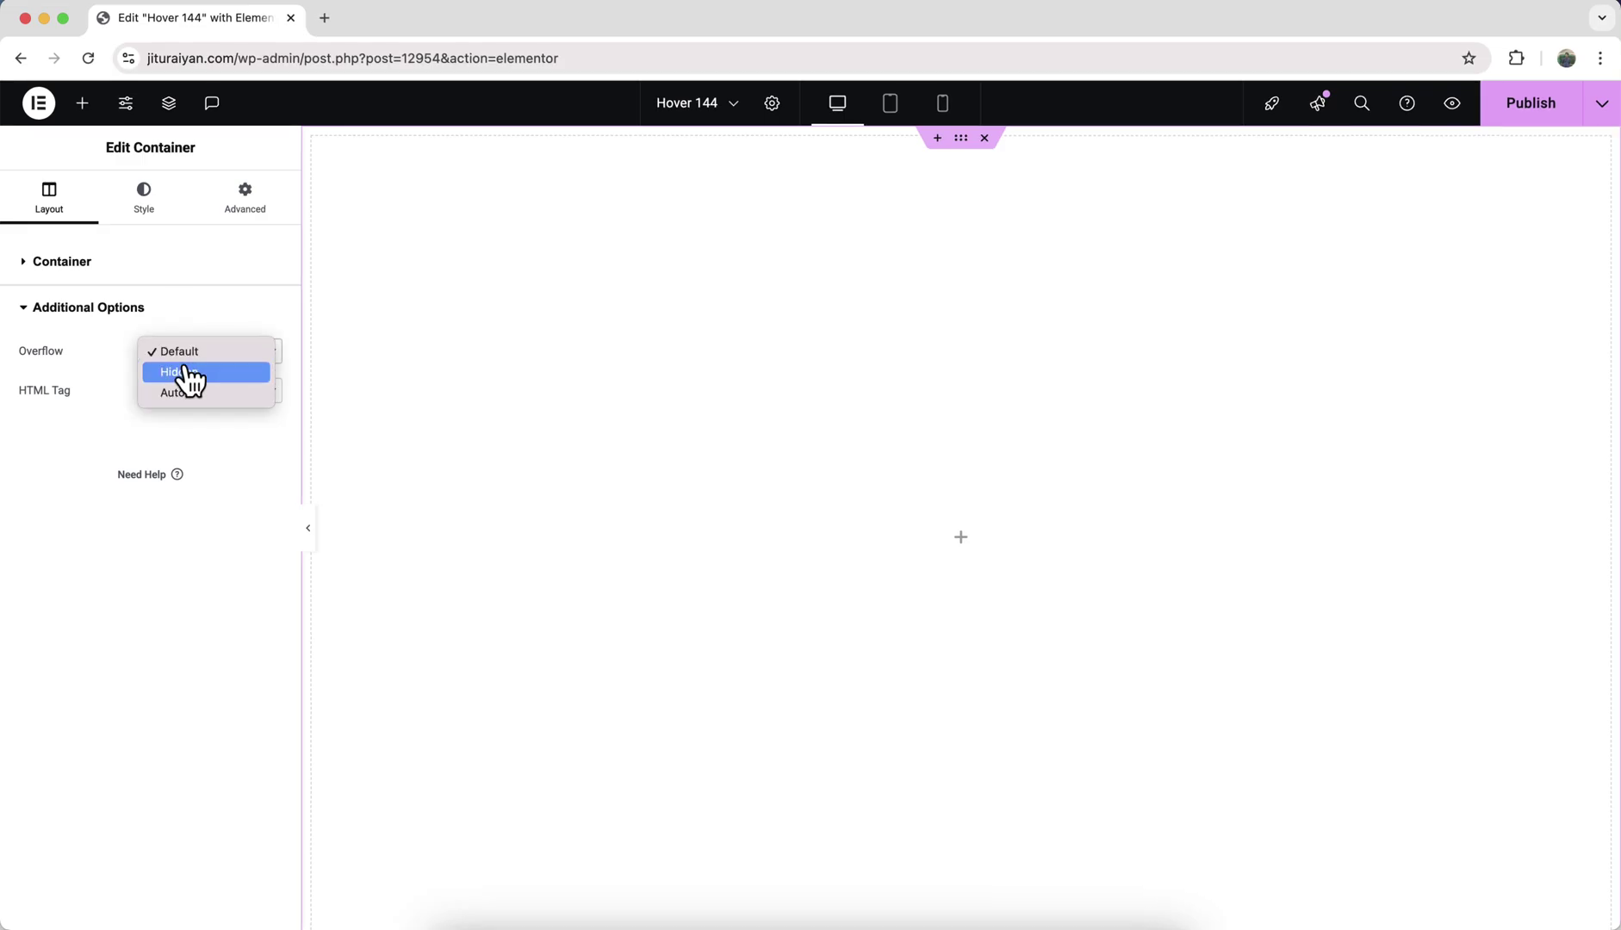
click(187, 374)
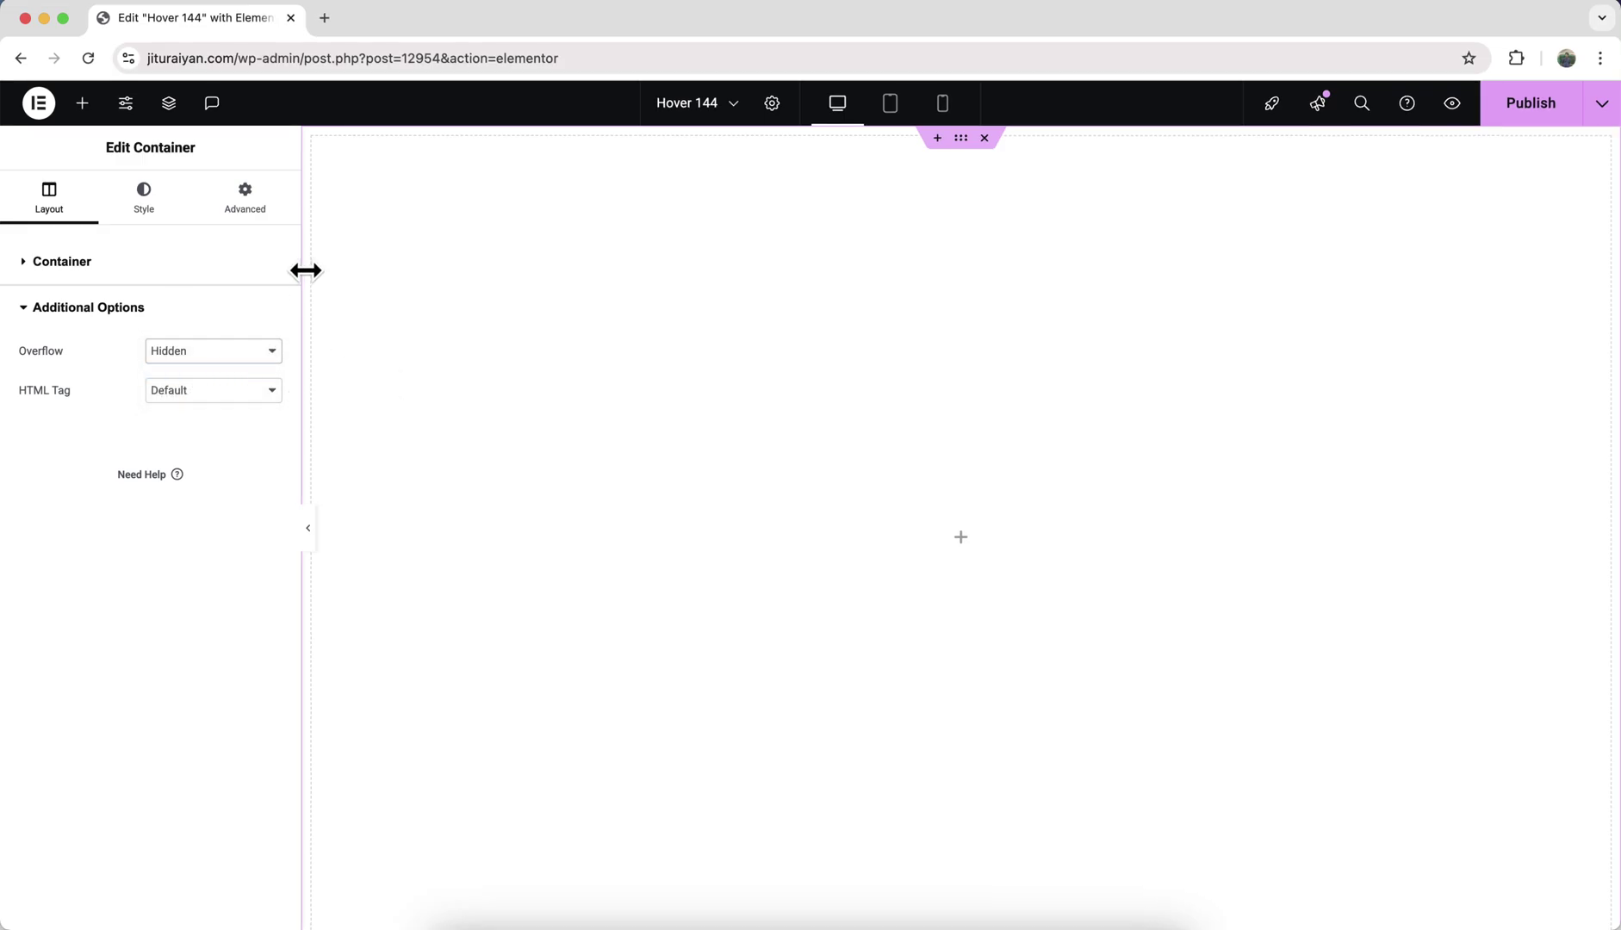
- Set the container's padding to 0 in the Advanced settings
click(250, 207)
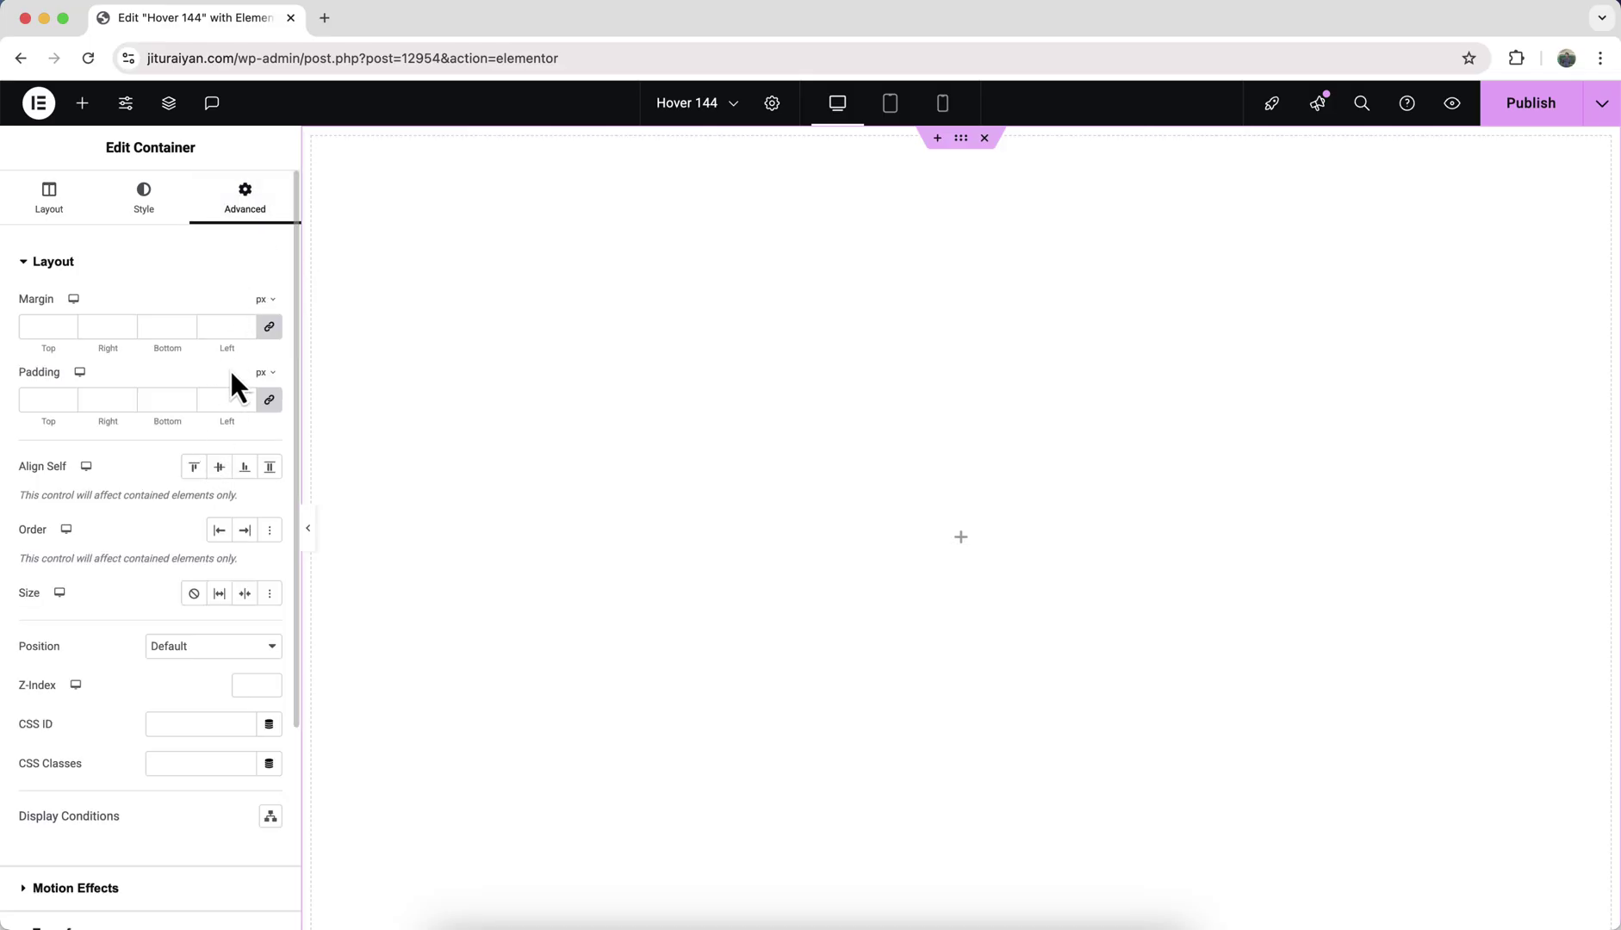
click(227, 400)
text(0)
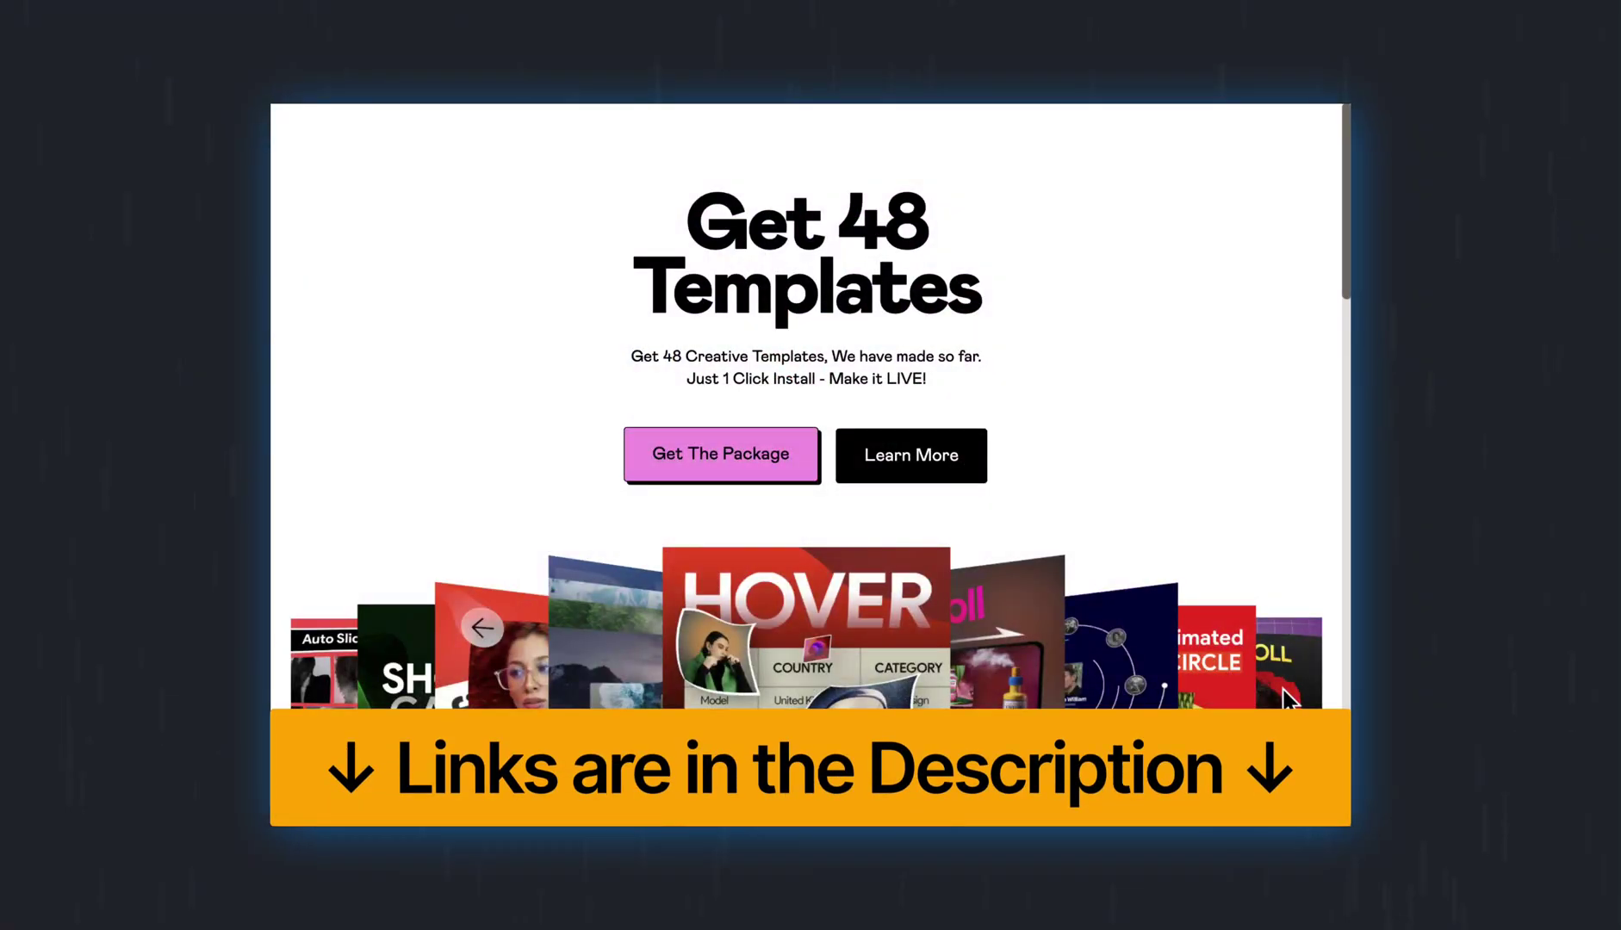
scroll(1284, 691, down, 3)
scroll(1283, 696, down, 15)
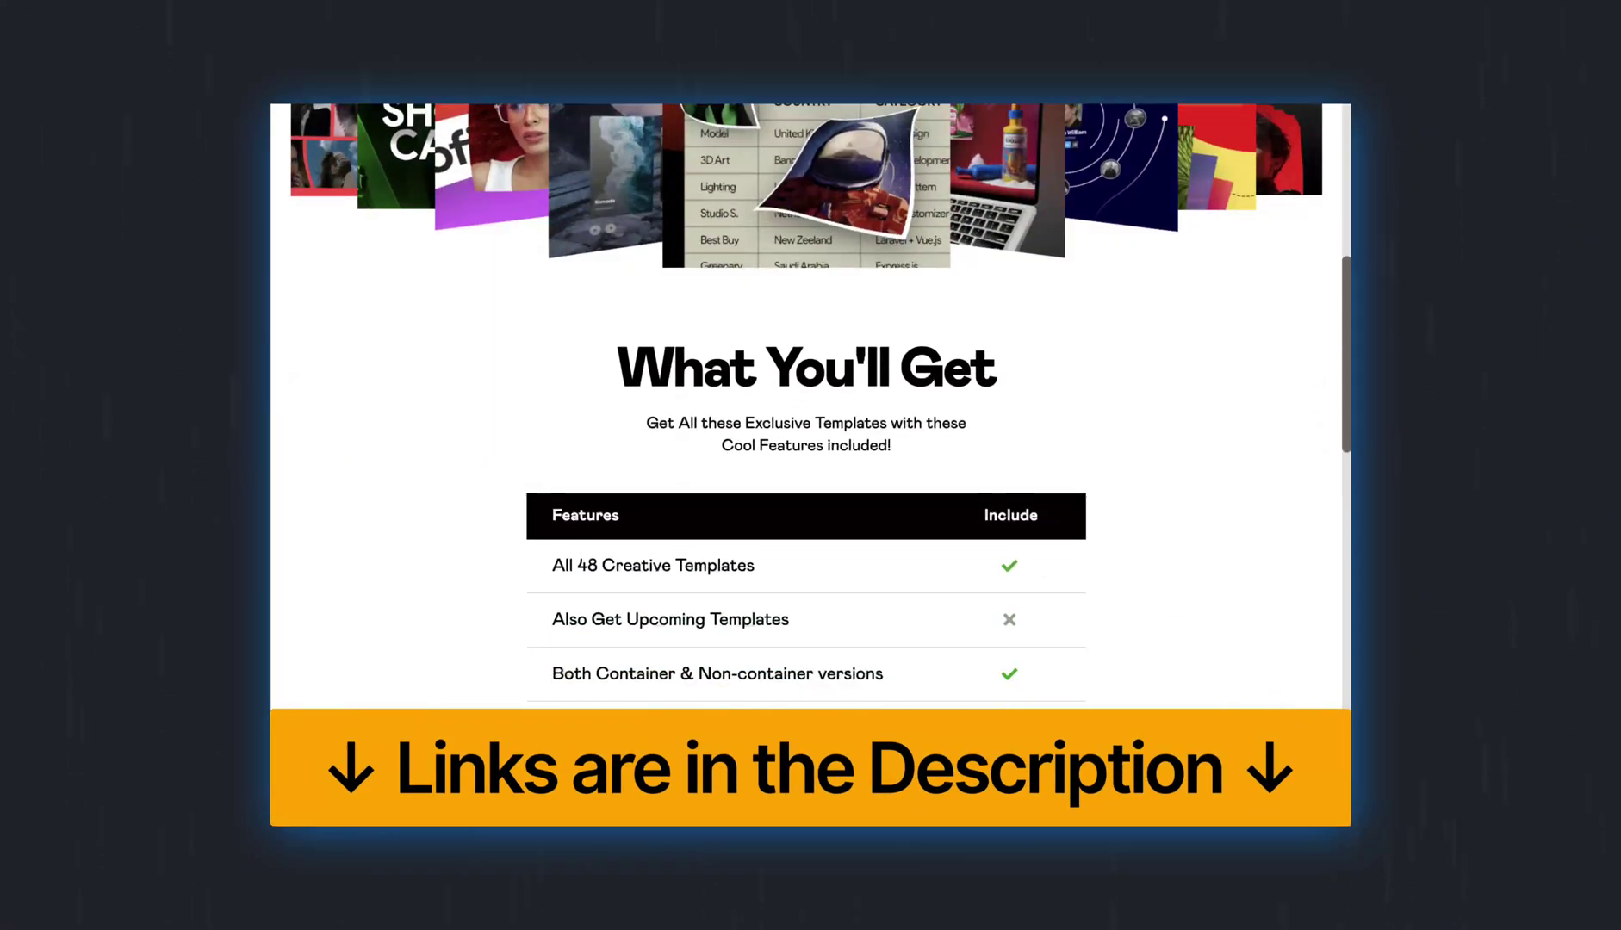
scroll(844, 466, up, 1)
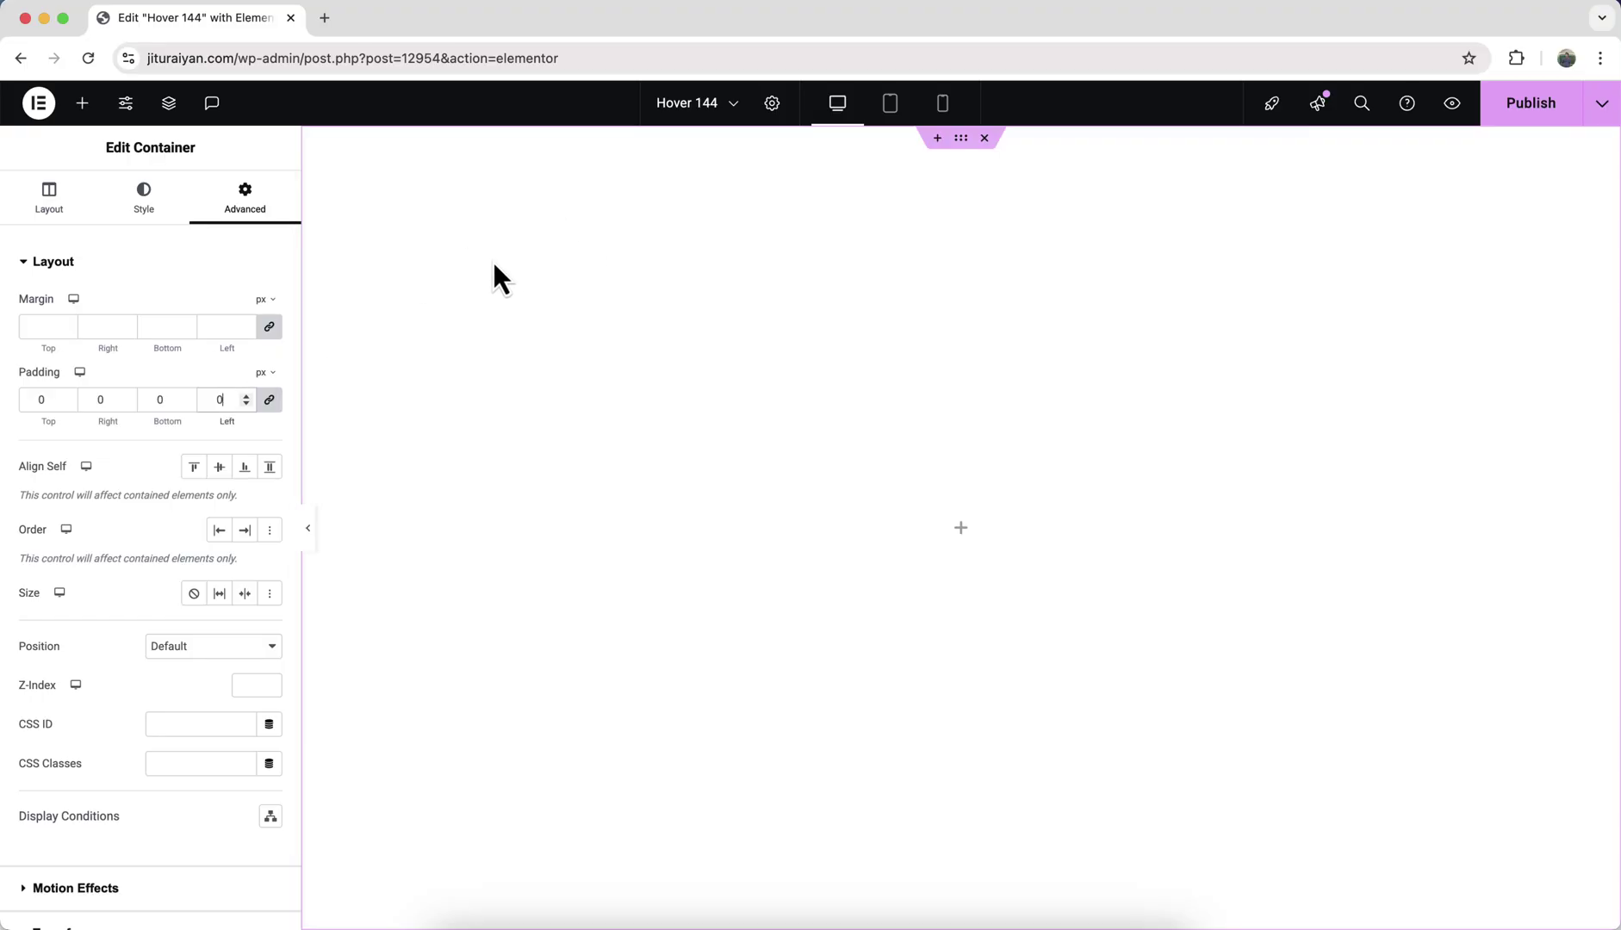
- Nest a full-width inner container that lays its items in a row, centred vertically
click(83, 104)
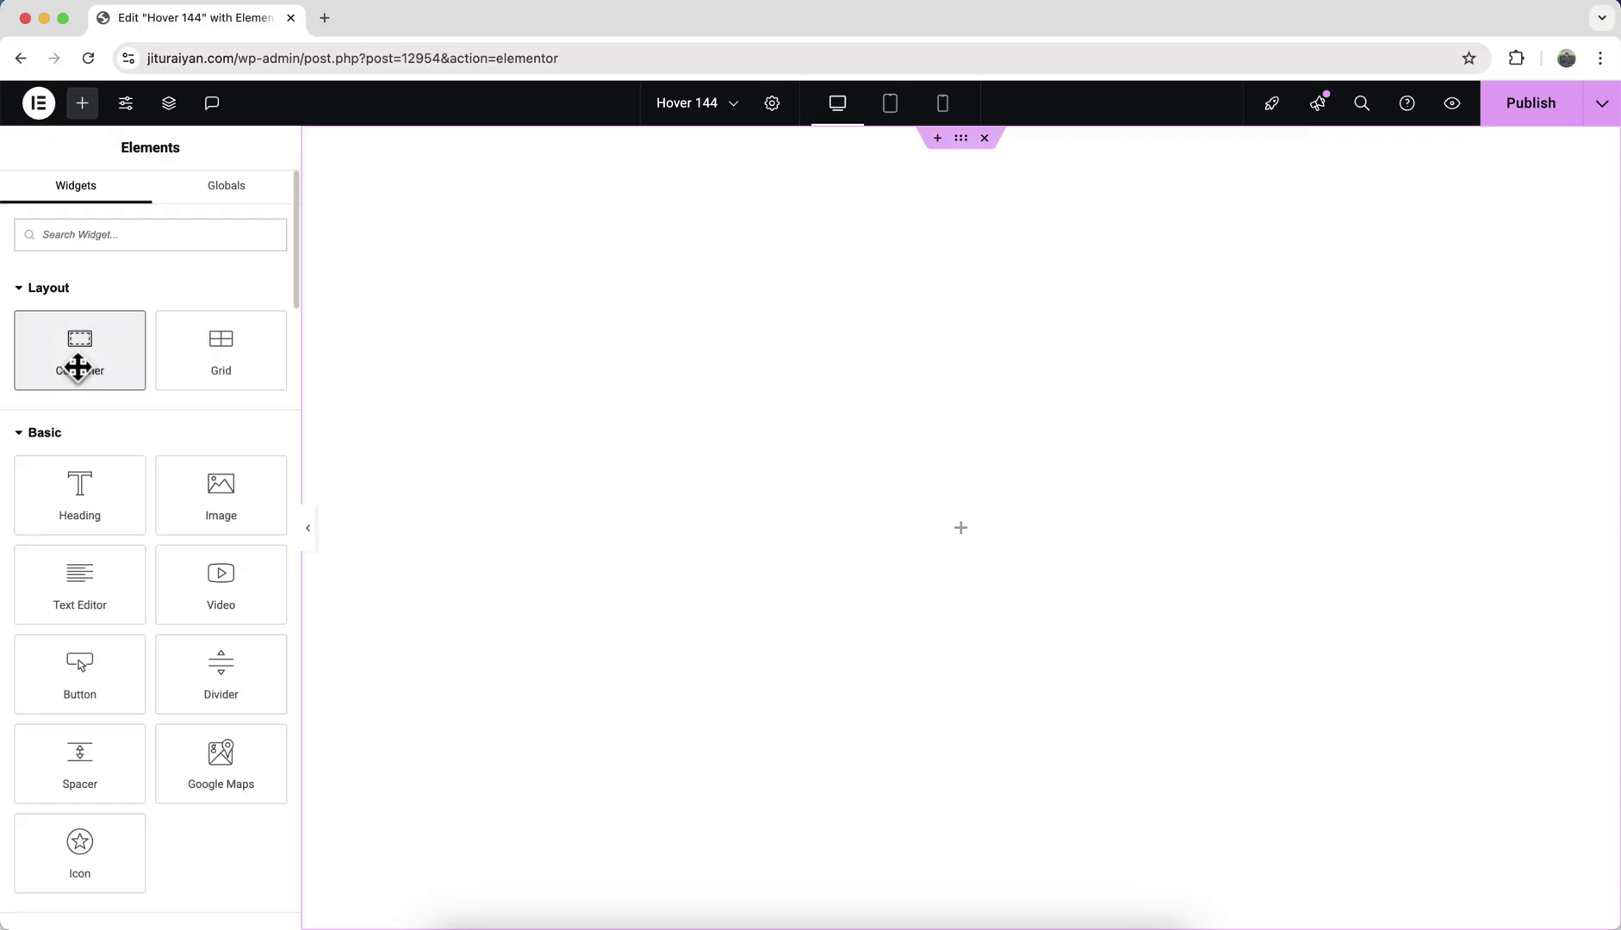
drag(78, 365, 464, 338)
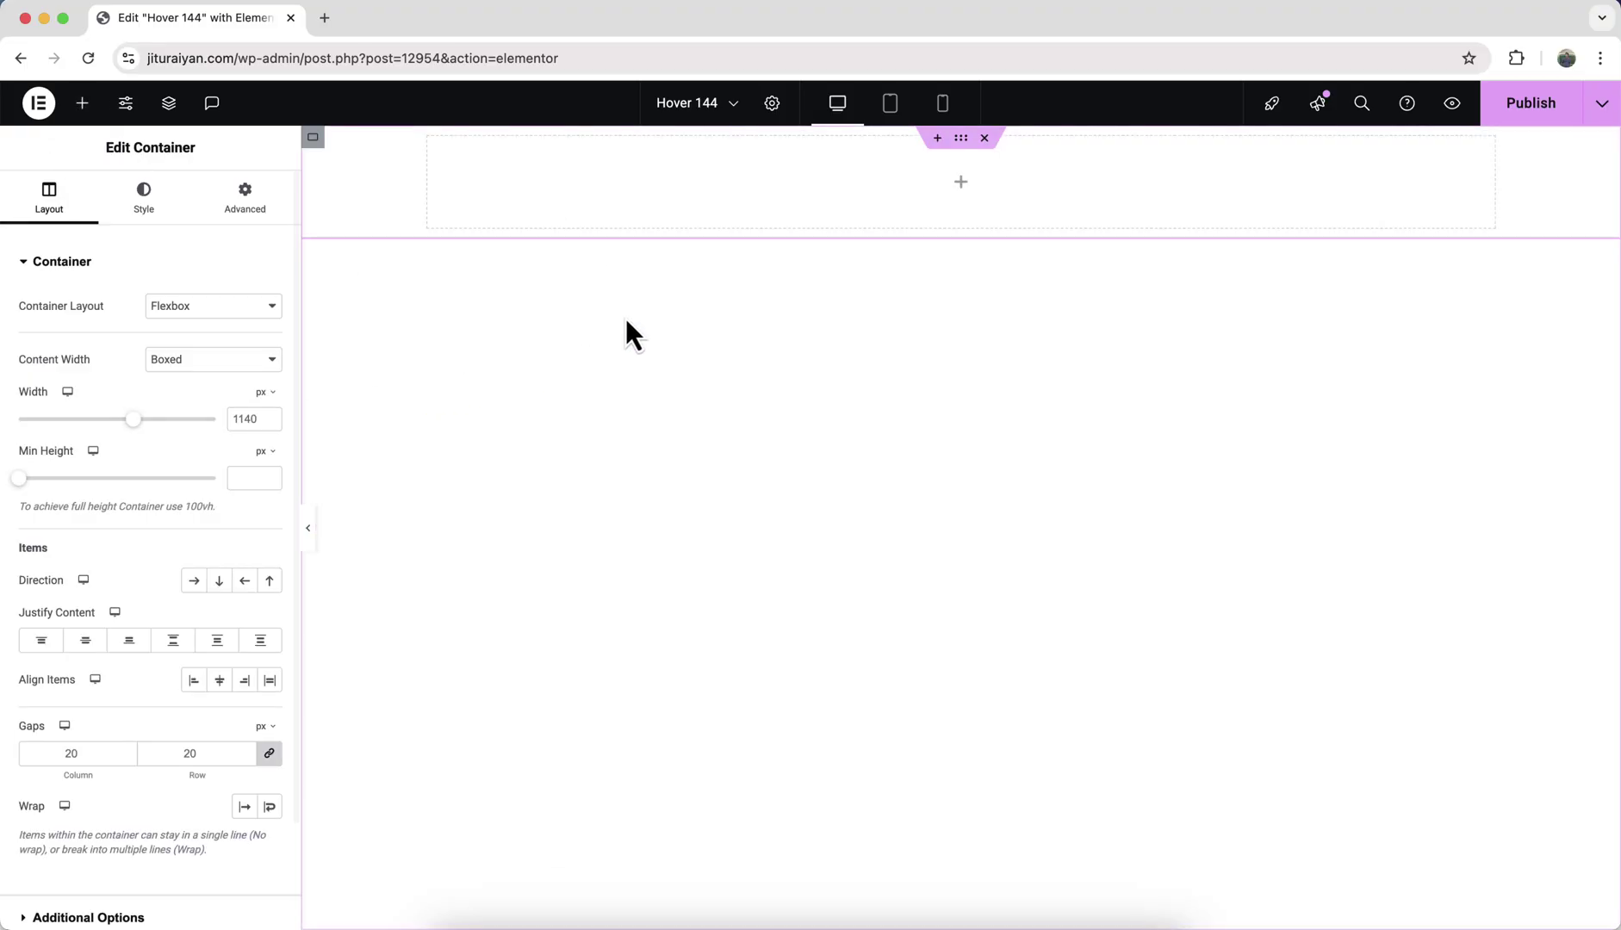
click(241, 360)
click(233, 385)
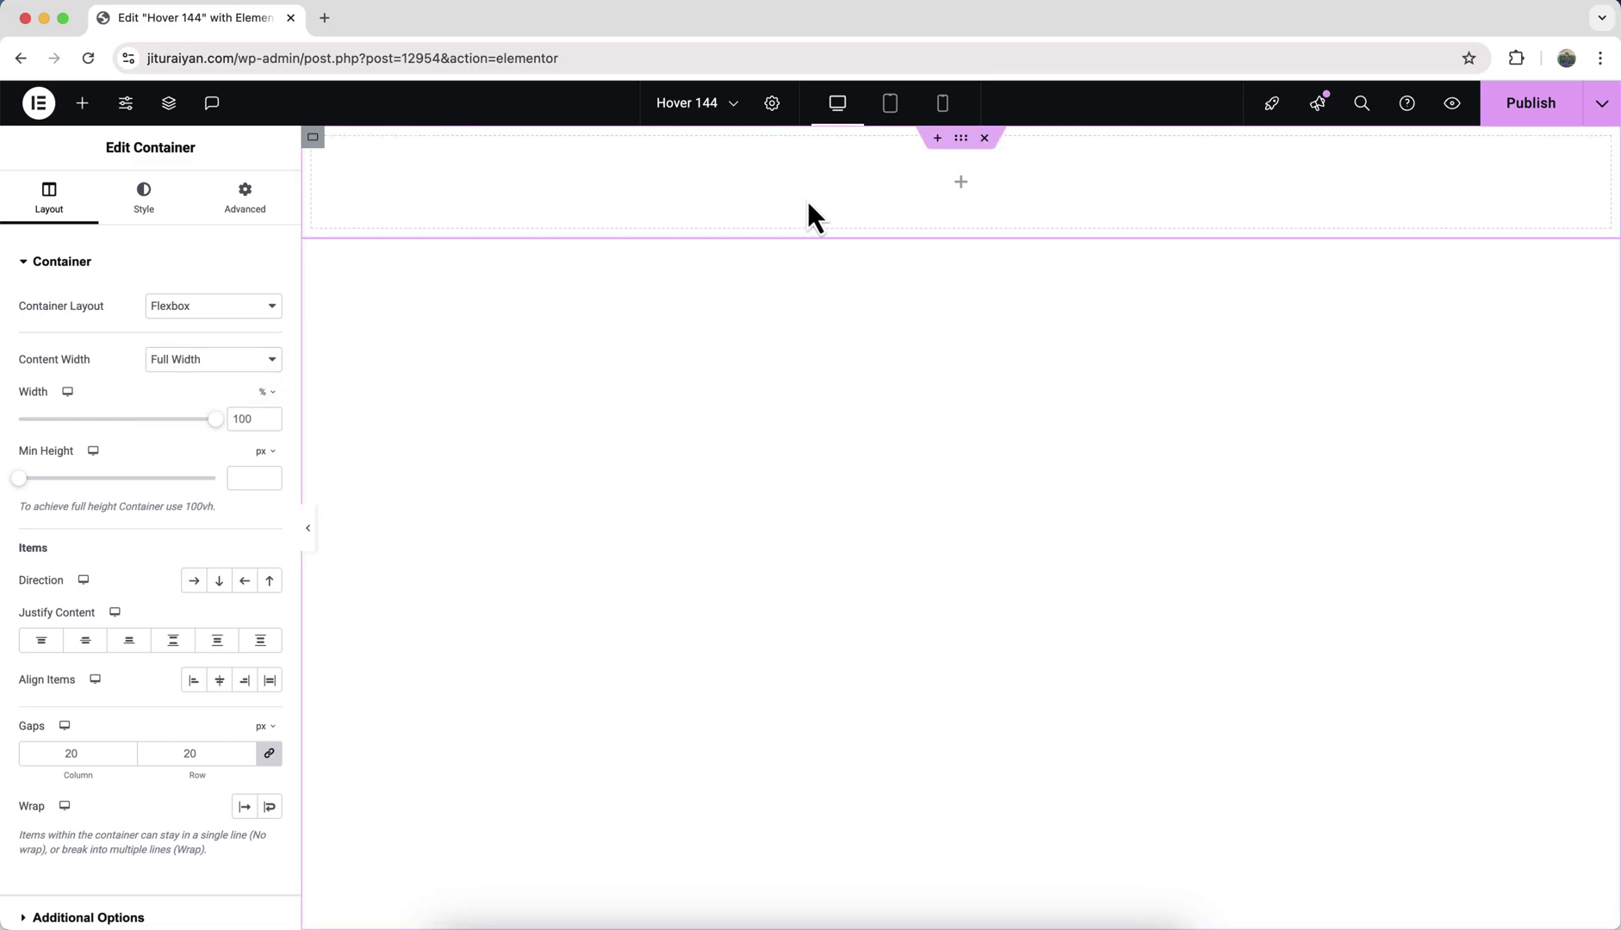
click(193, 585)
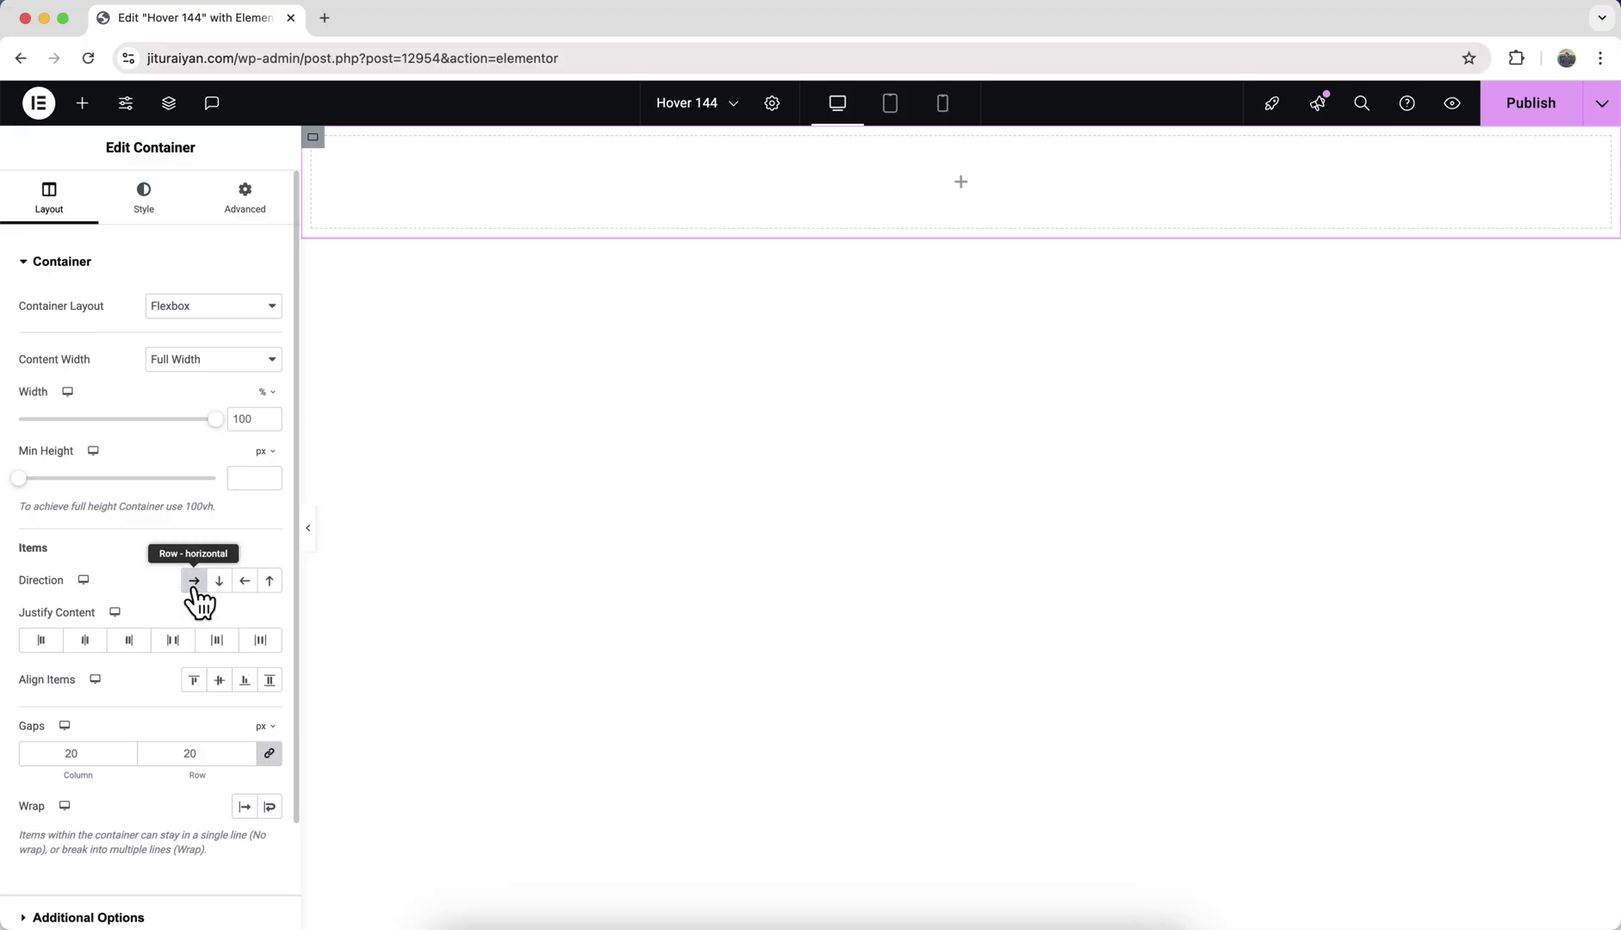
click(225, 682)
- Give the inner container 40px padding with the sides unlinked, ready to change the top
click(248, 206)
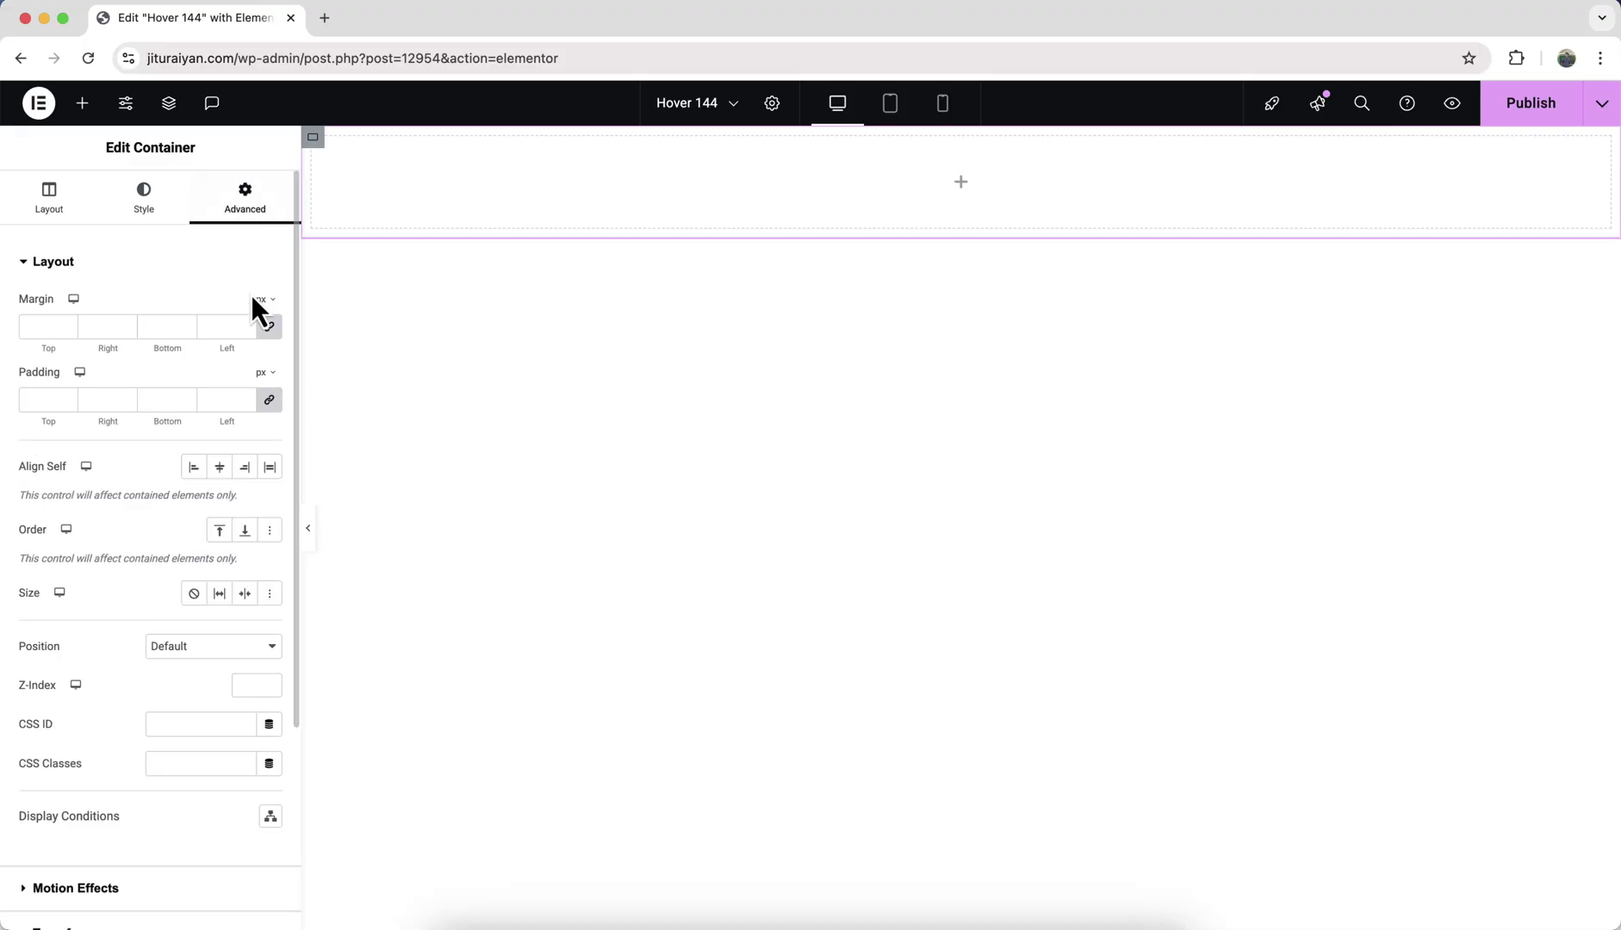
click(224, 392)
text(40)
click(269, 400)
double_click(42, 400)
- Set the top padding to 60, then add a Heading and a Text Editor into the row
text(60)
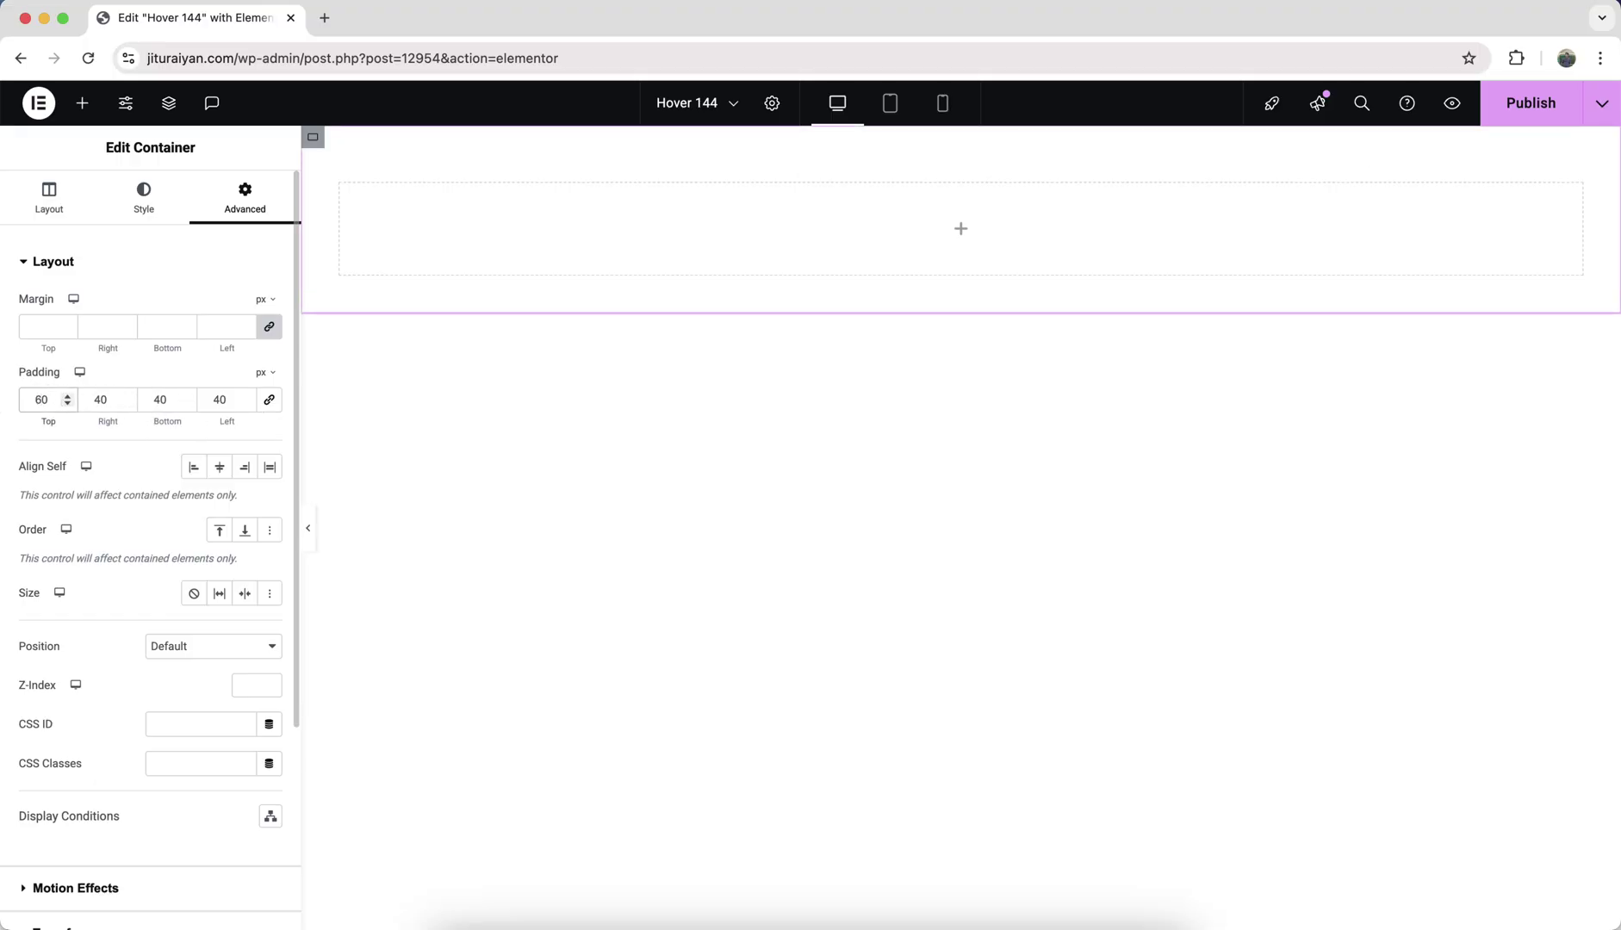
click(83, 104)
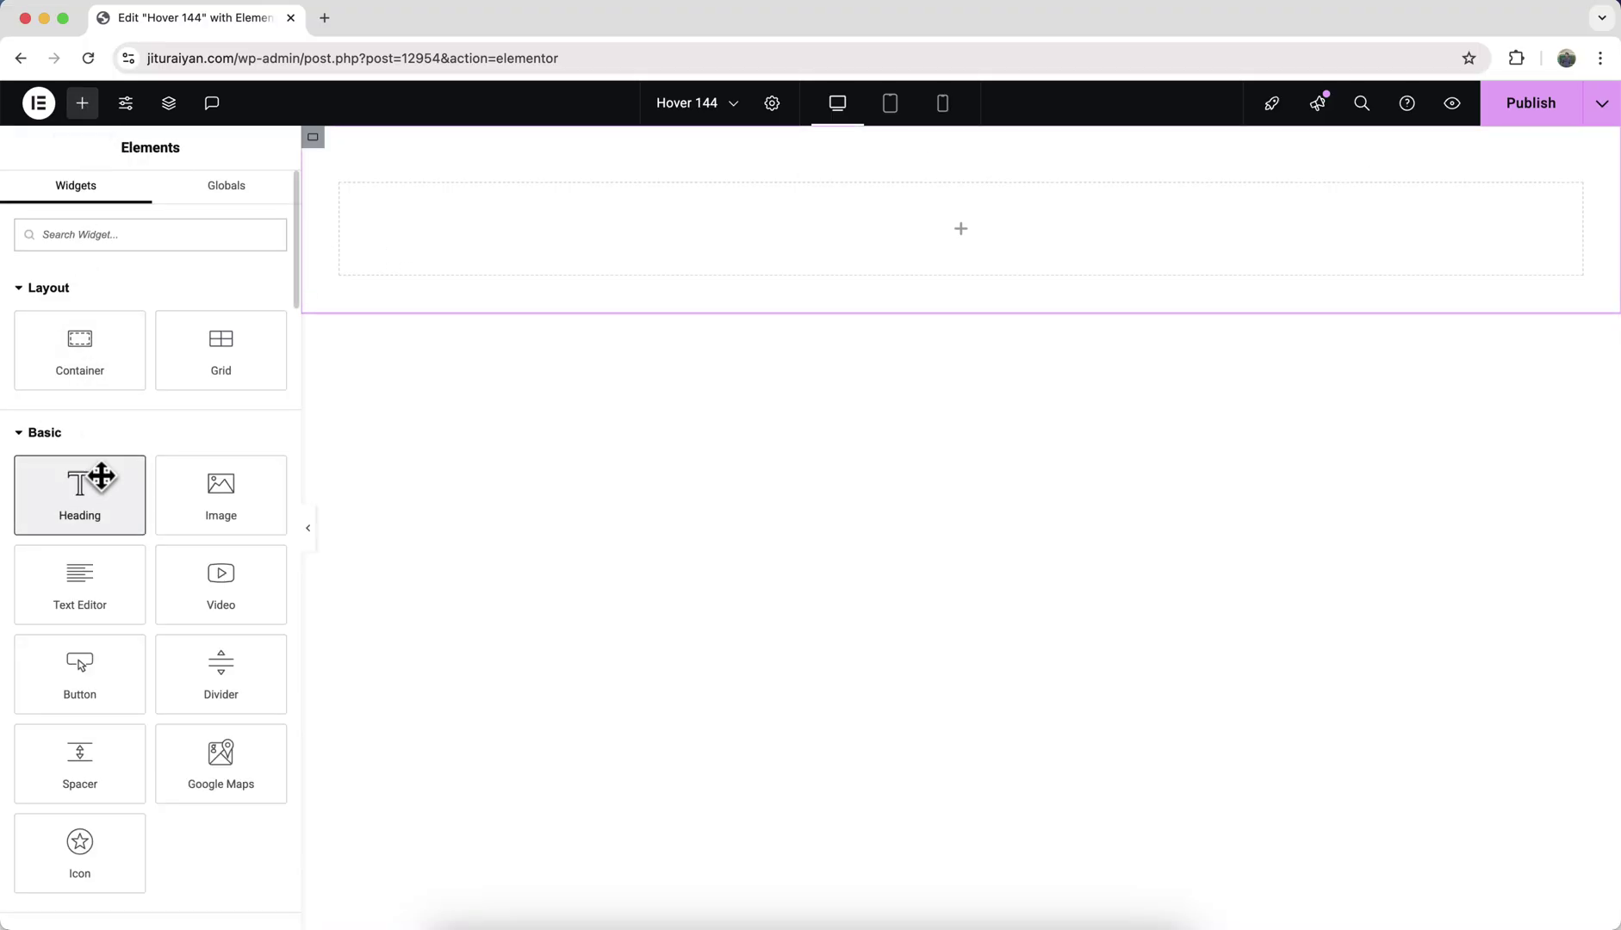
drag(101, 477, 391, 255)
click(83, 104)
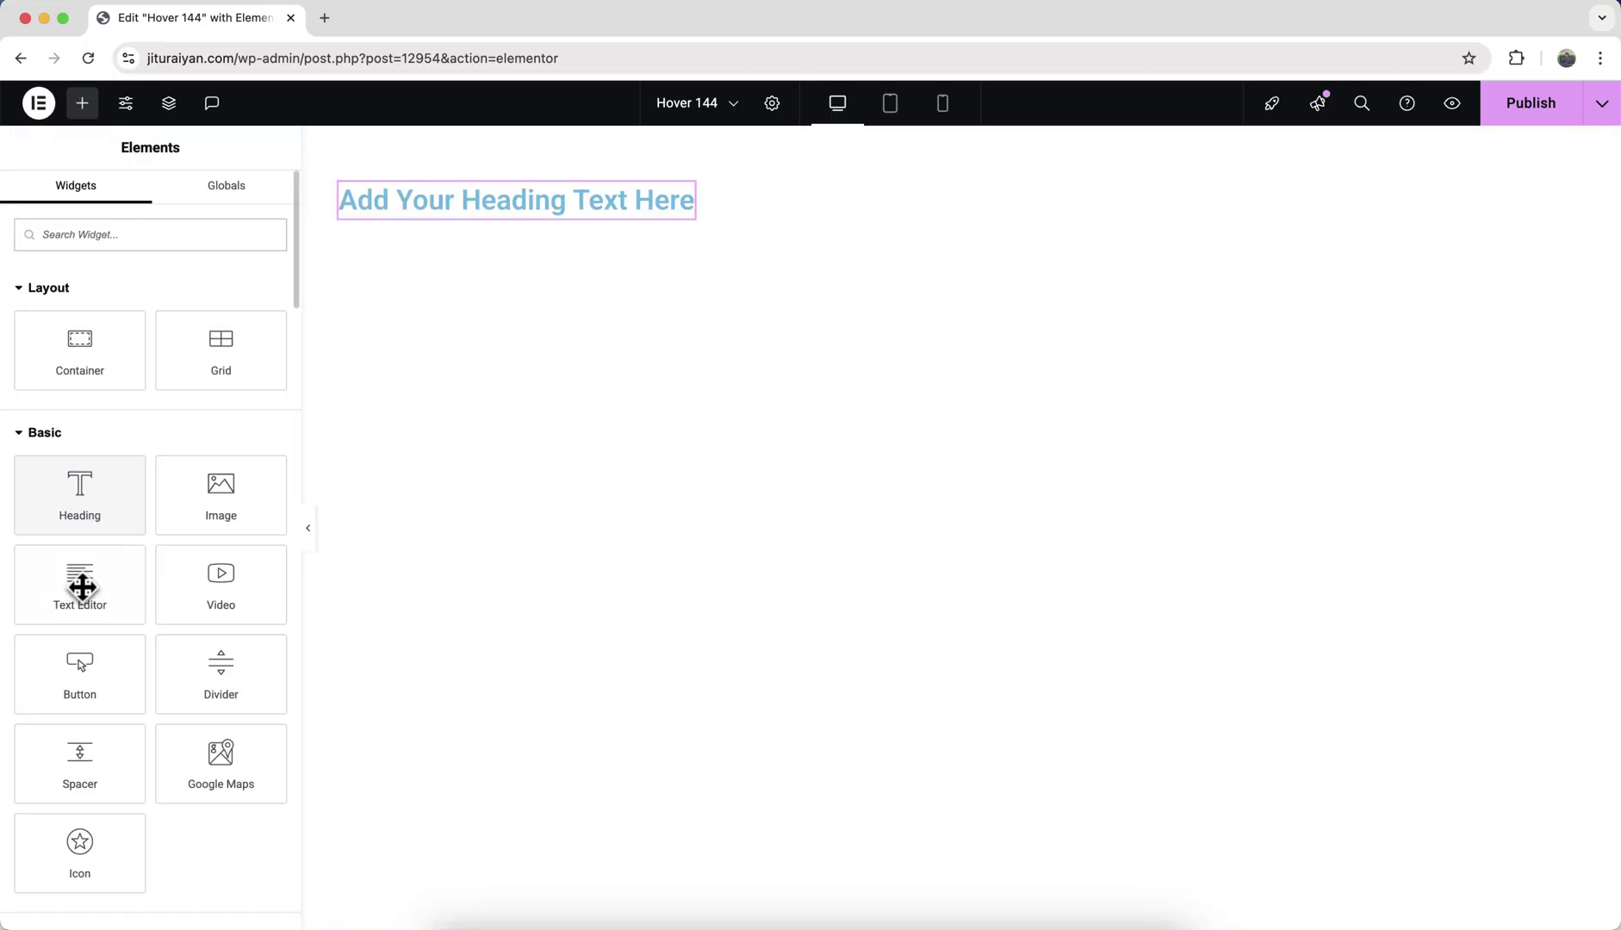
mouse_move(82, 586)
mouse_down()
mouse_move(517, 274)
mouse_move(564, 217)
mouse_up()
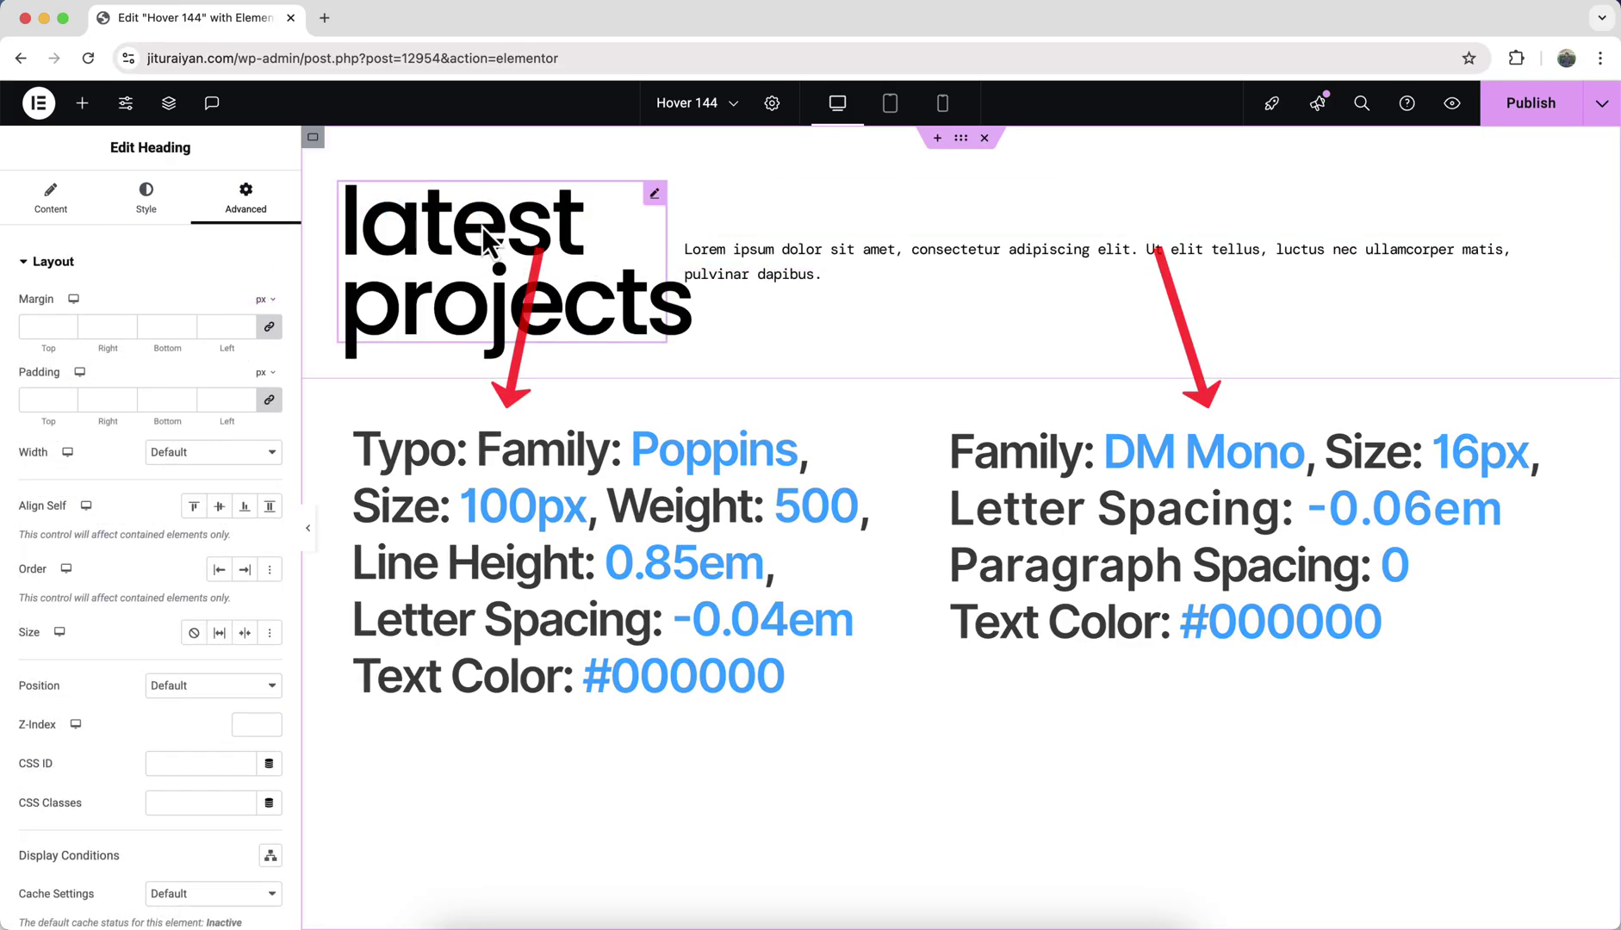
- Give the 'latest projects' heading a custom width of 40%
click(444, 301)
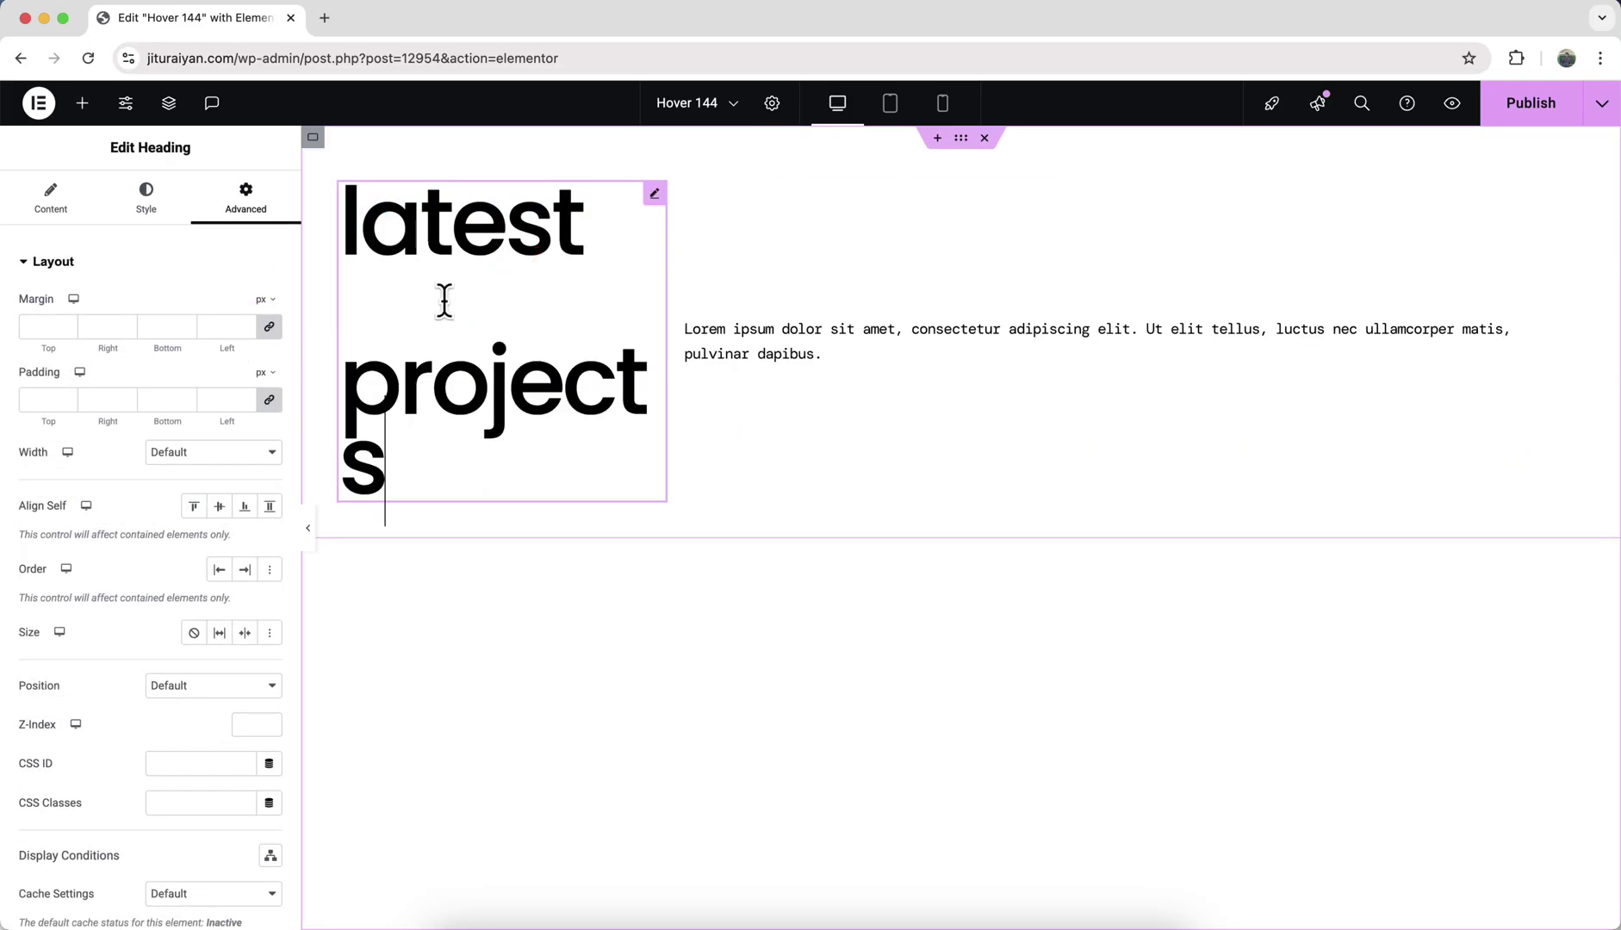
click(237, 454)
click(232, 516)
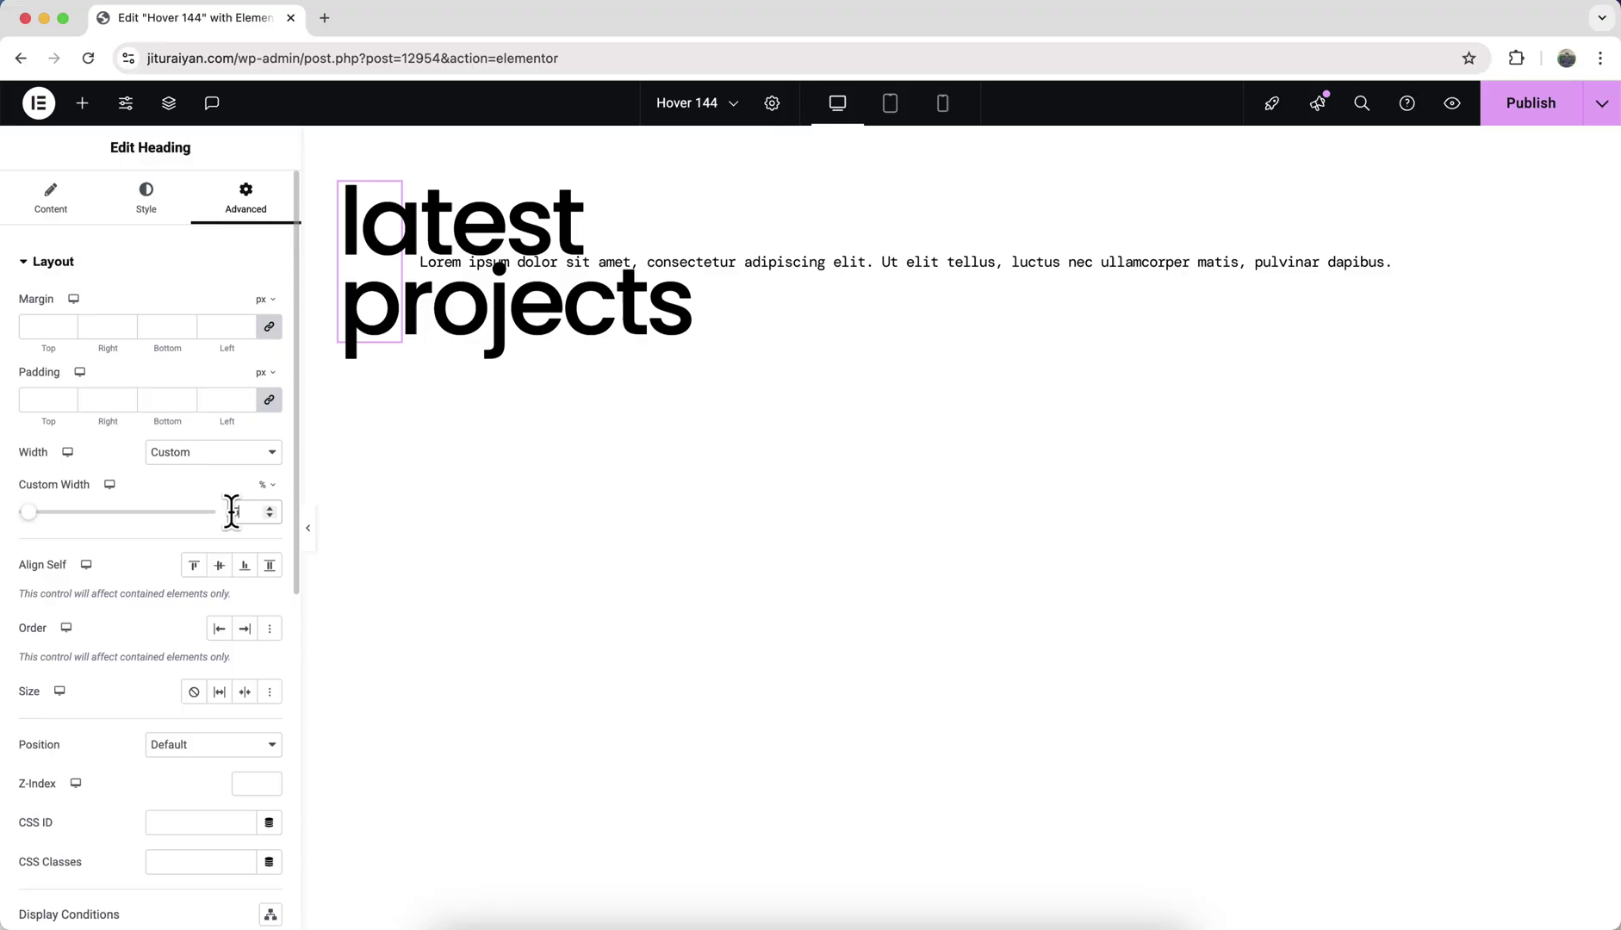
text(40)
- Give the Lorem ipsum paragraph a custom width of 430px
click(1088, 258)
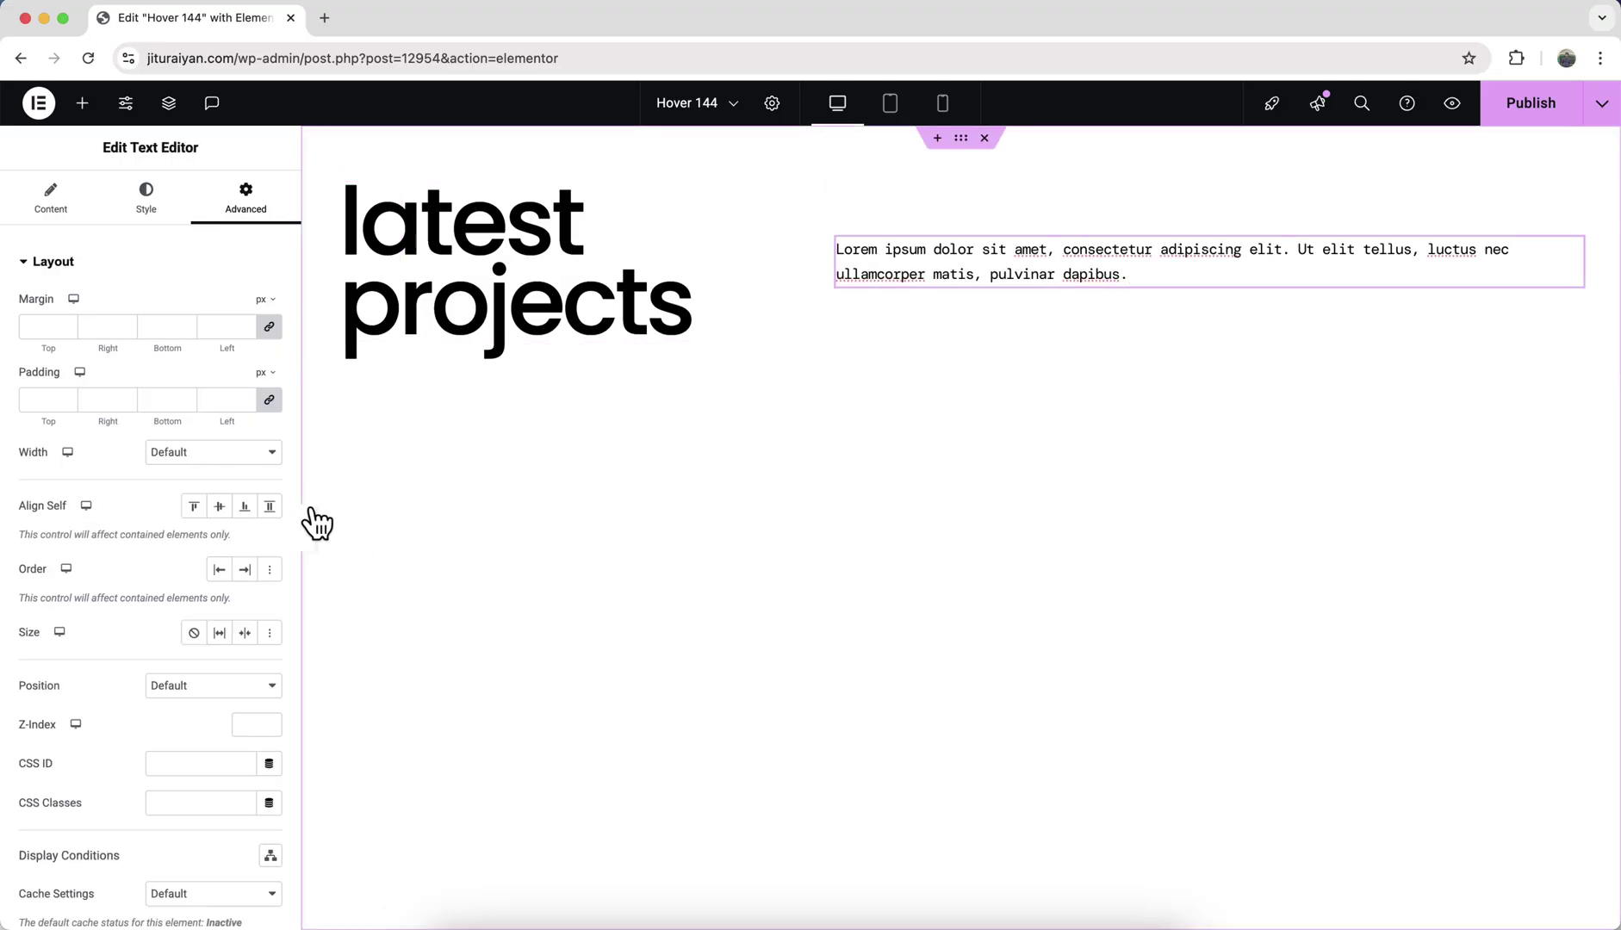
click(214, 452)
click(203, 515)
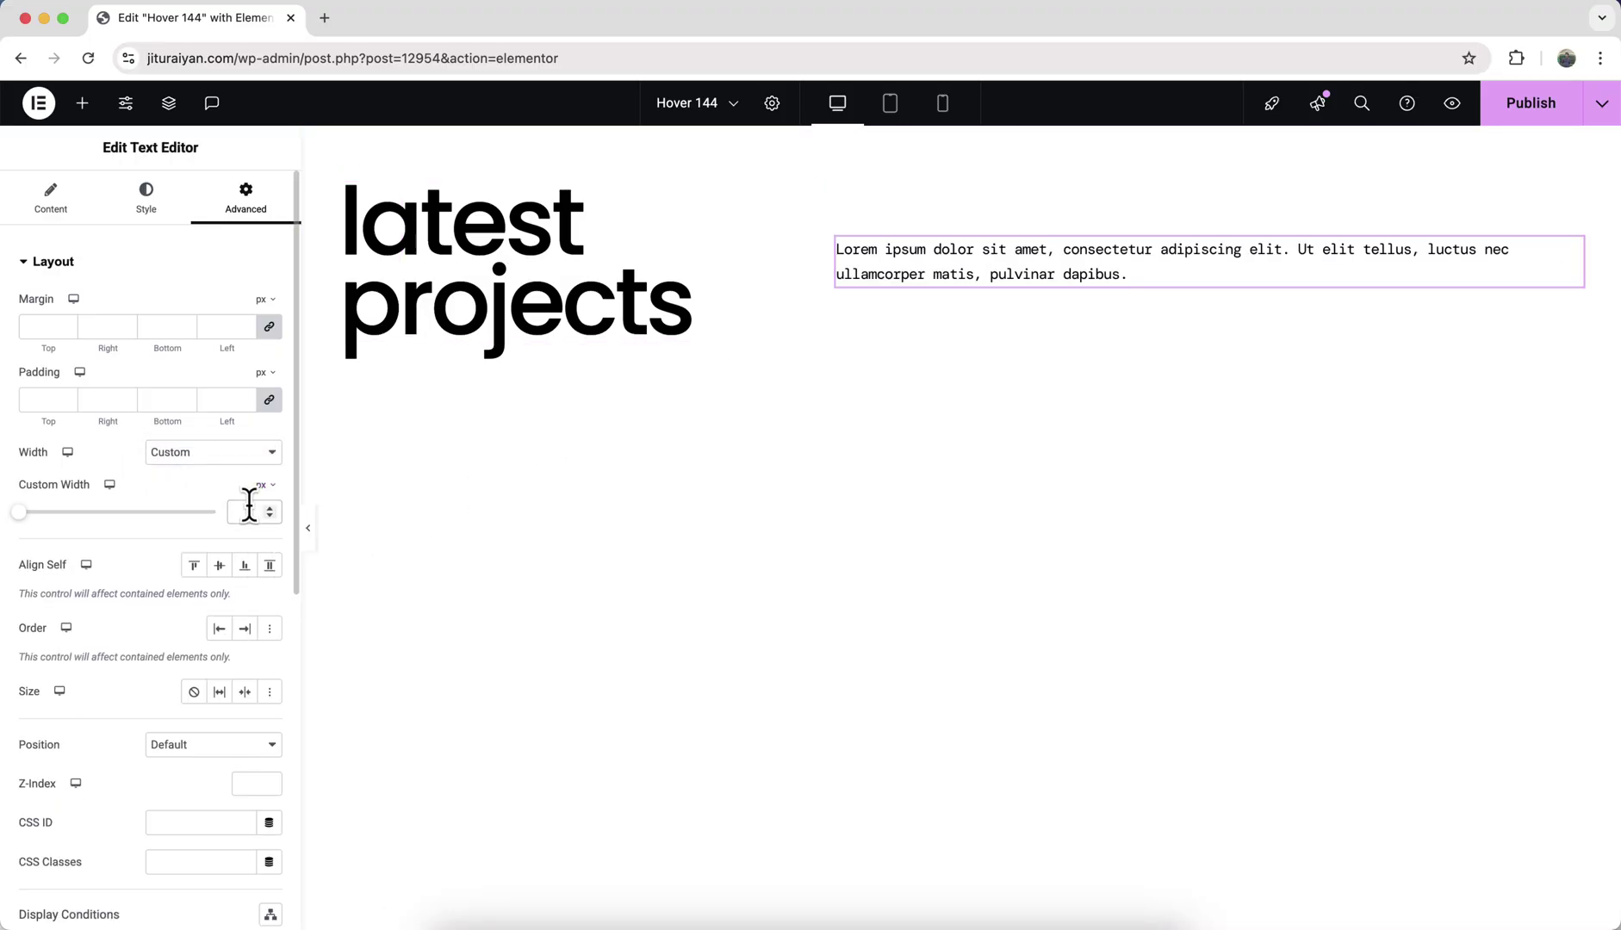
click(249, 512)
text(430)
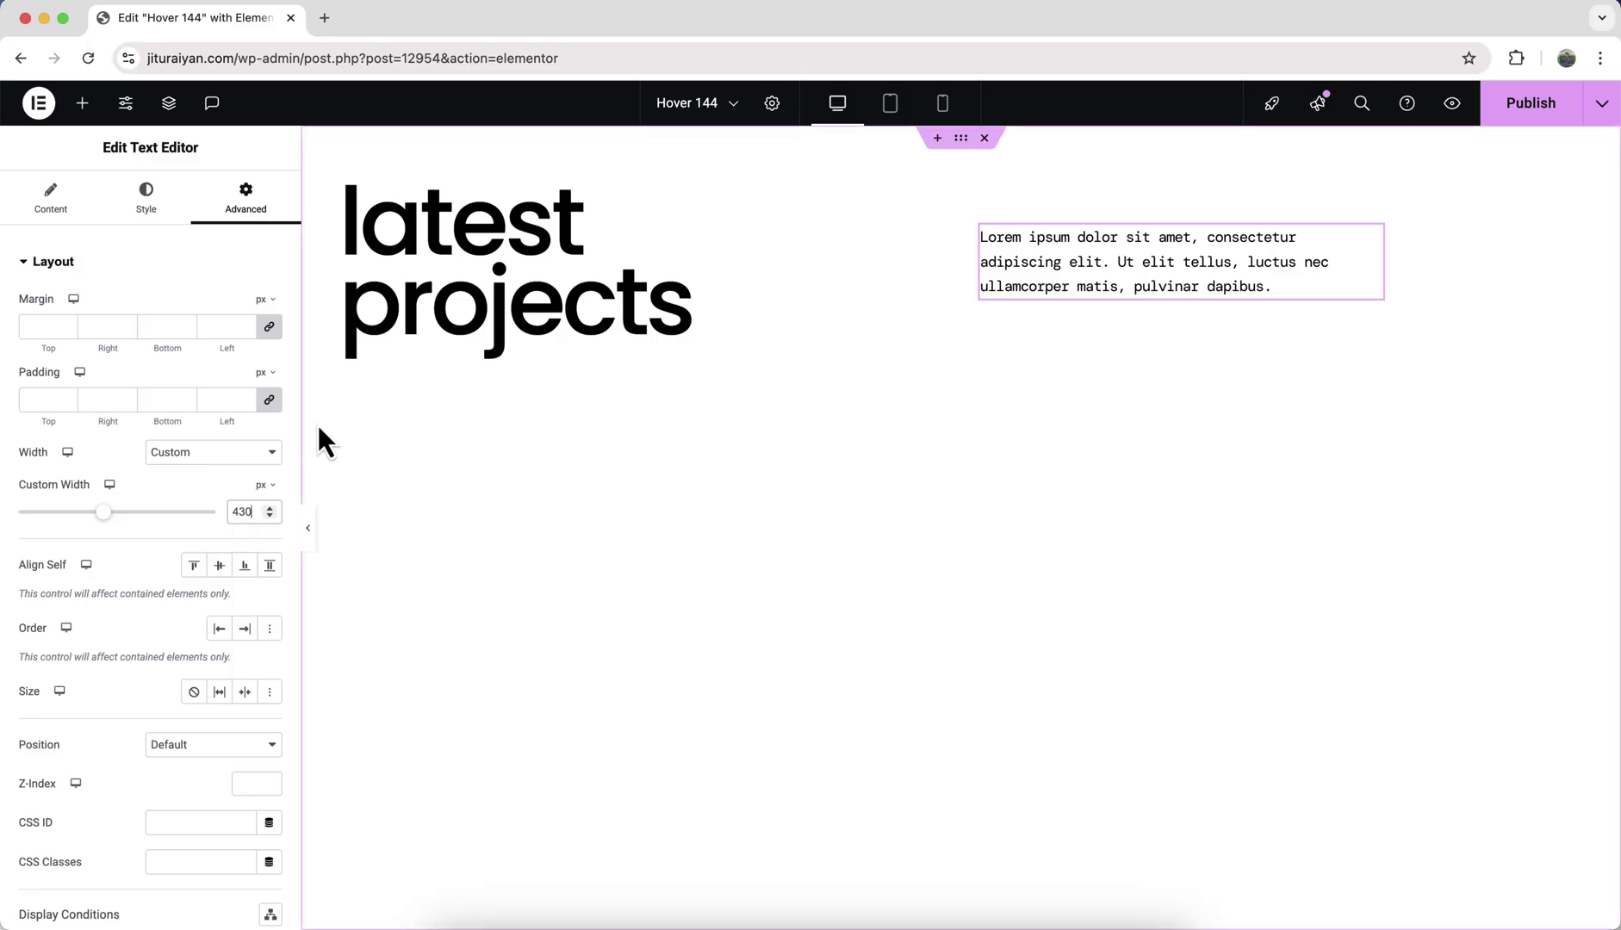
click(82, 102)
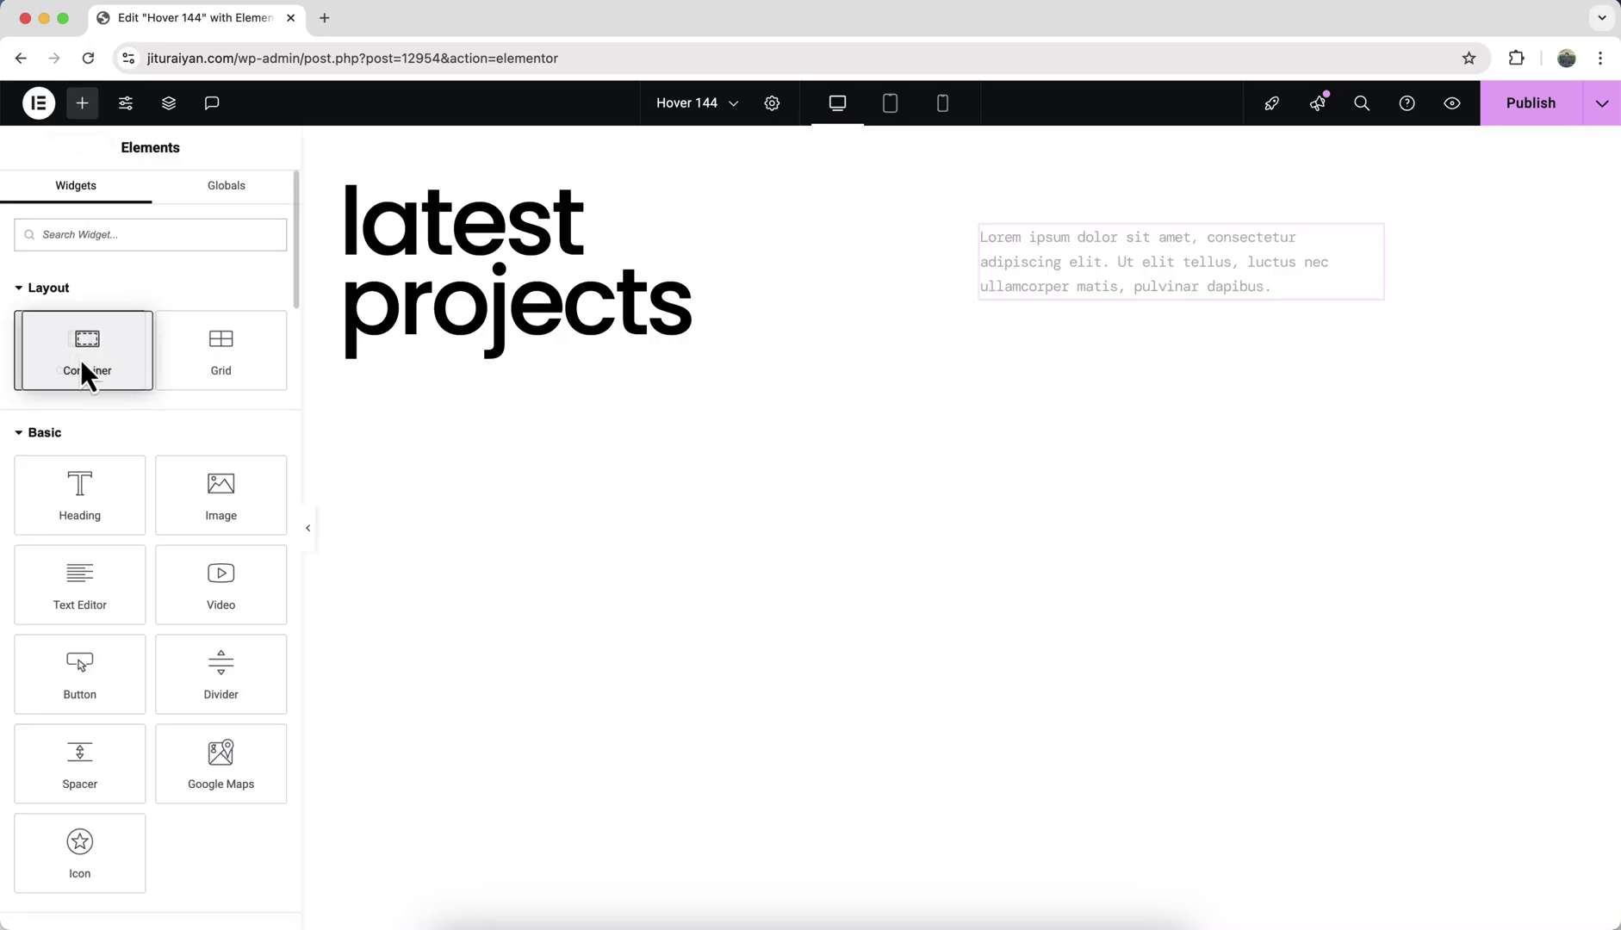
- Add a new container and move it below the heading row in the Structure navigator
drag(80, 360, 410, 307)
right_click(534, 267)
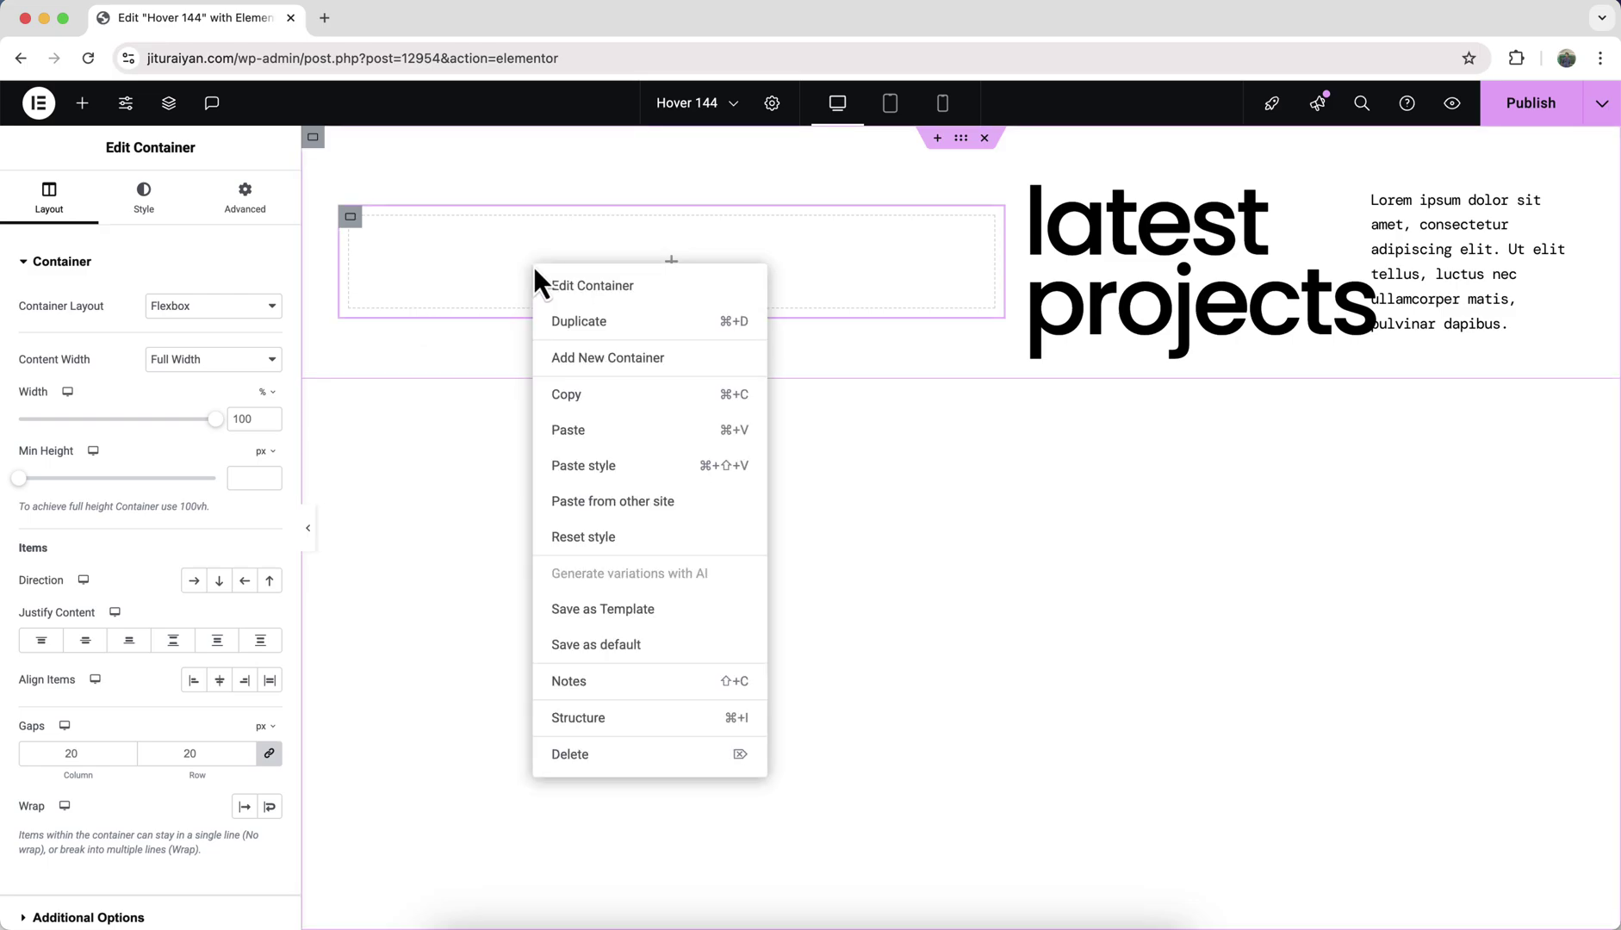
click(615, 718)
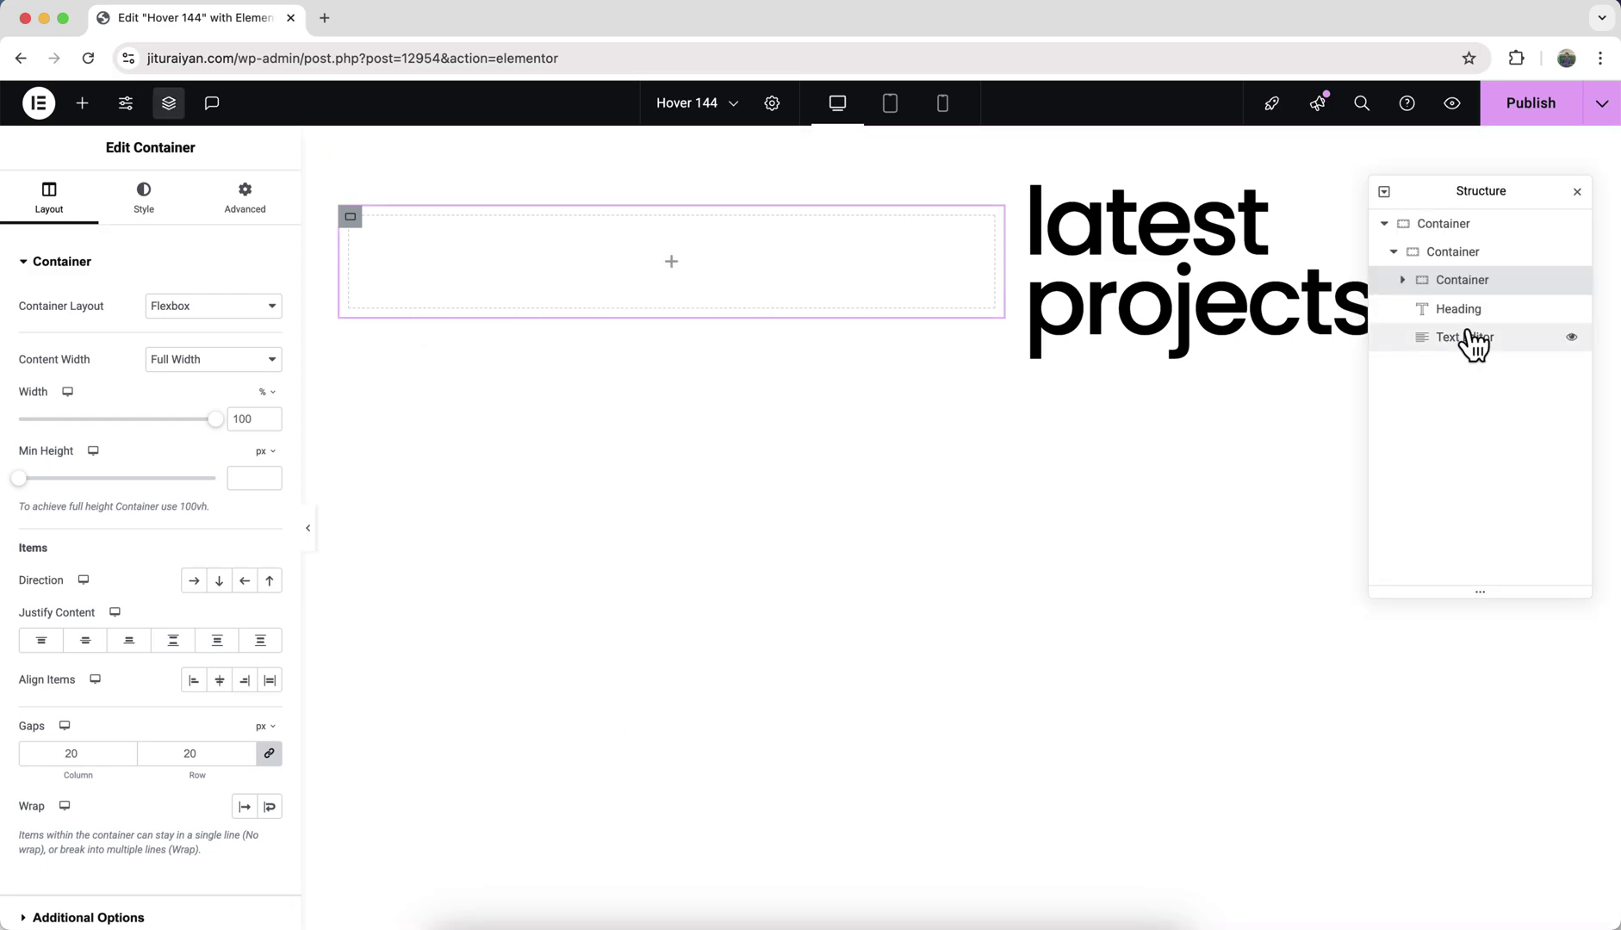
drag(1475, 288, 1443, 258)
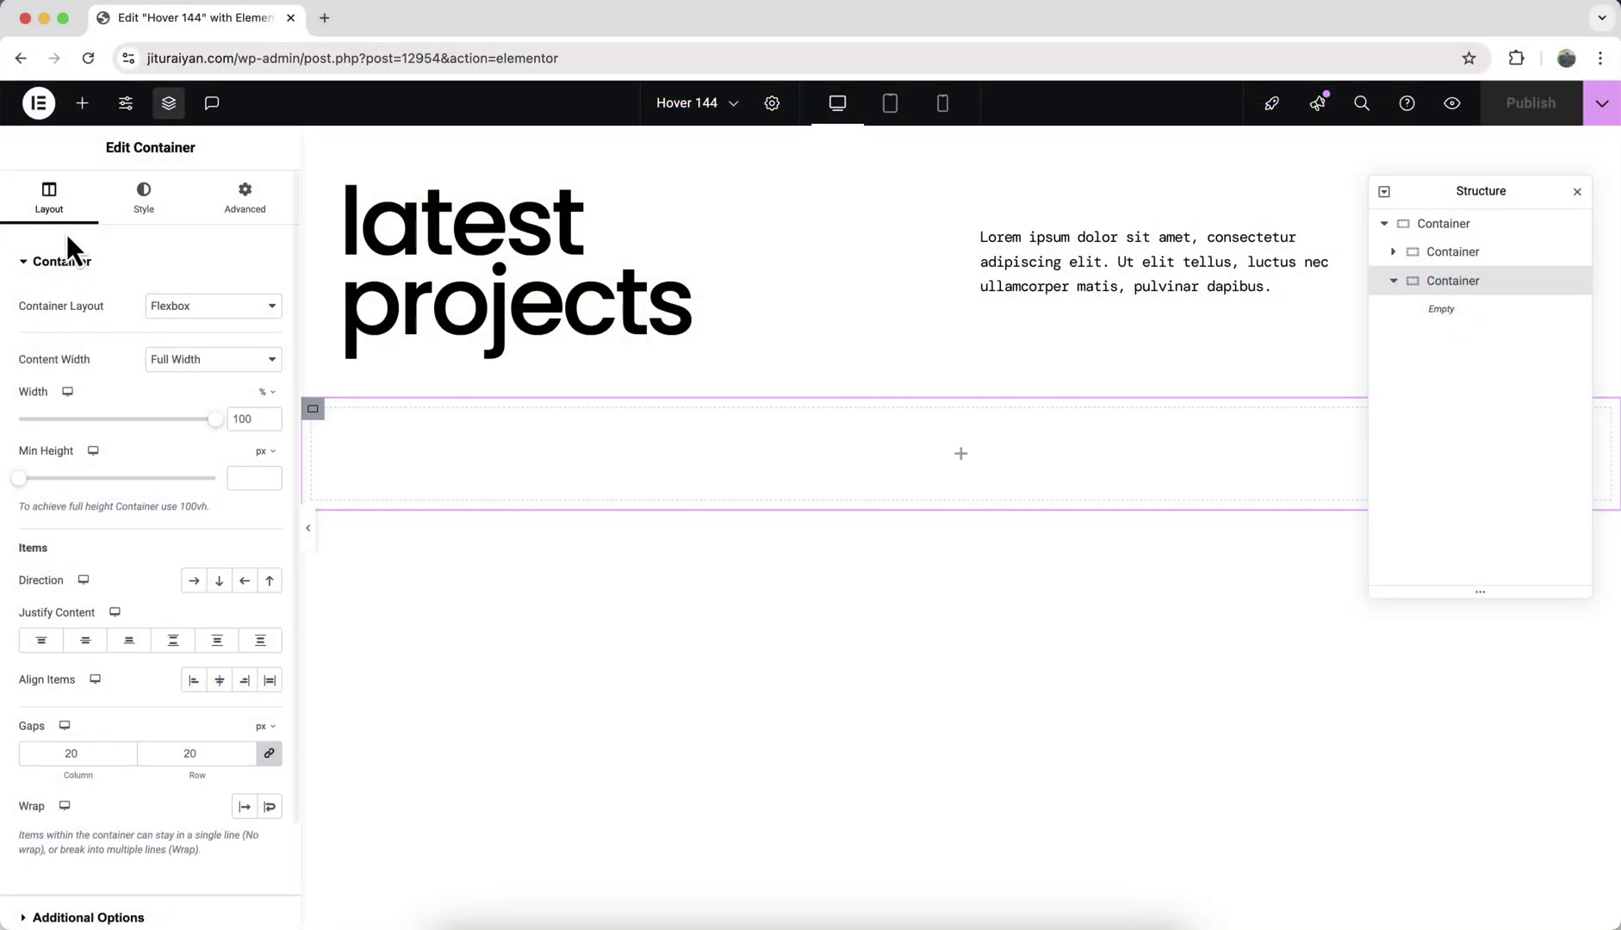
- Nest containers inside the lower container and set the inner one to 50% width
click(82, 103)
drag(109, 347, 515, 415)
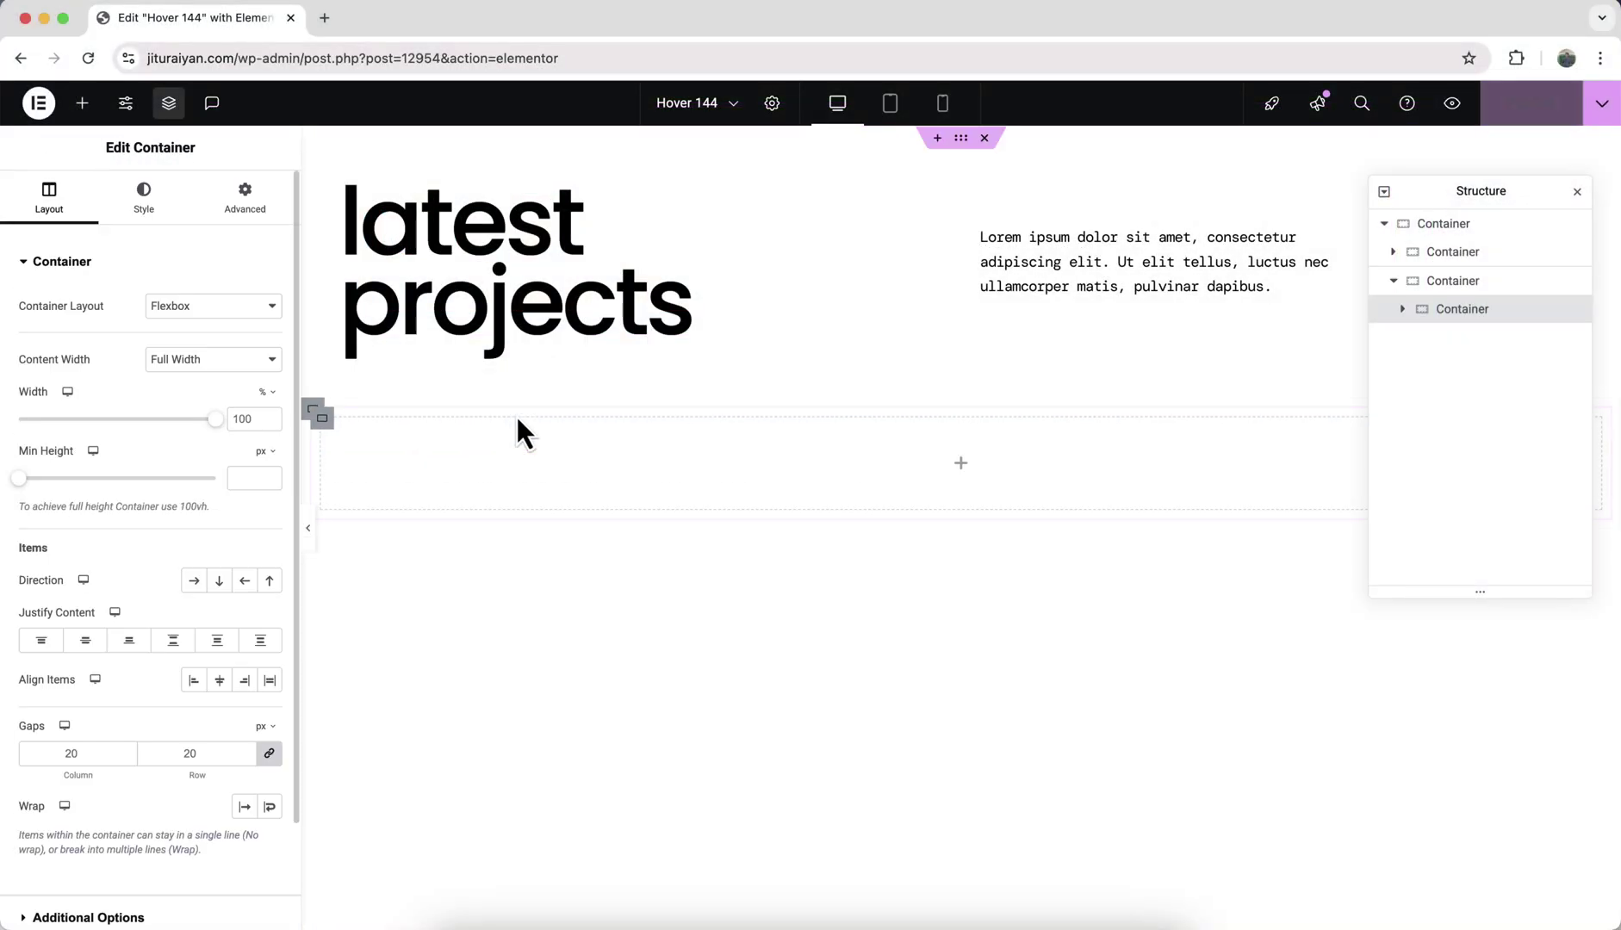
click(82, 102)
drag(74, 362, 475, 478)
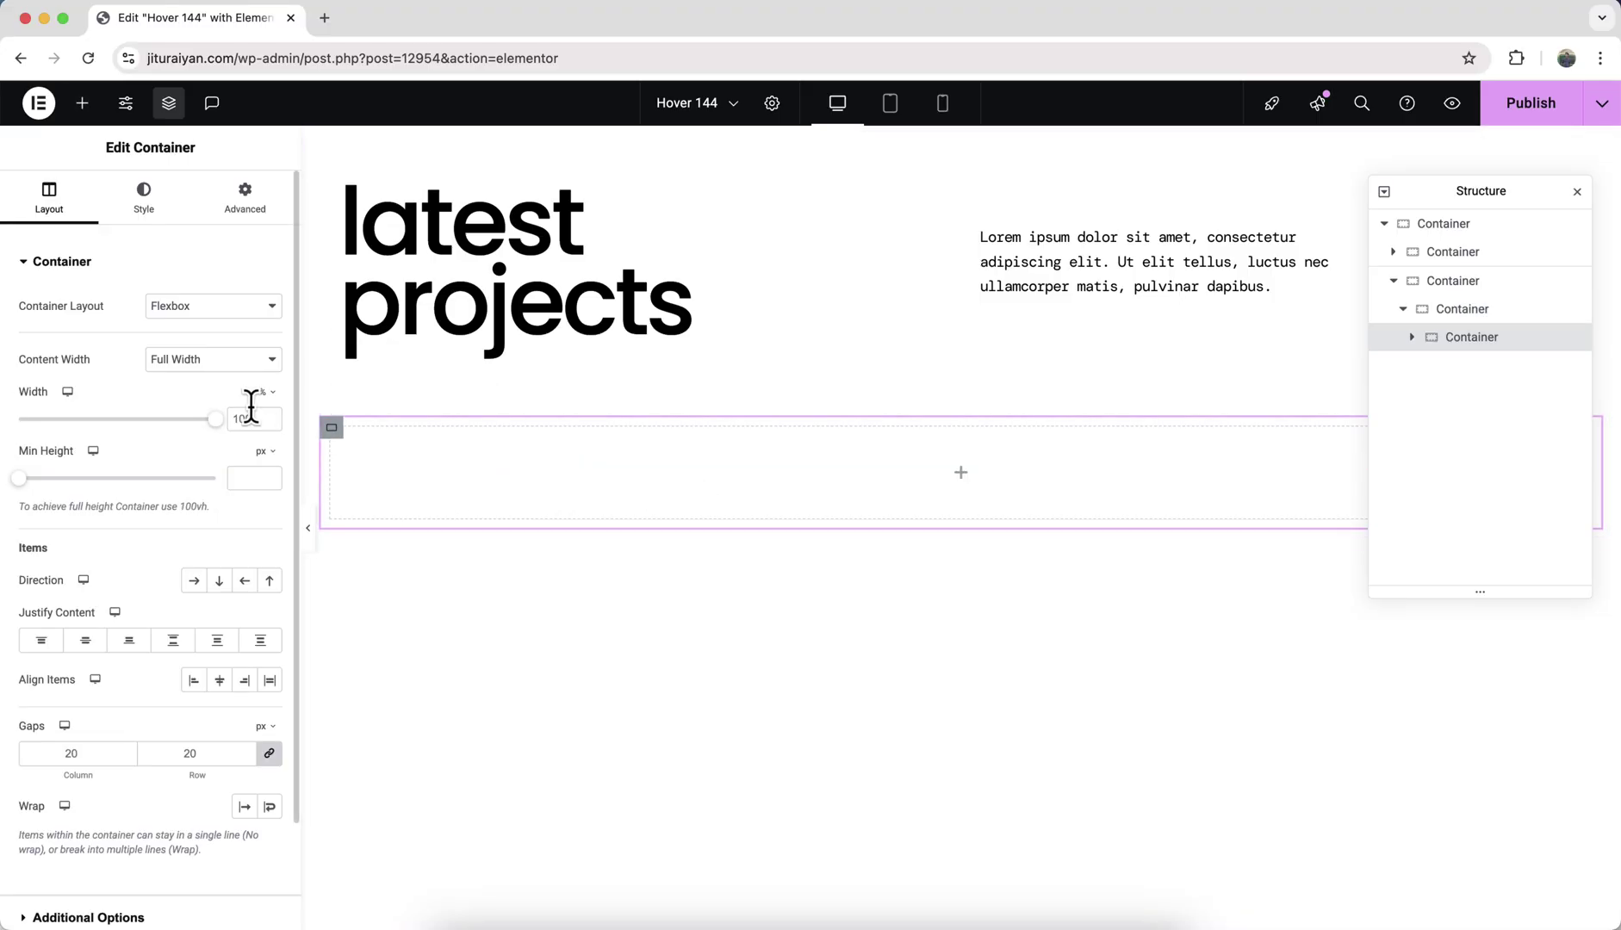
text(50)
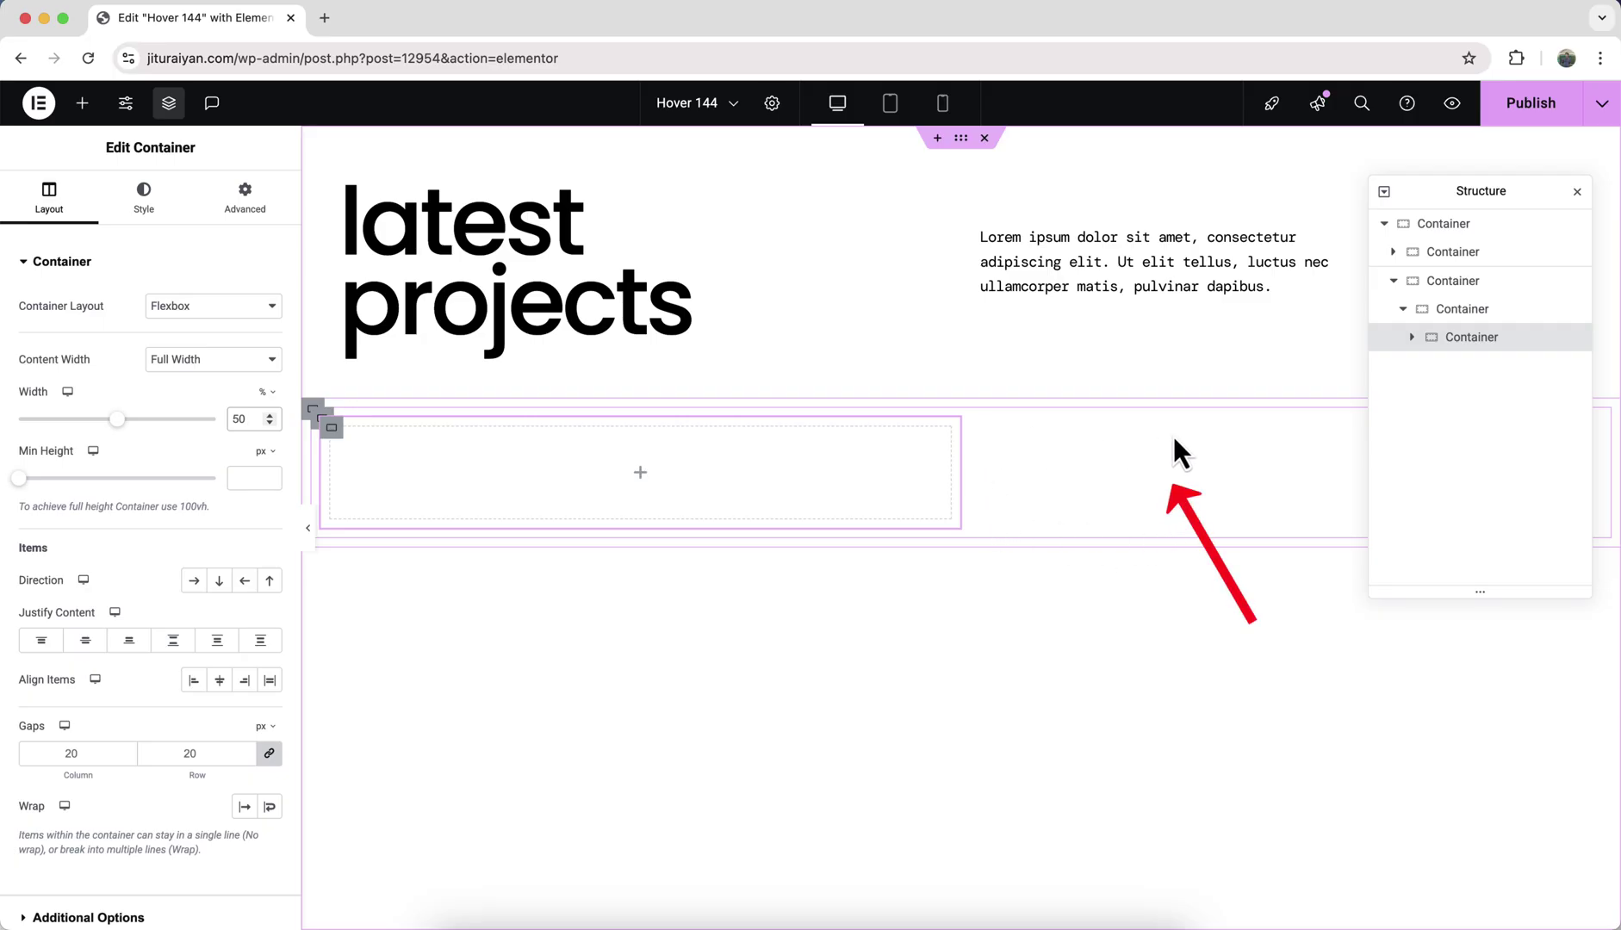
click(1451, 314)
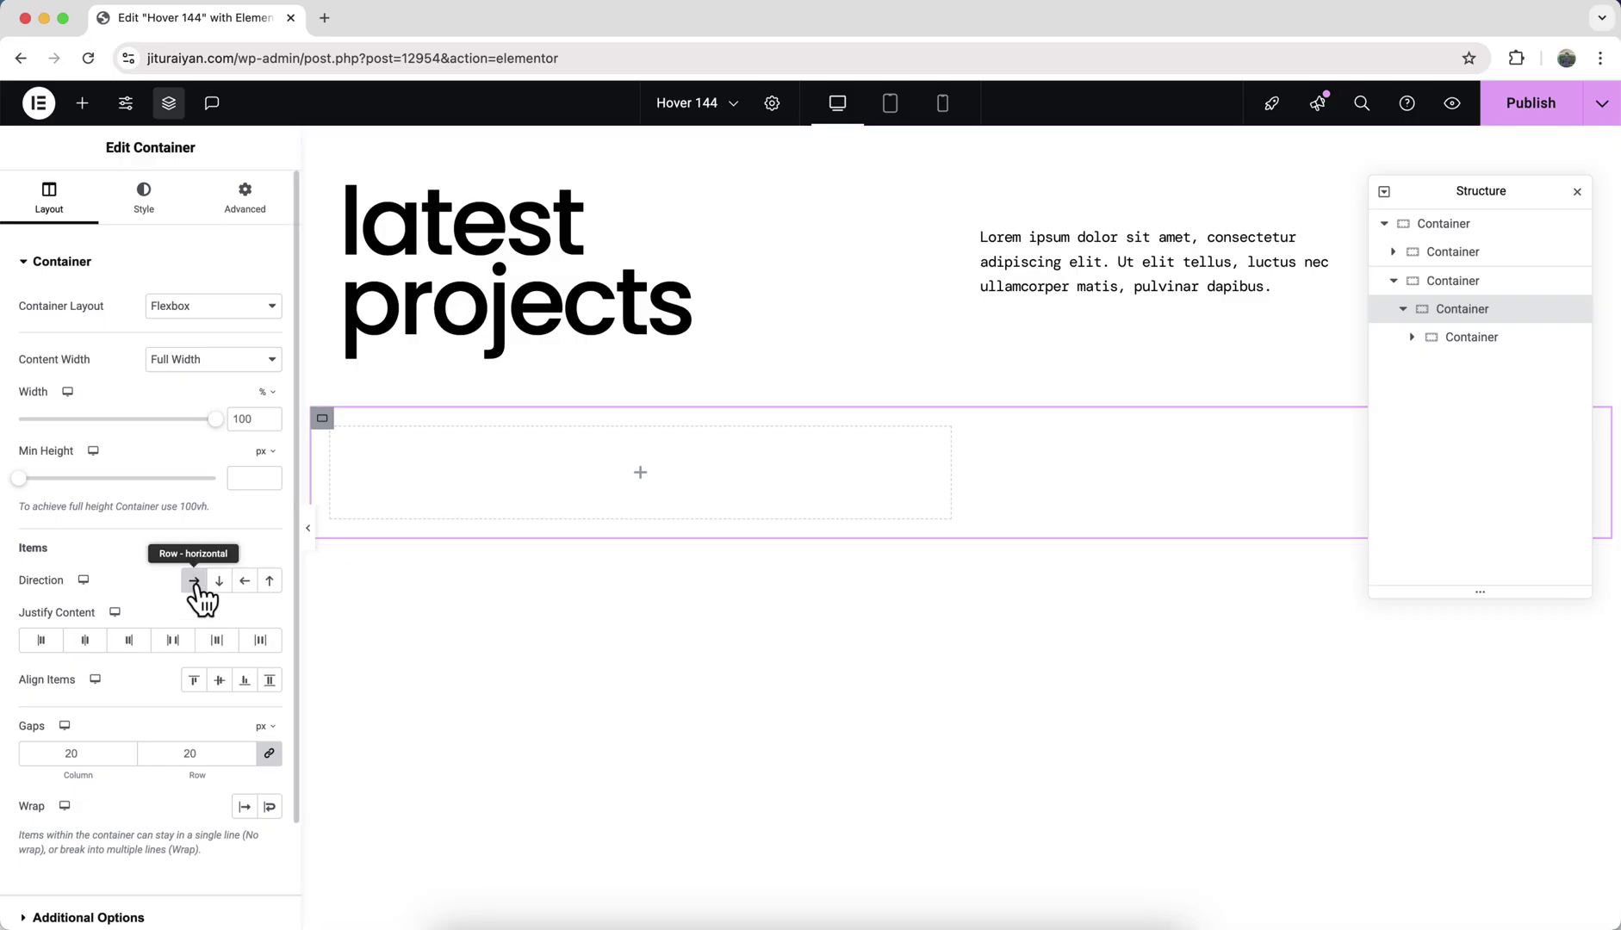
click(1497, 348)
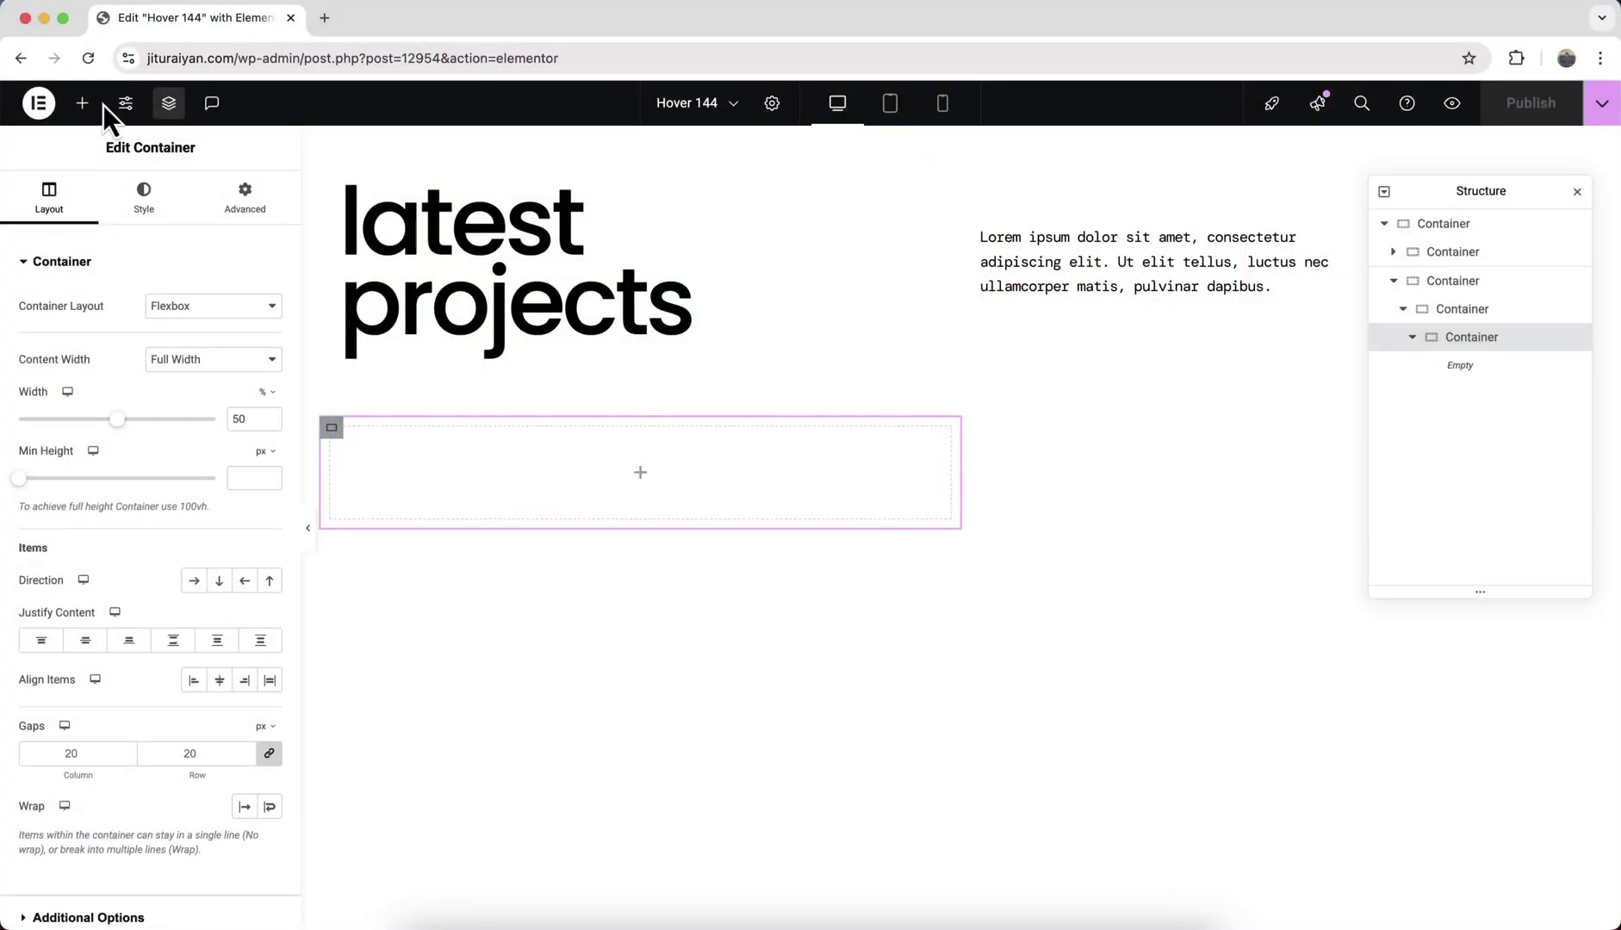
- Add a heading to the empty container, undoing a stray nested container, and duplicate it
click(83, 103)
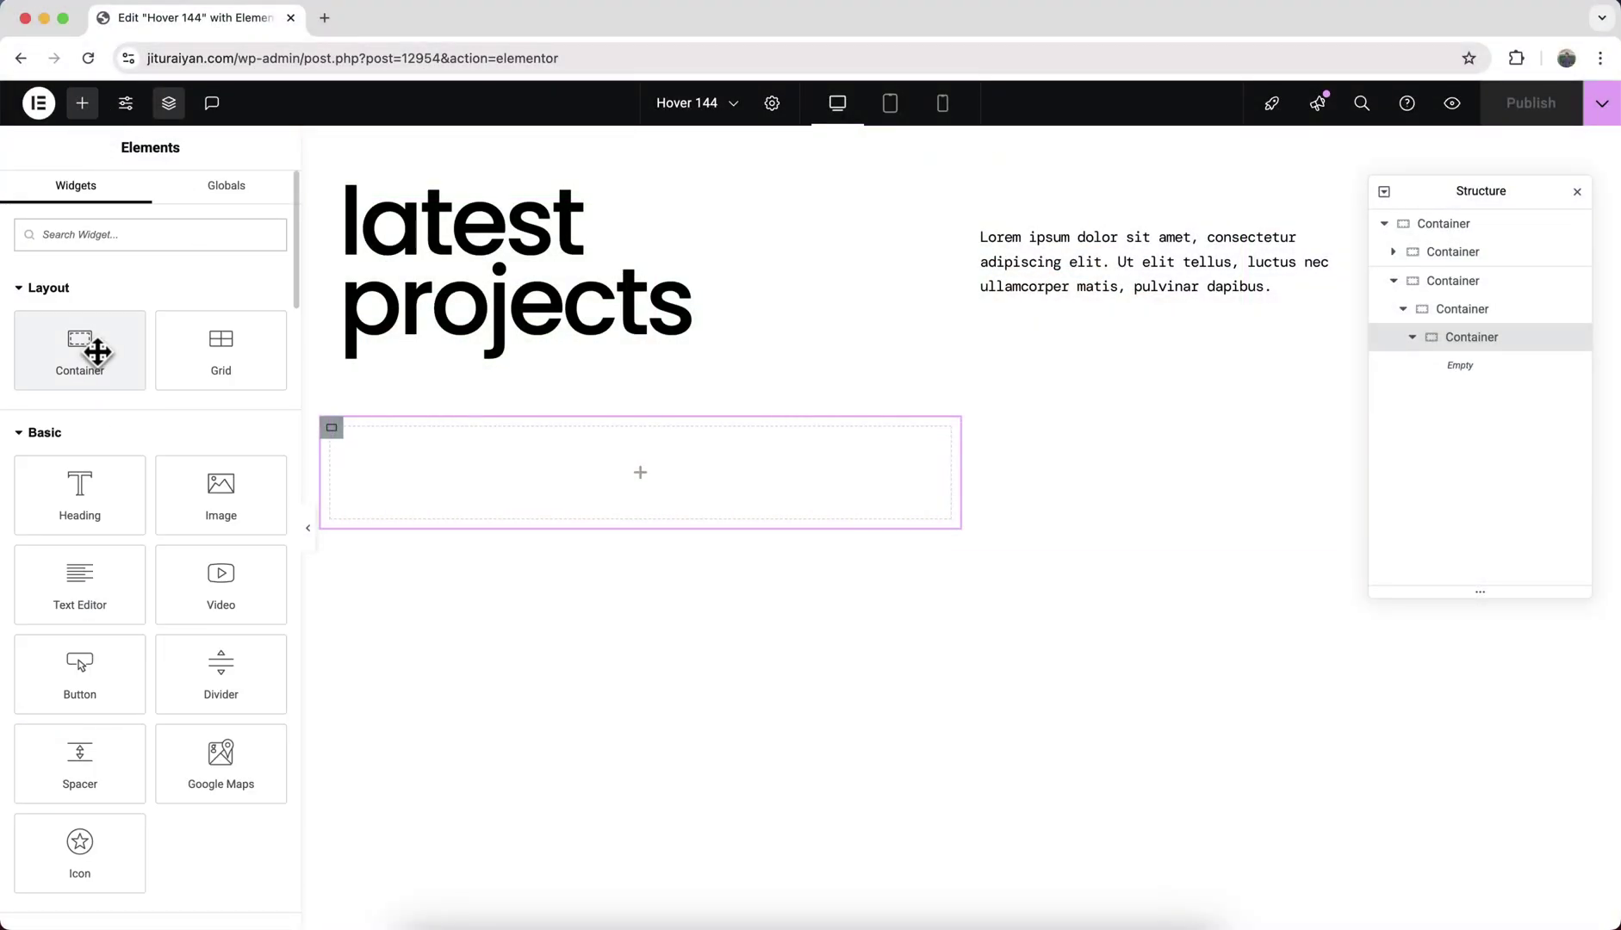
drag(86, 349, 410, 446)
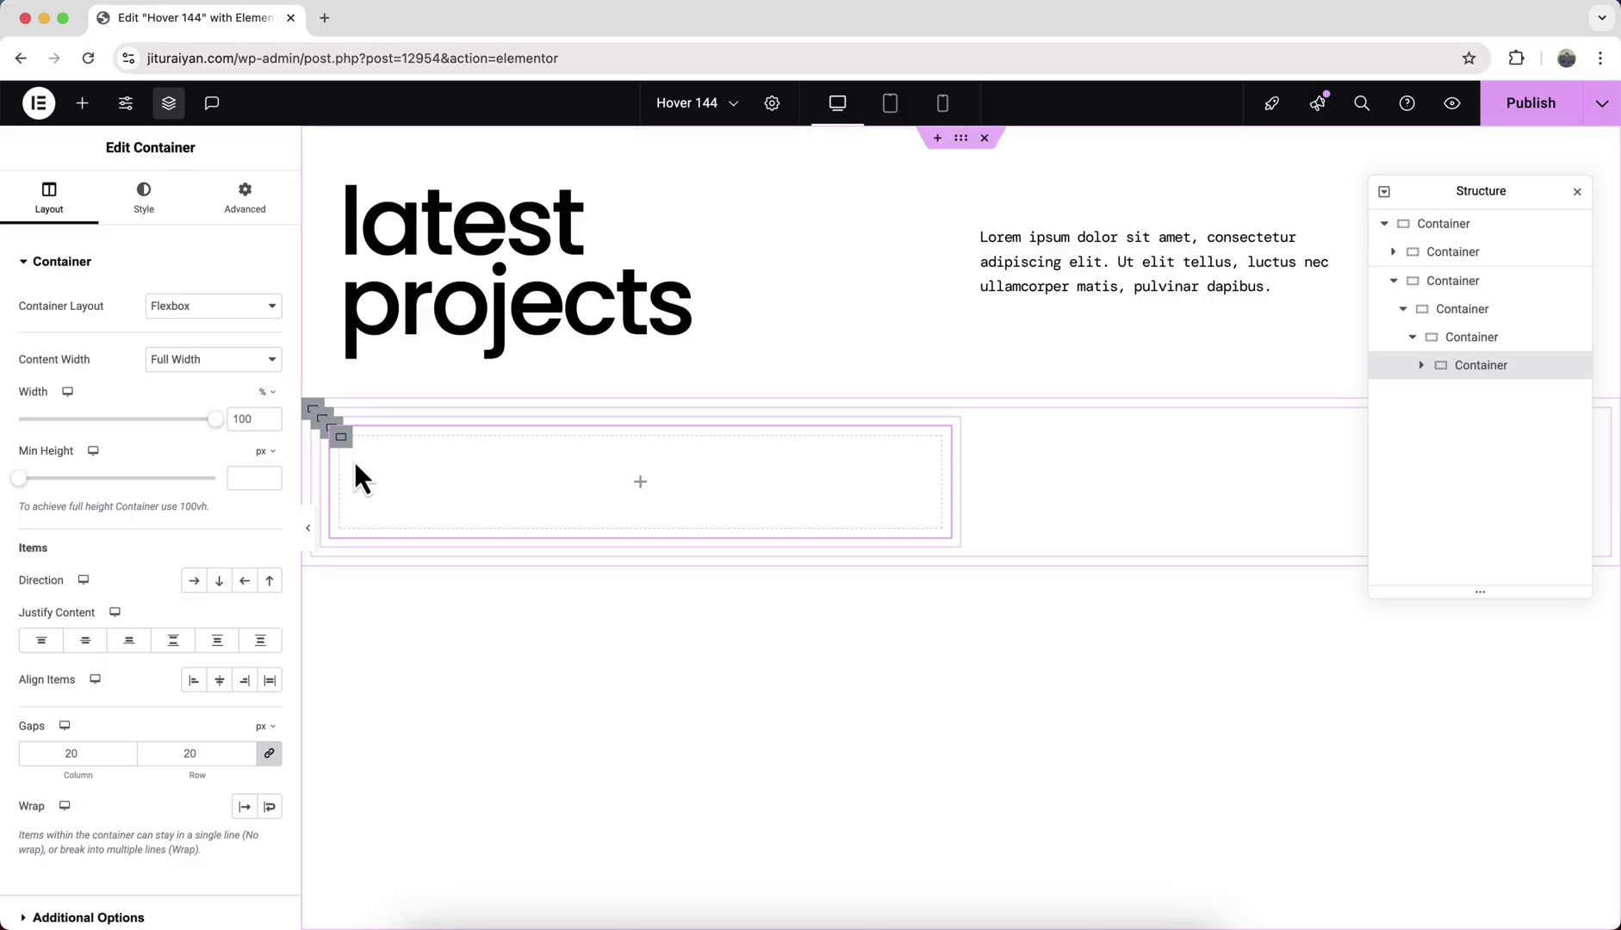
key(super+z)
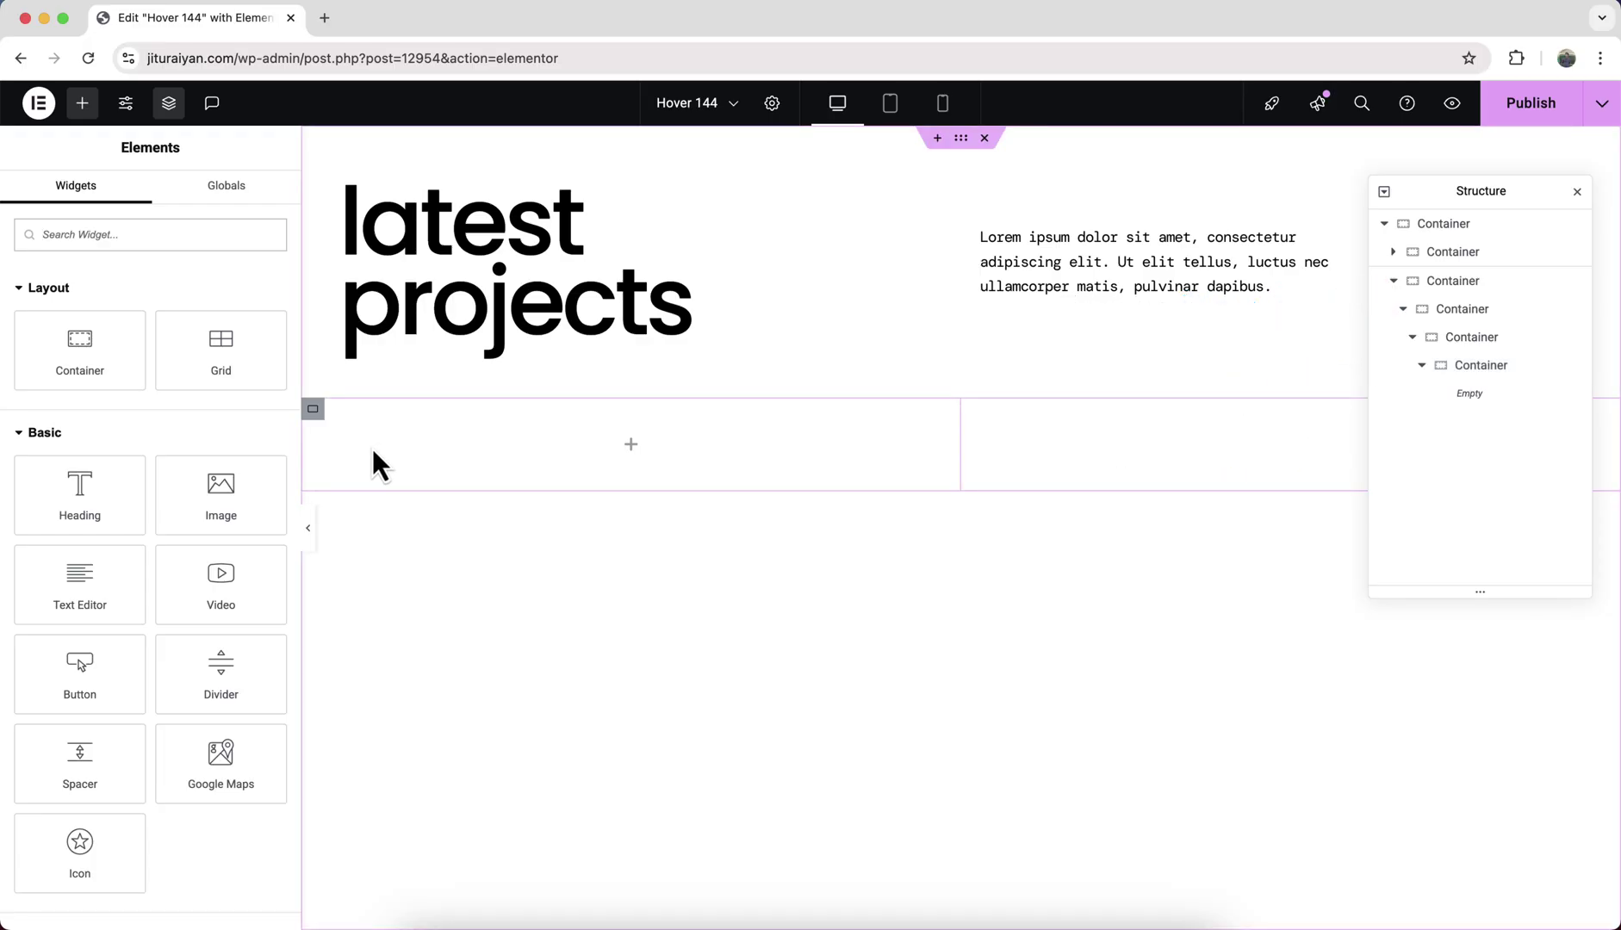
drag(53, 510, 401, 476)
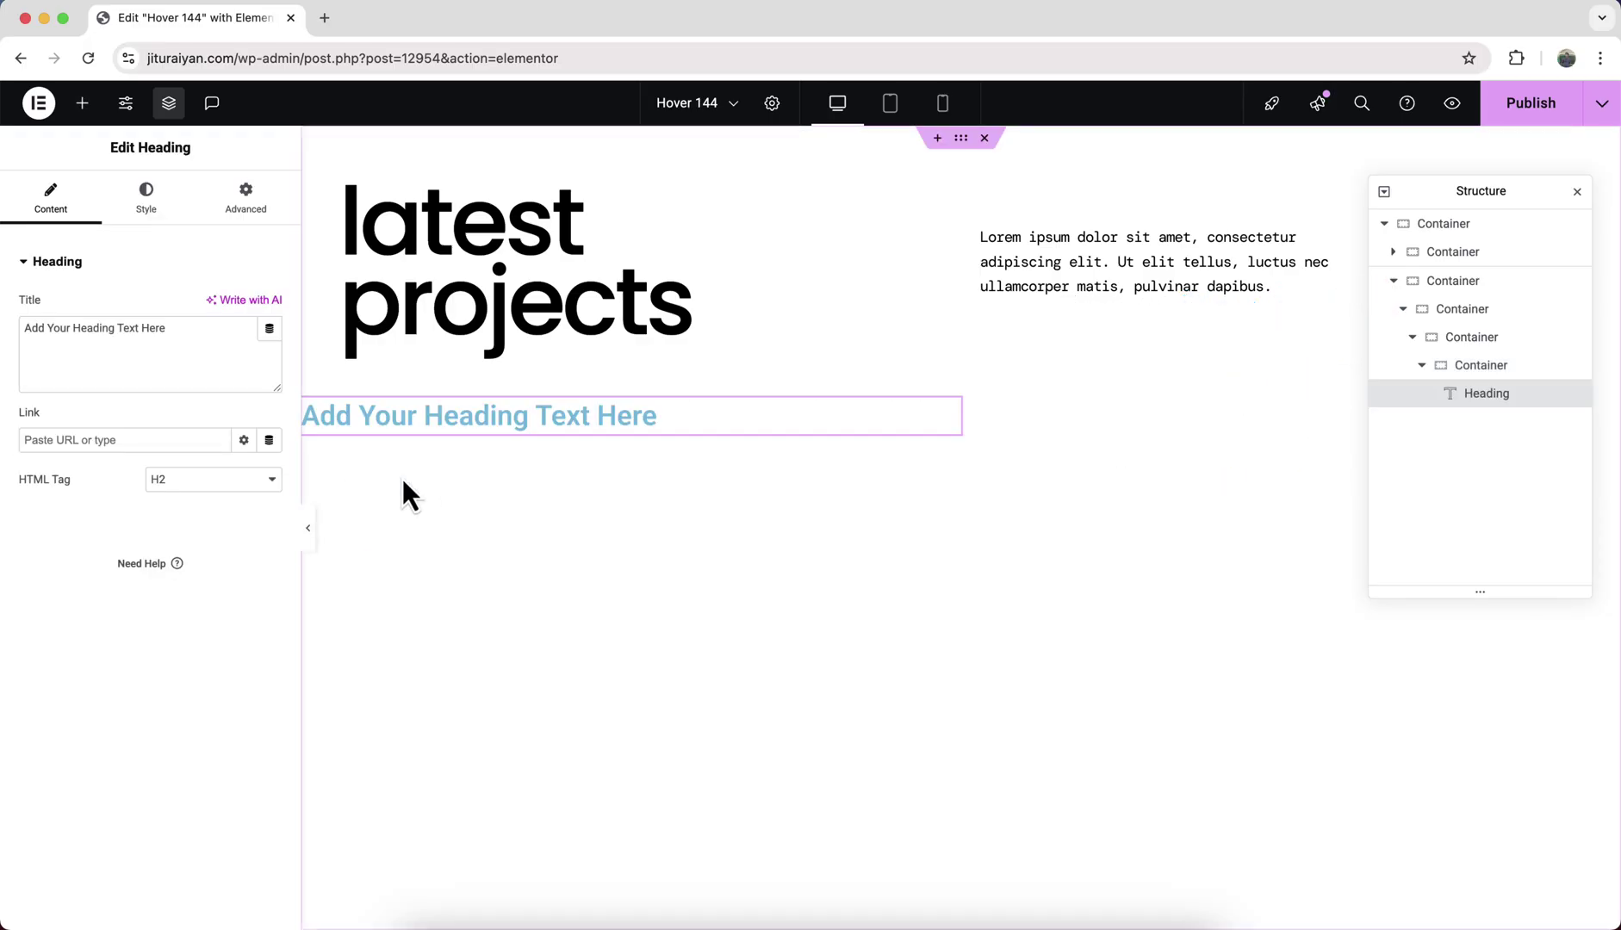
right_click(392, 420)
click(415, 465)
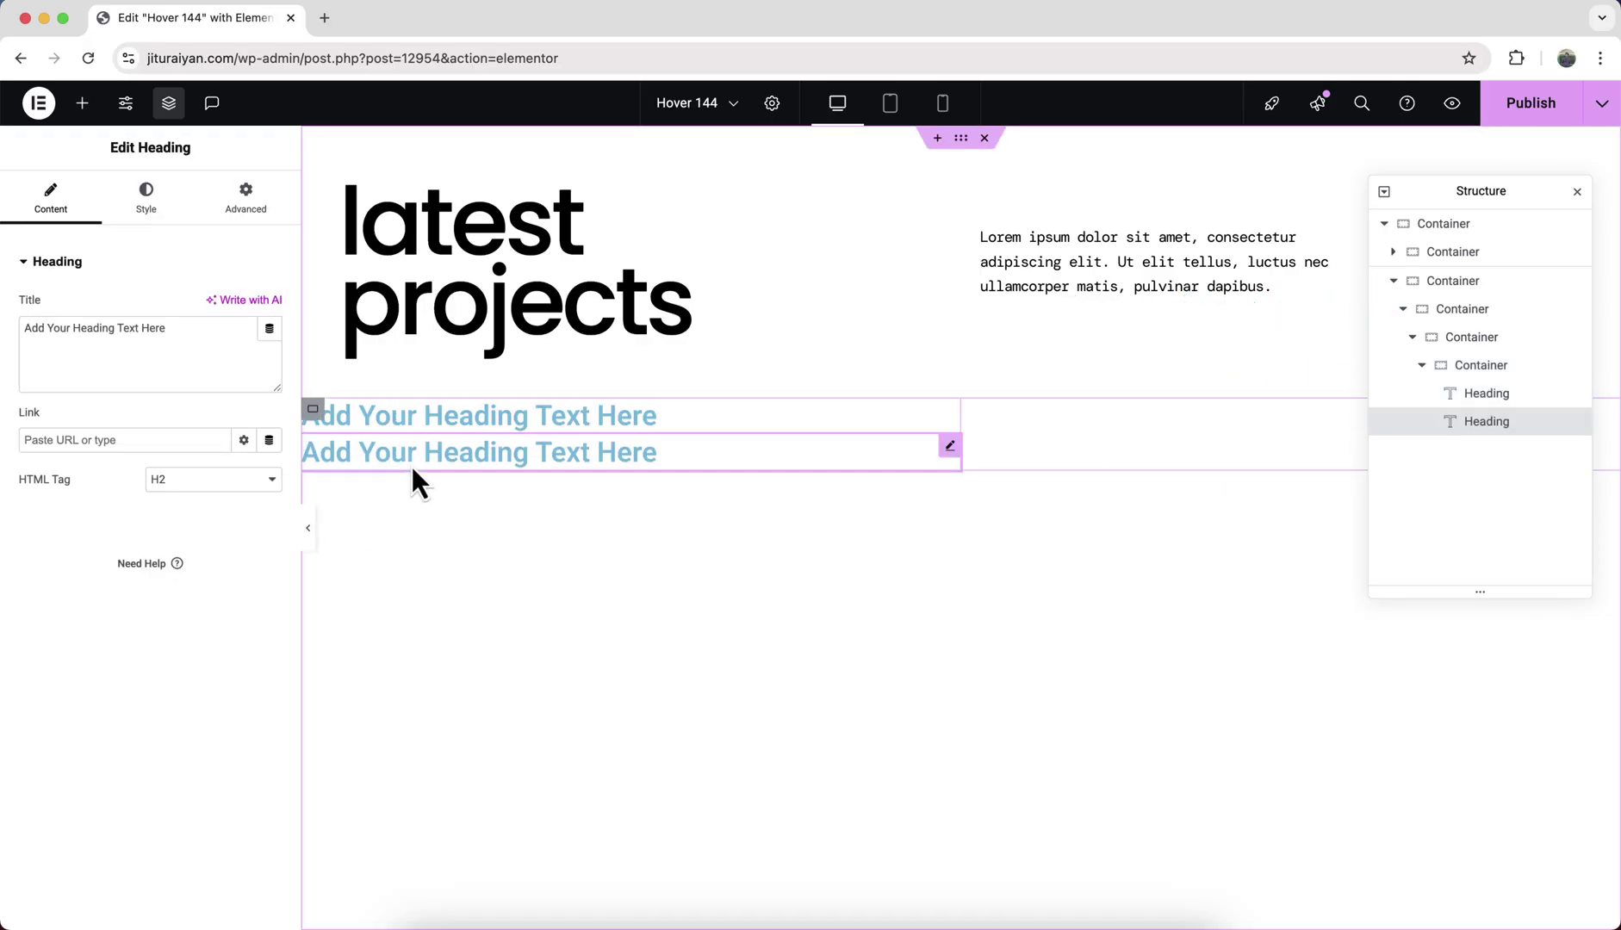
- Retitle the two headings '01' and 'motion'
click(413, 419)
click(129, 356)
key(ctrl+a)
text(01)
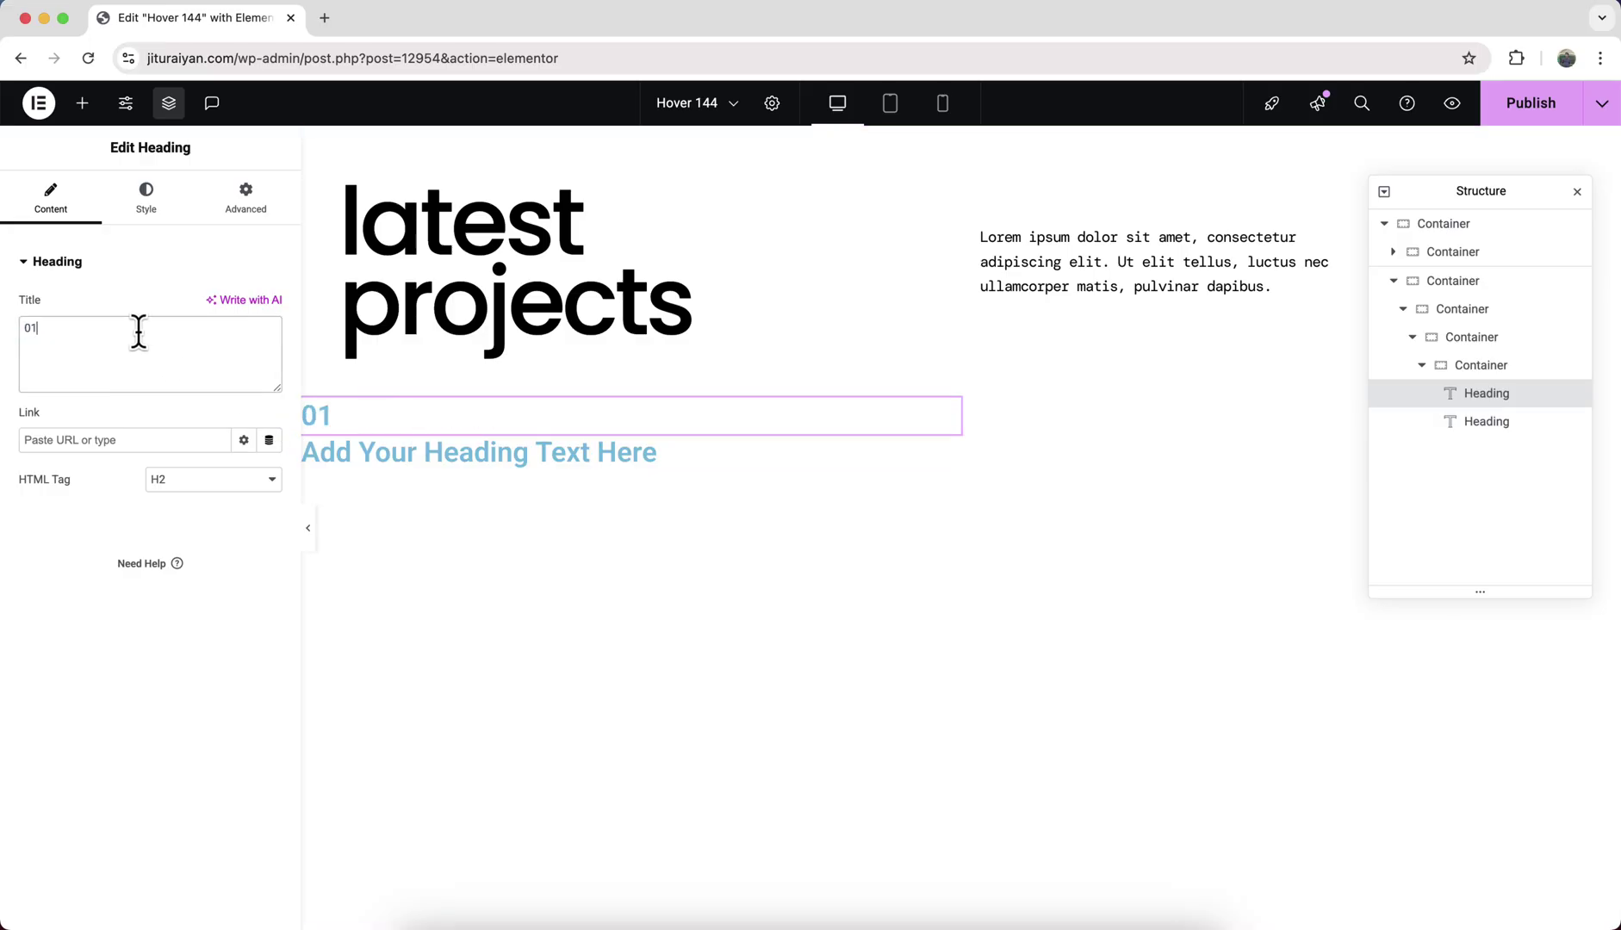
click(348, 466)
click(183, 362)
key(ctrl+a)
text(mo)
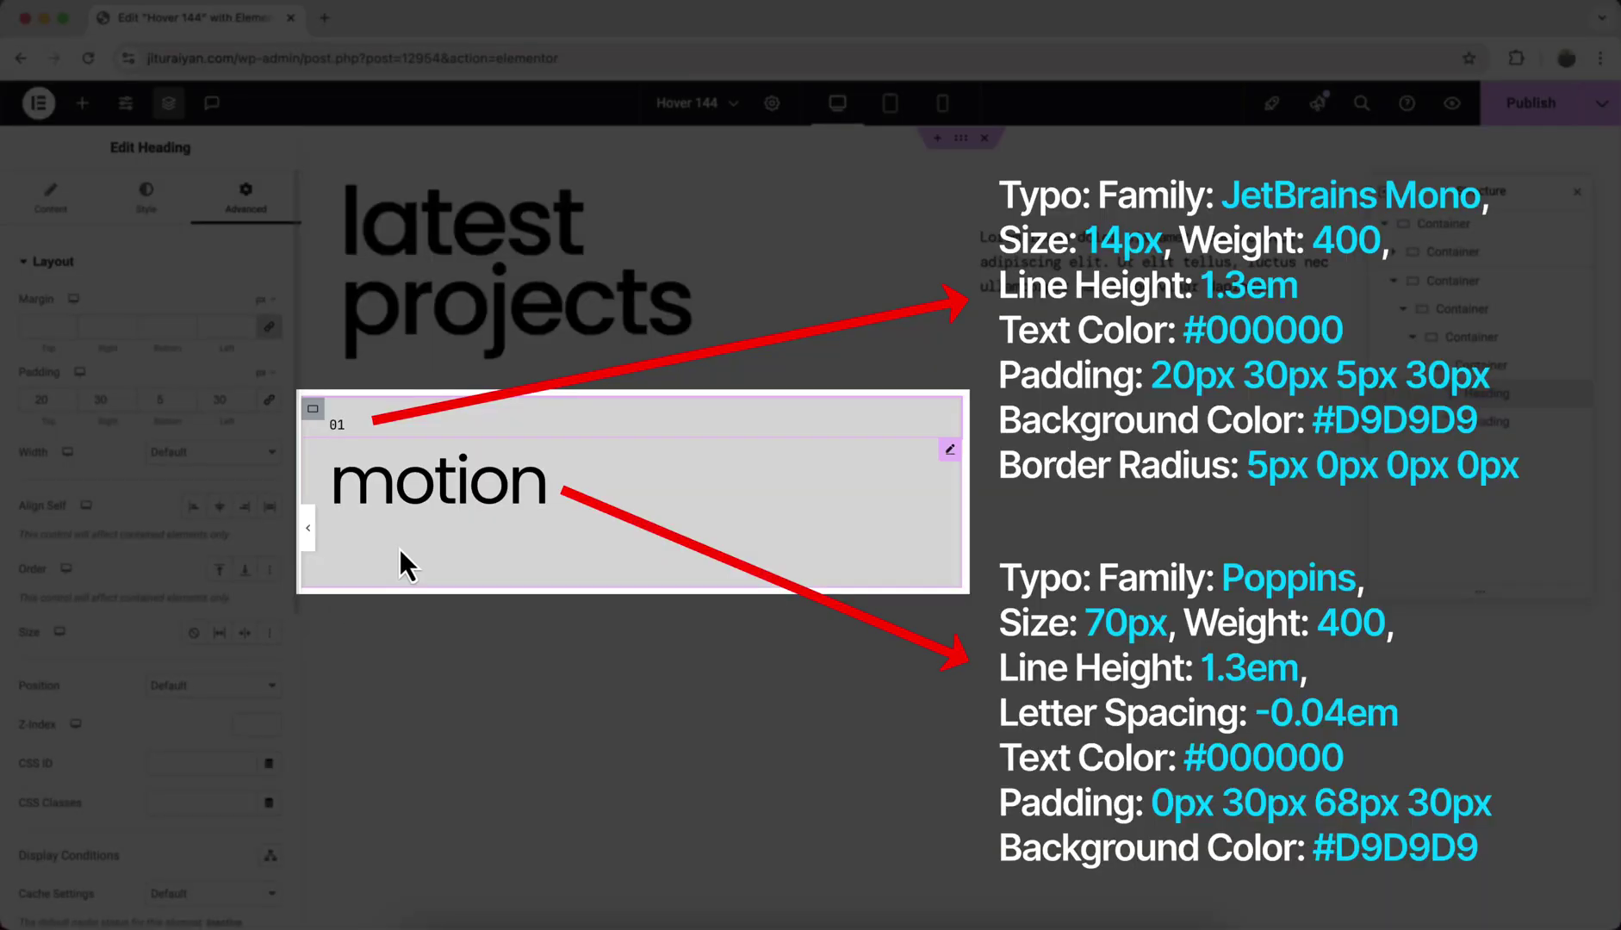
click(564, 506)
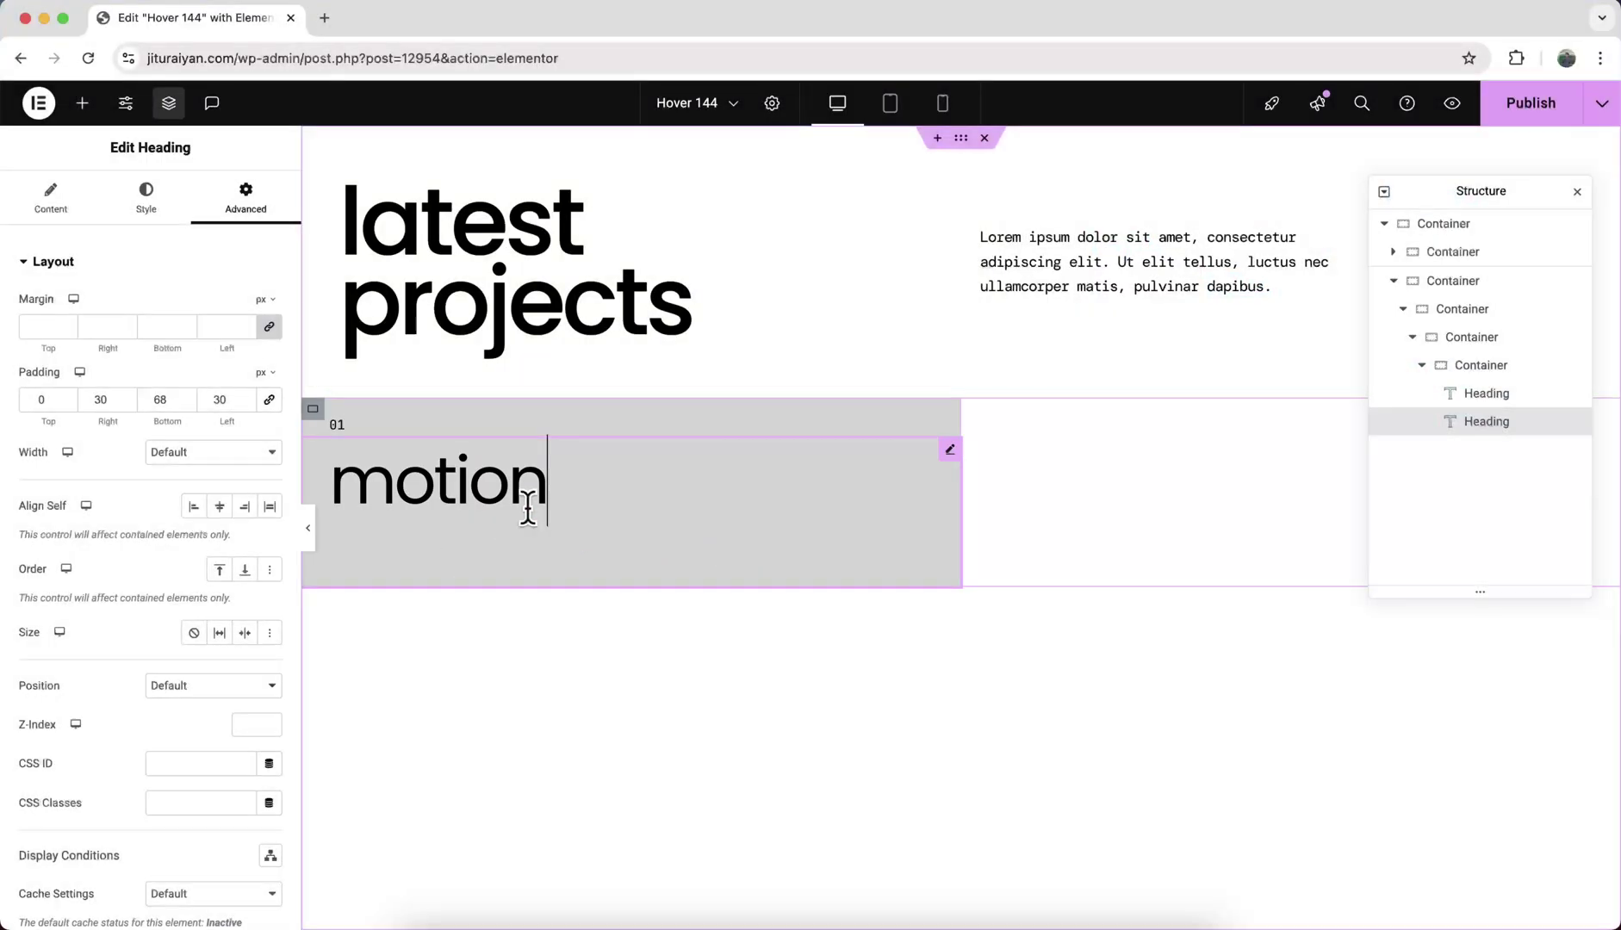
- Give the 01 heading a custom 50% width and save the page
click(370, 429)
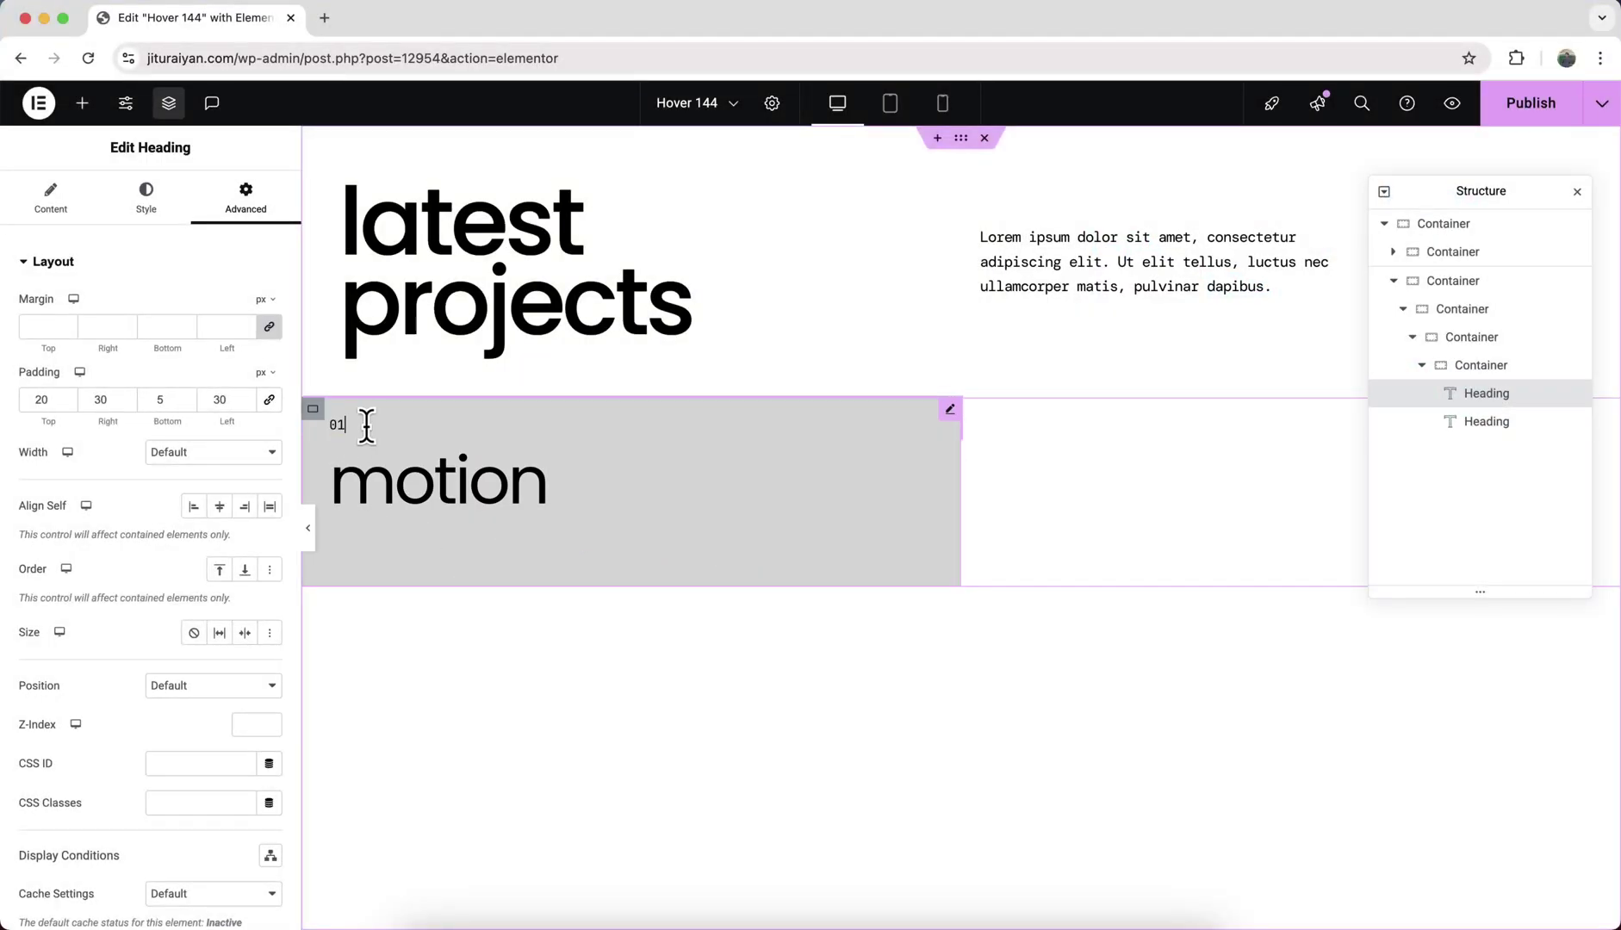
click(234, 457)
click(227, 515)
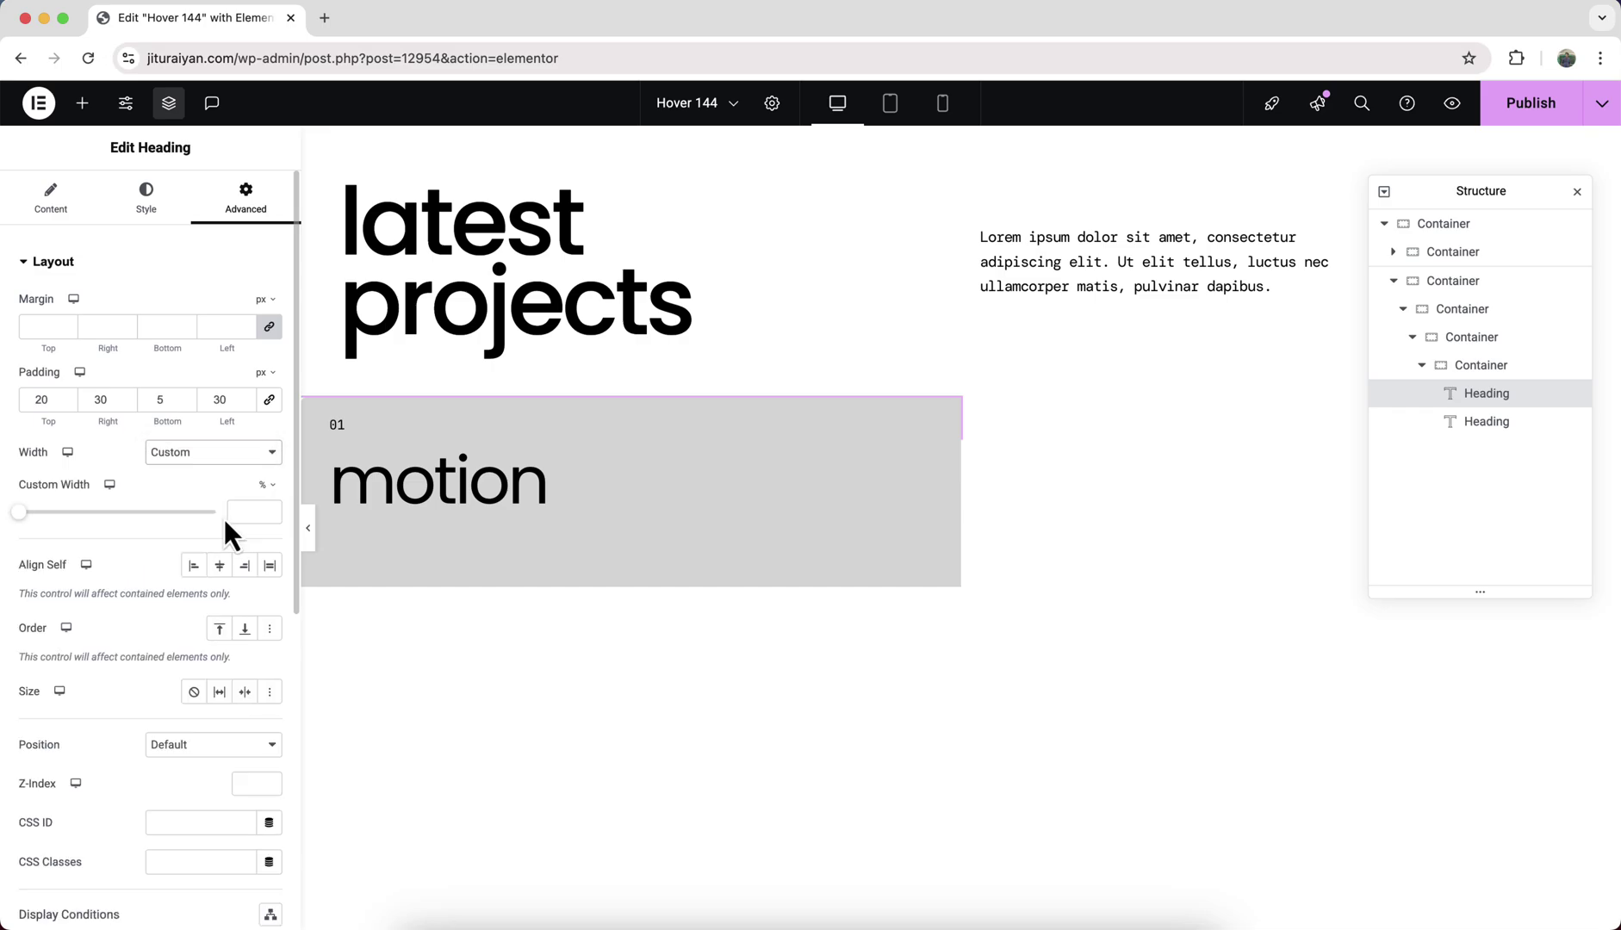
text(50)
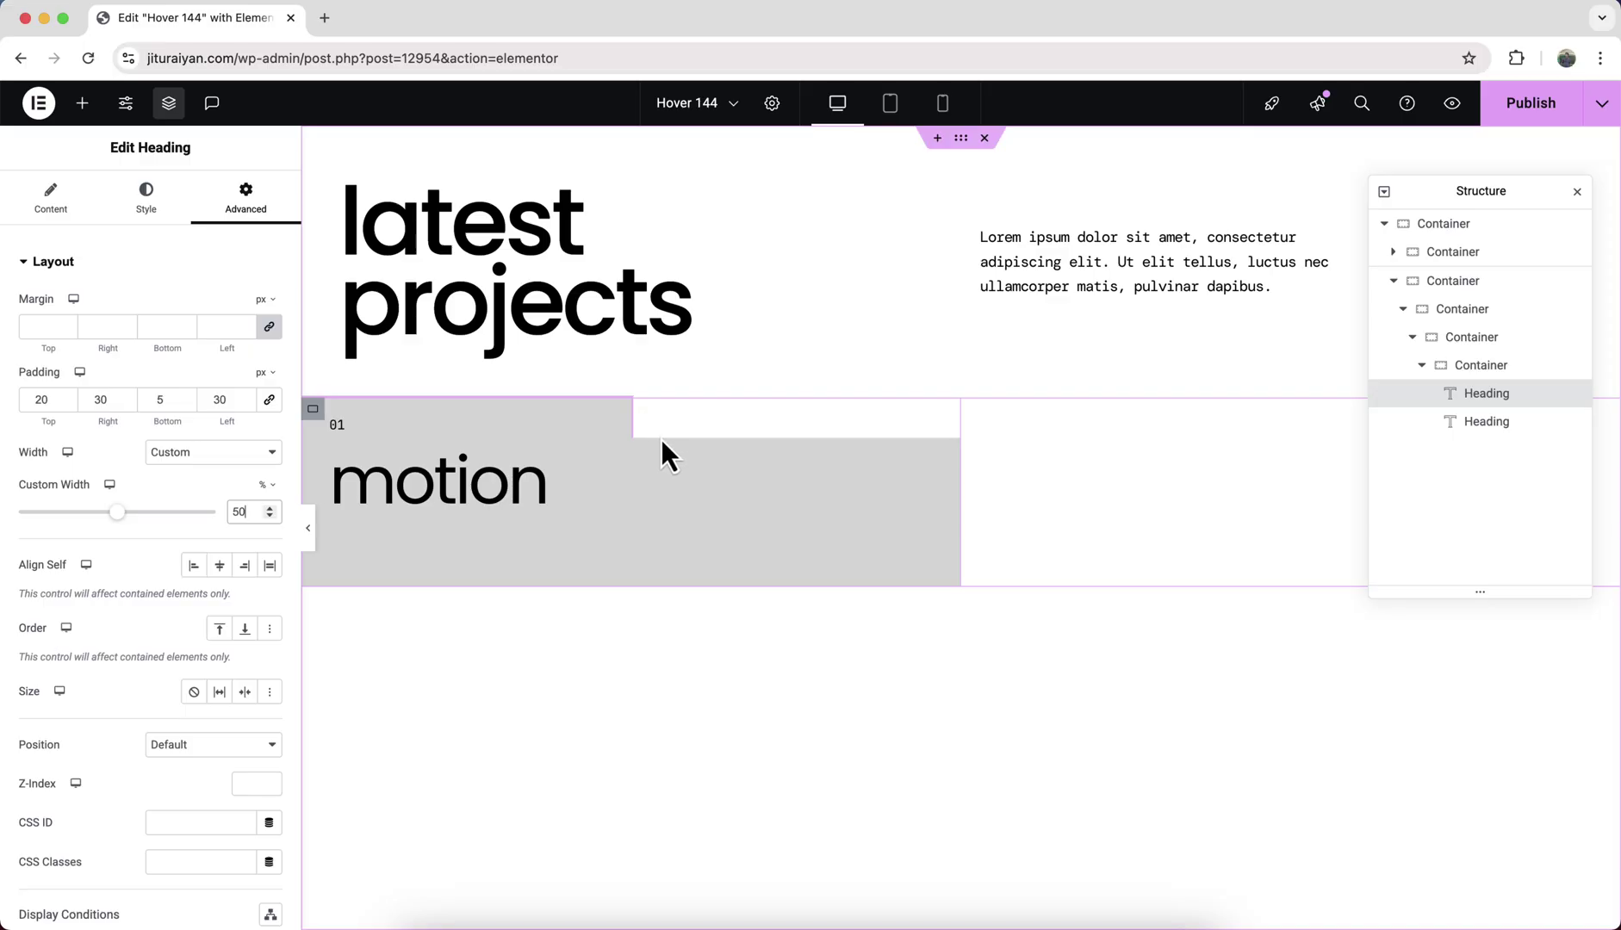
key(super+s)
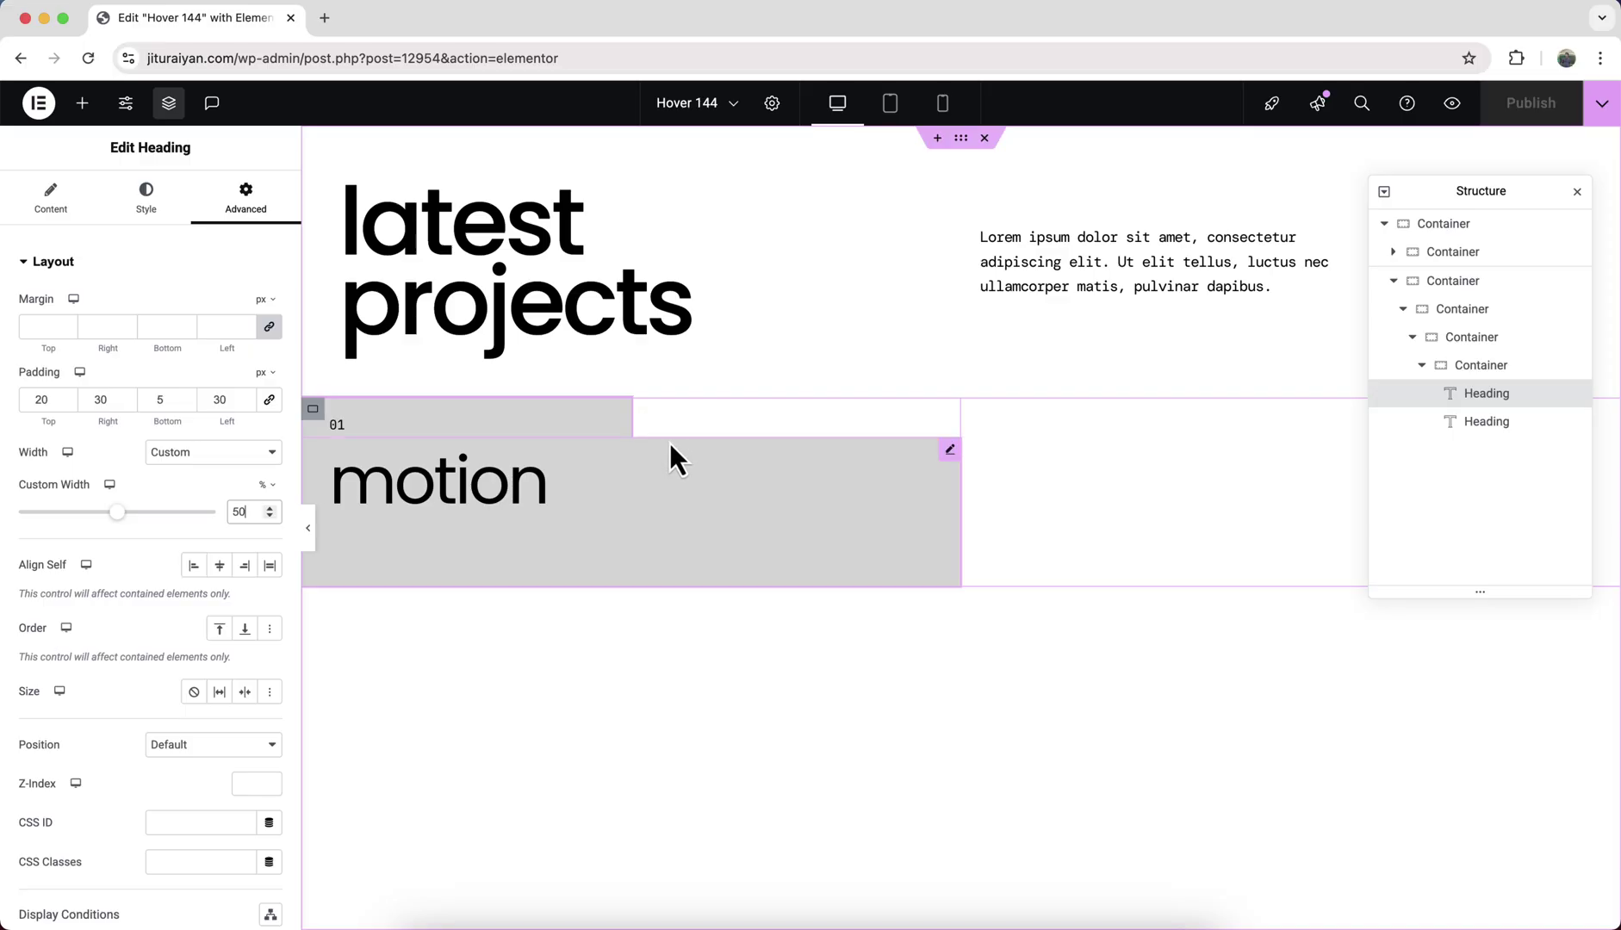
- Add a container above the headings and set its width to 600px
click(89, 110)
drag(80, 343, 491, 444)
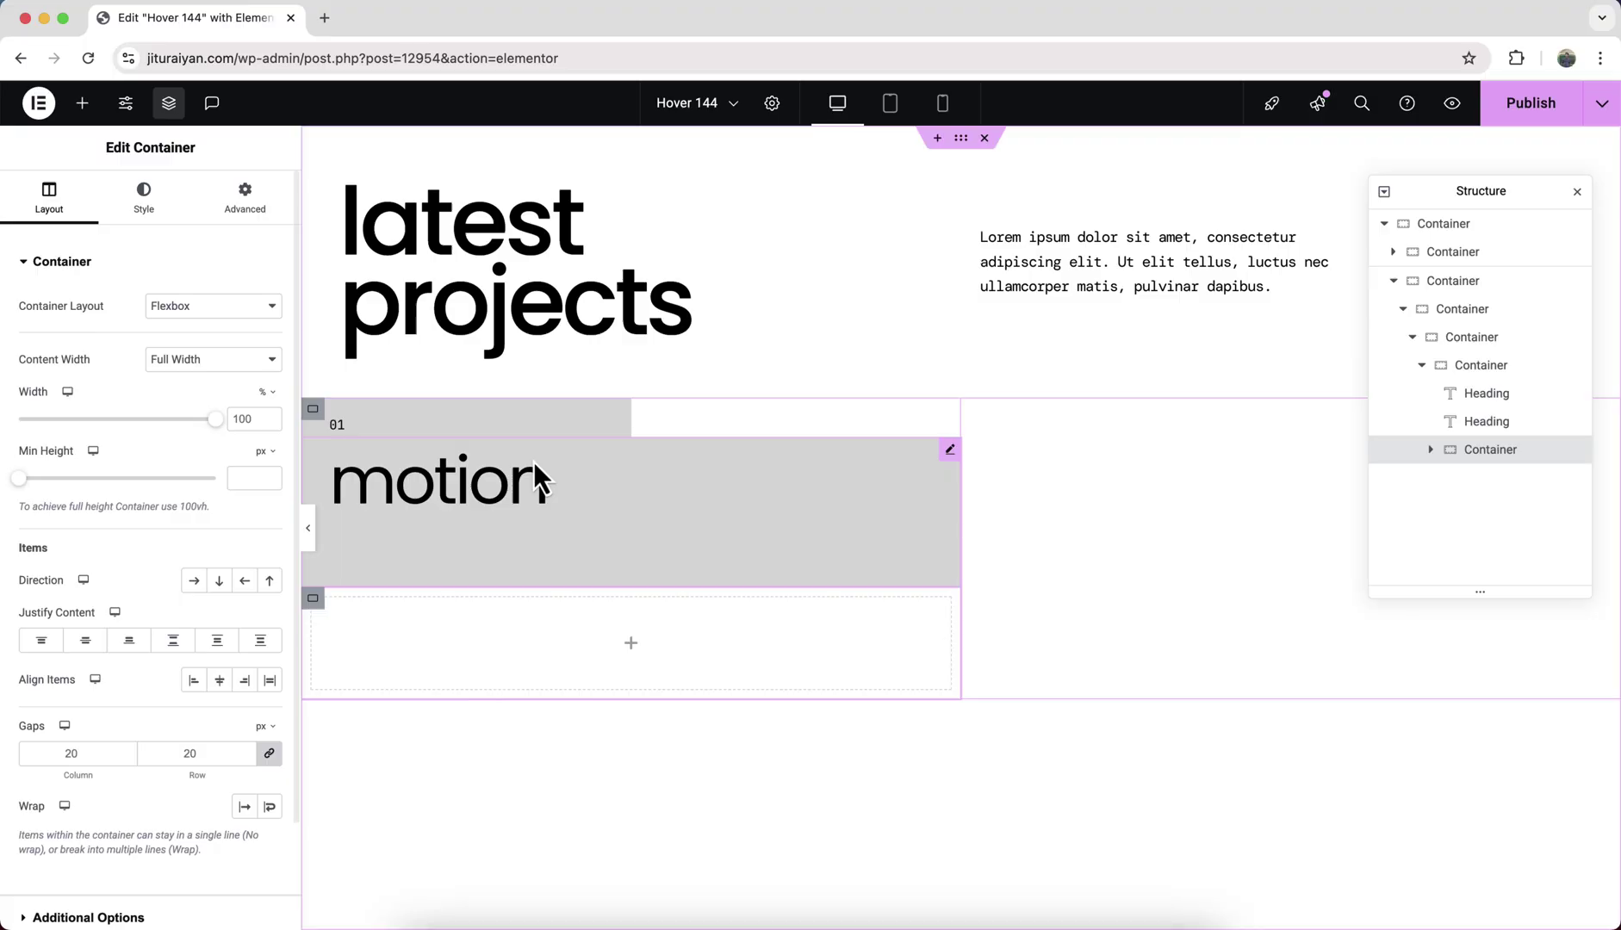
drag(1522, 465, 1517, 374)
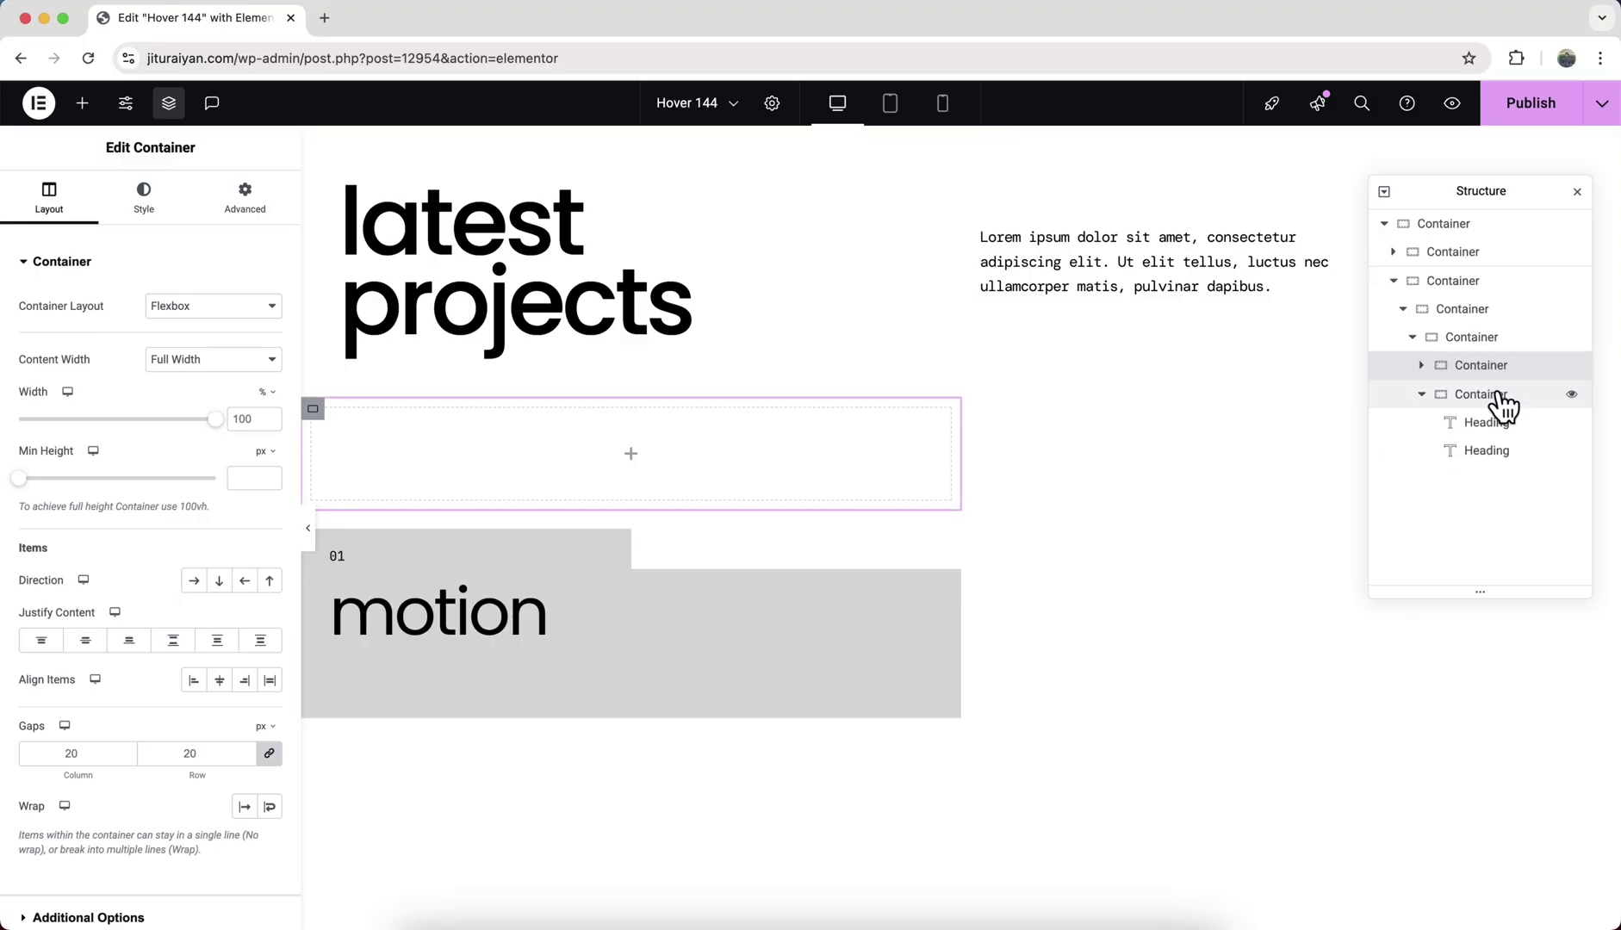
click(267, 392)
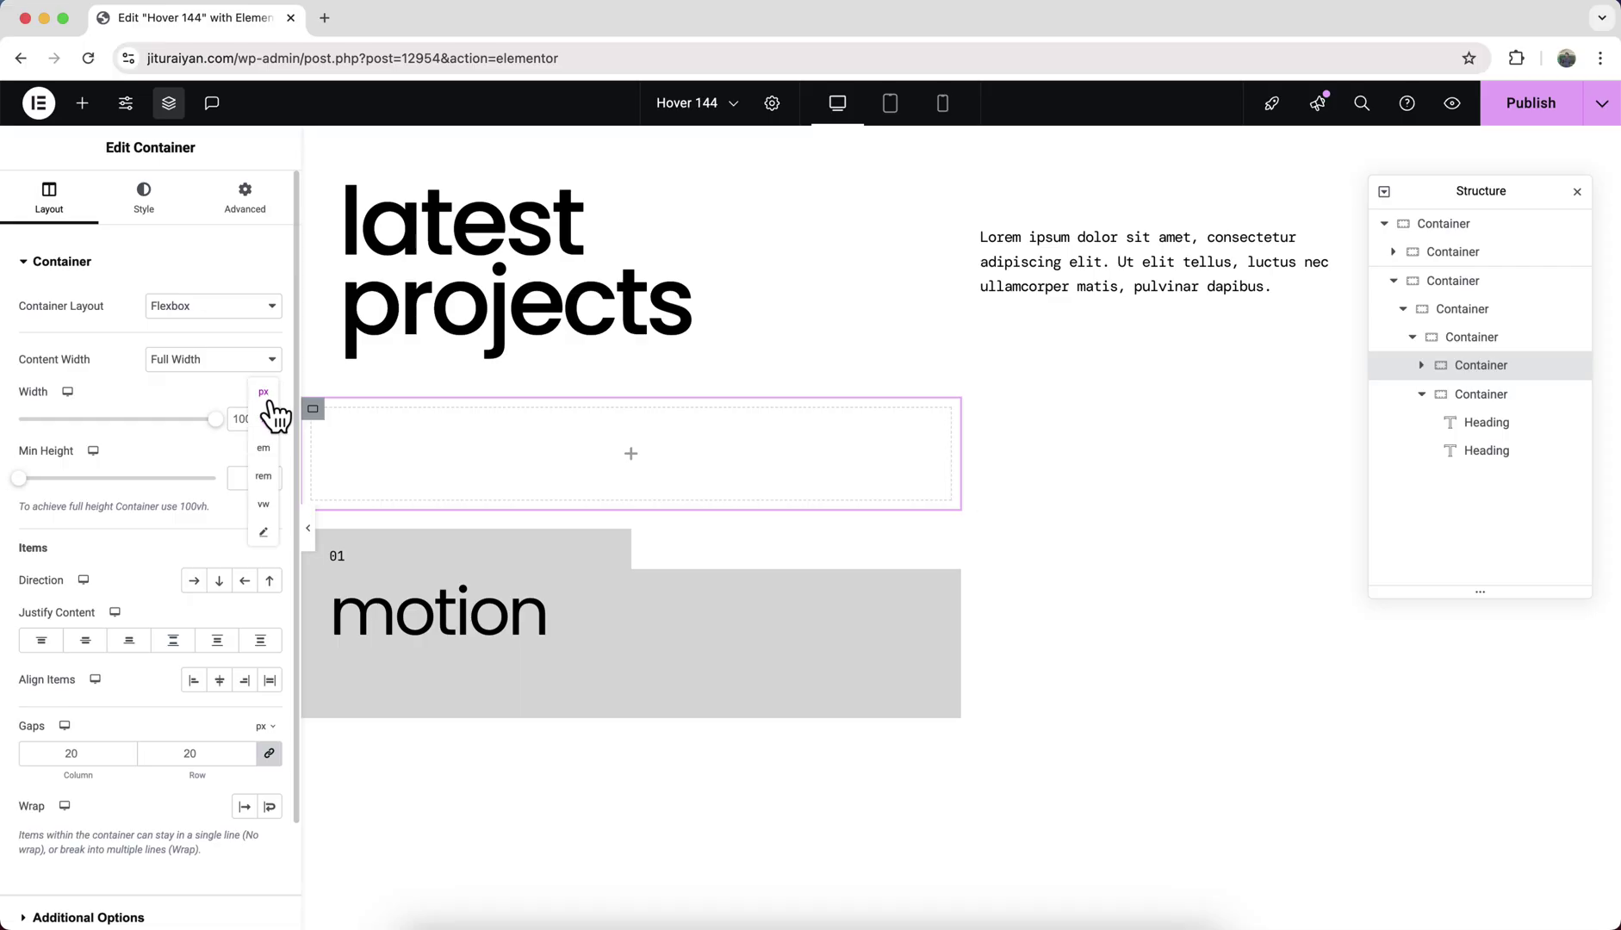
click(268, 407)
double_click(244, 420)
text(600)
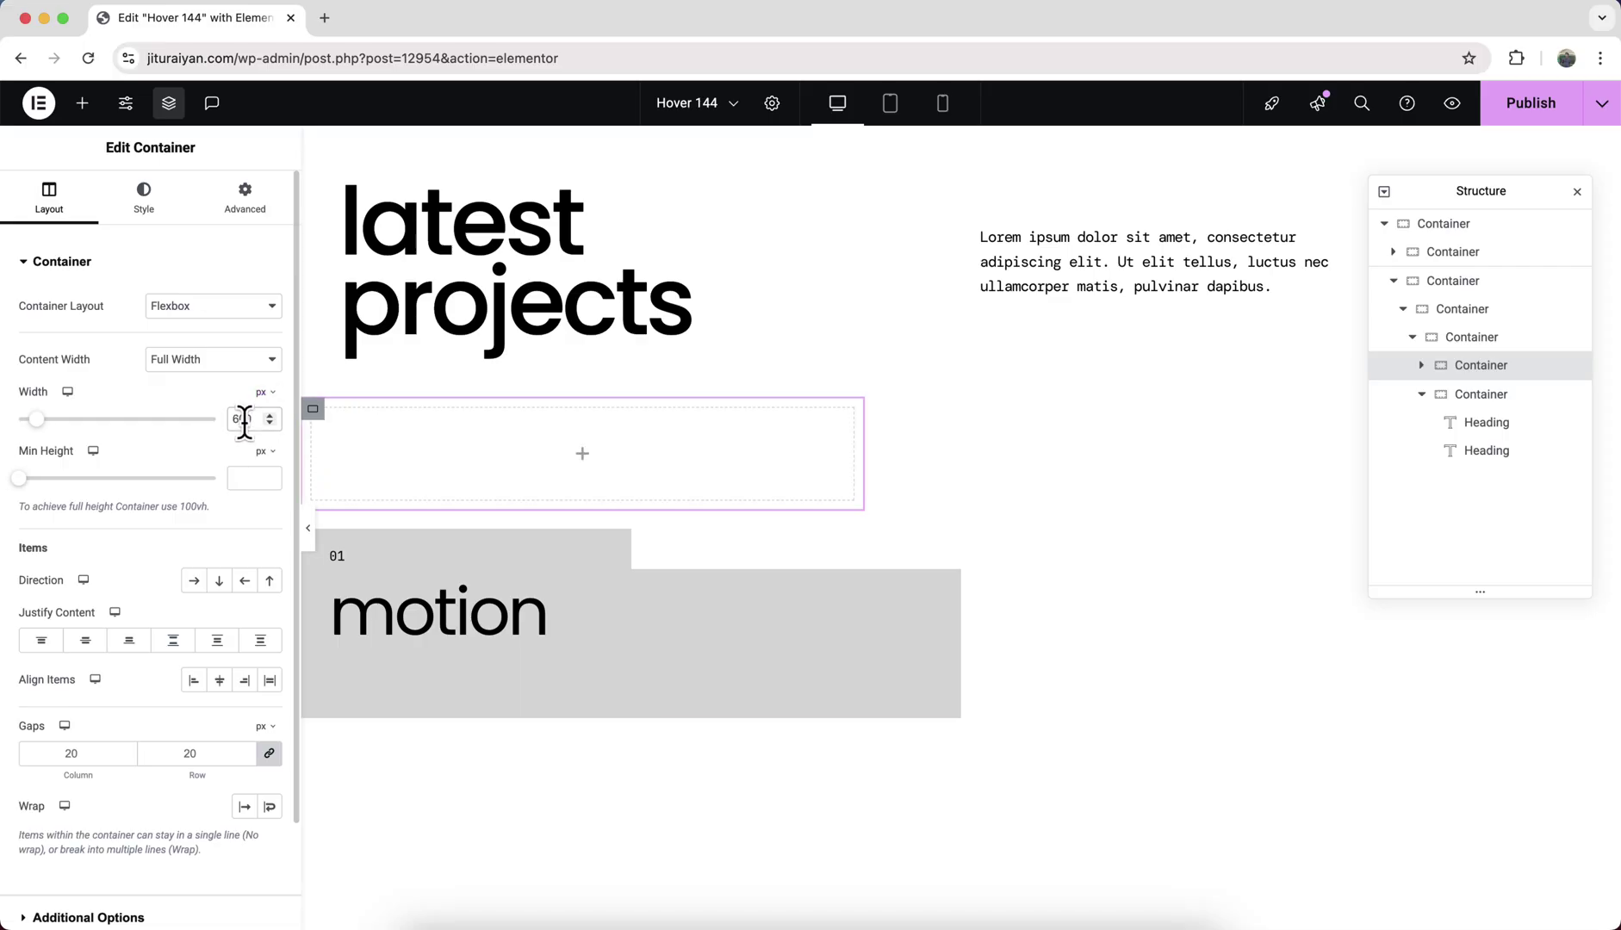
click(81, 103)
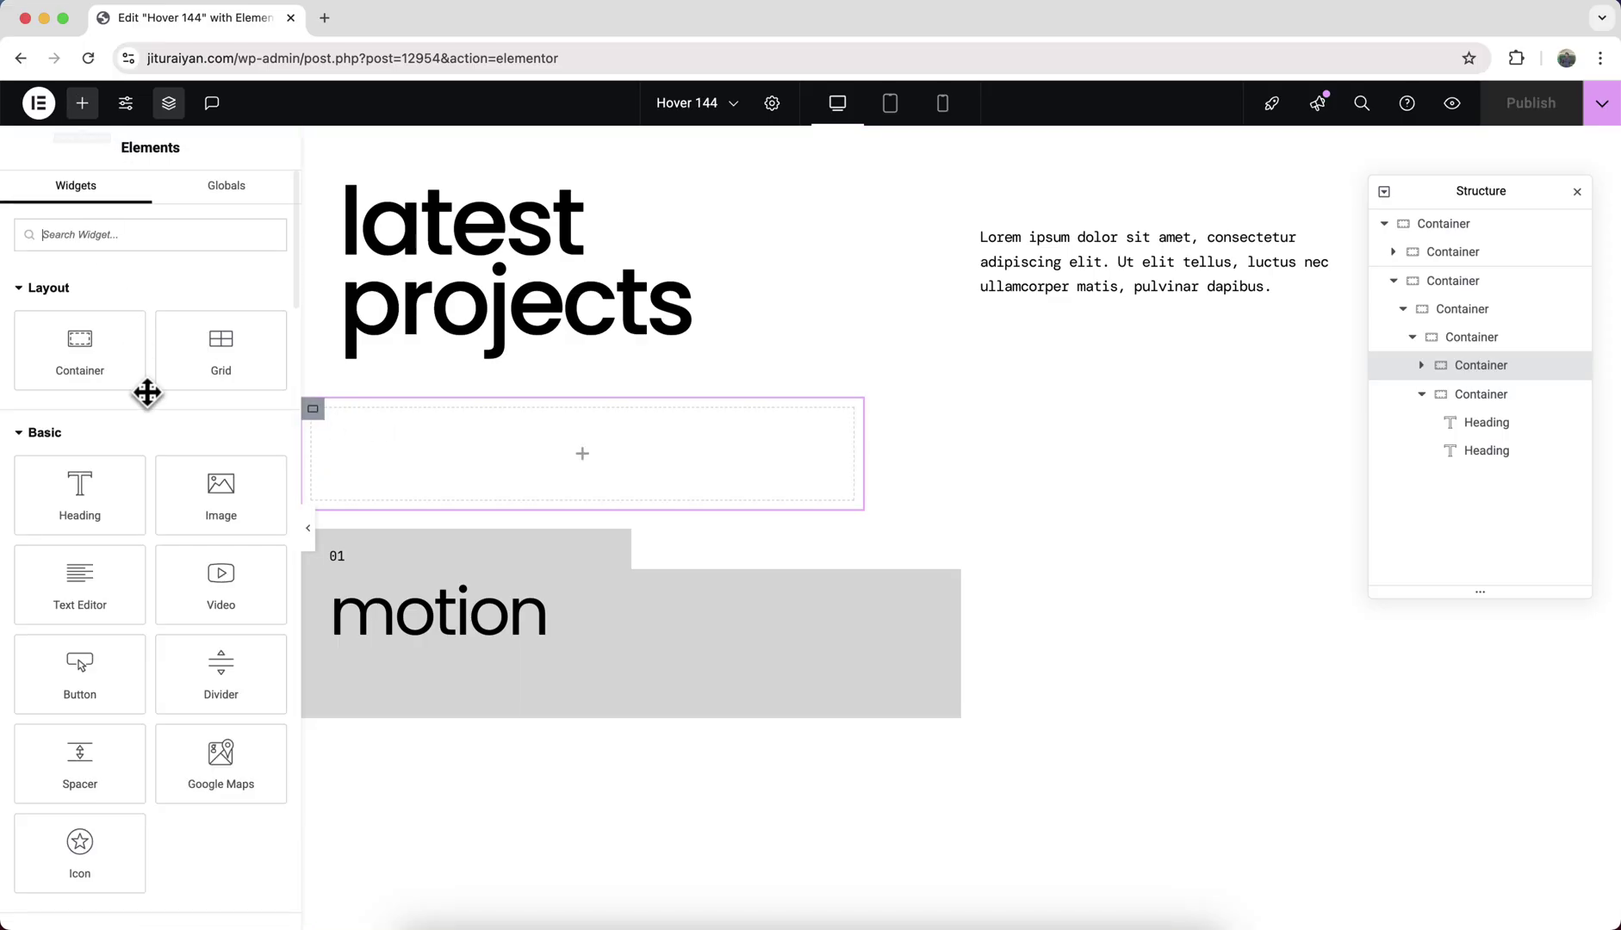
drag(199, 481, 425, 482)
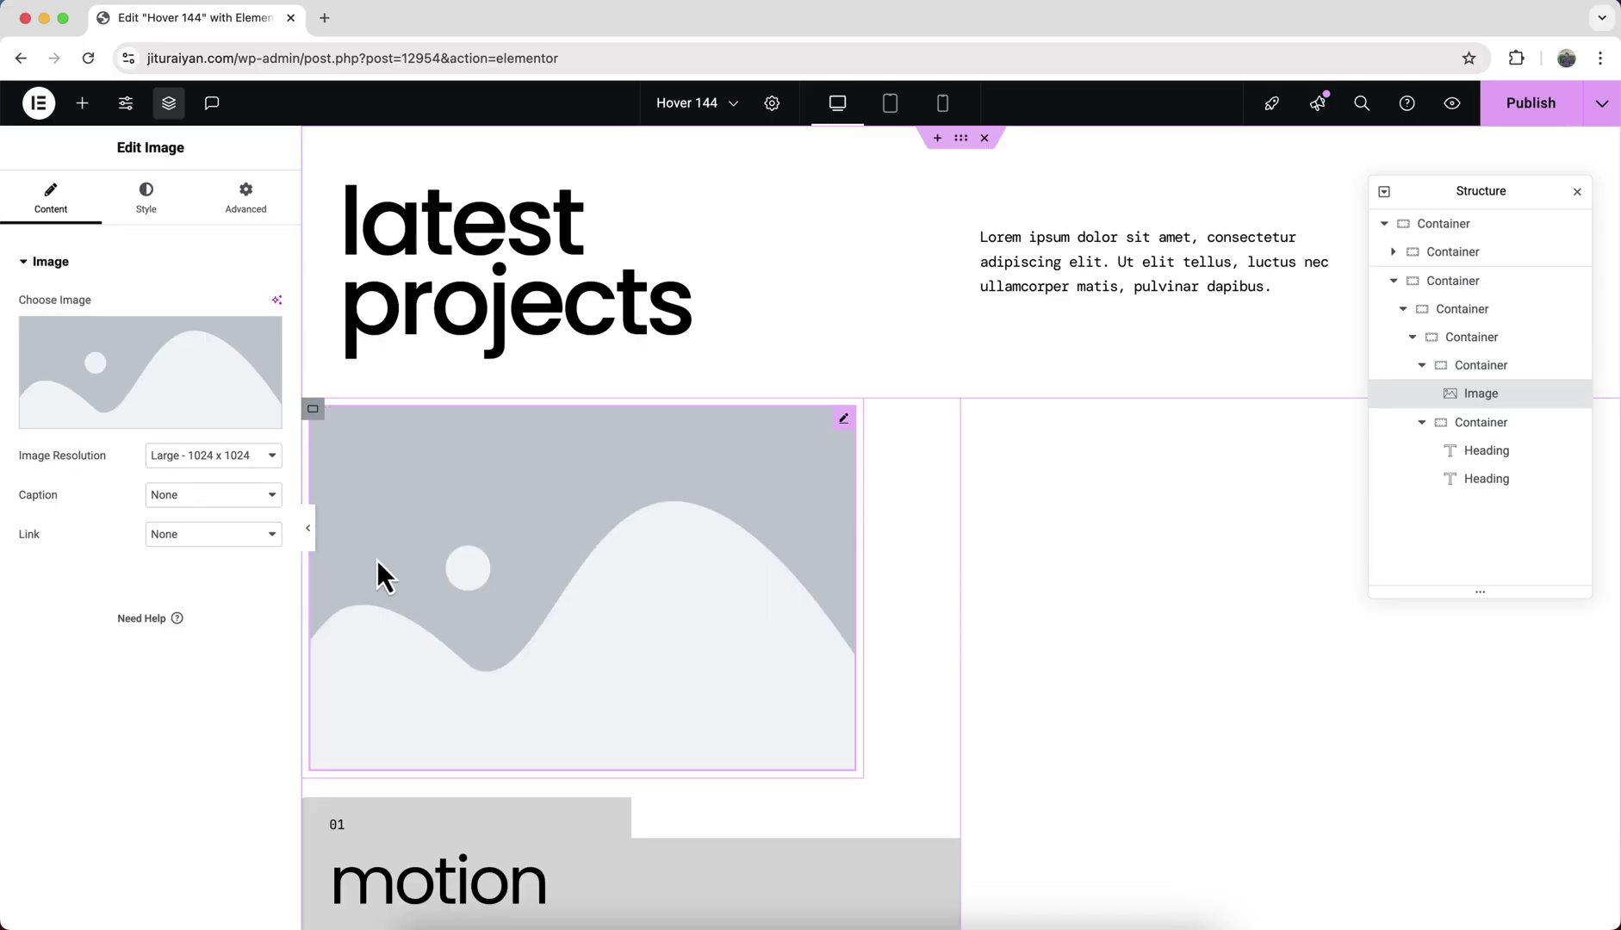
click(153, 371)
click(1548, 875)
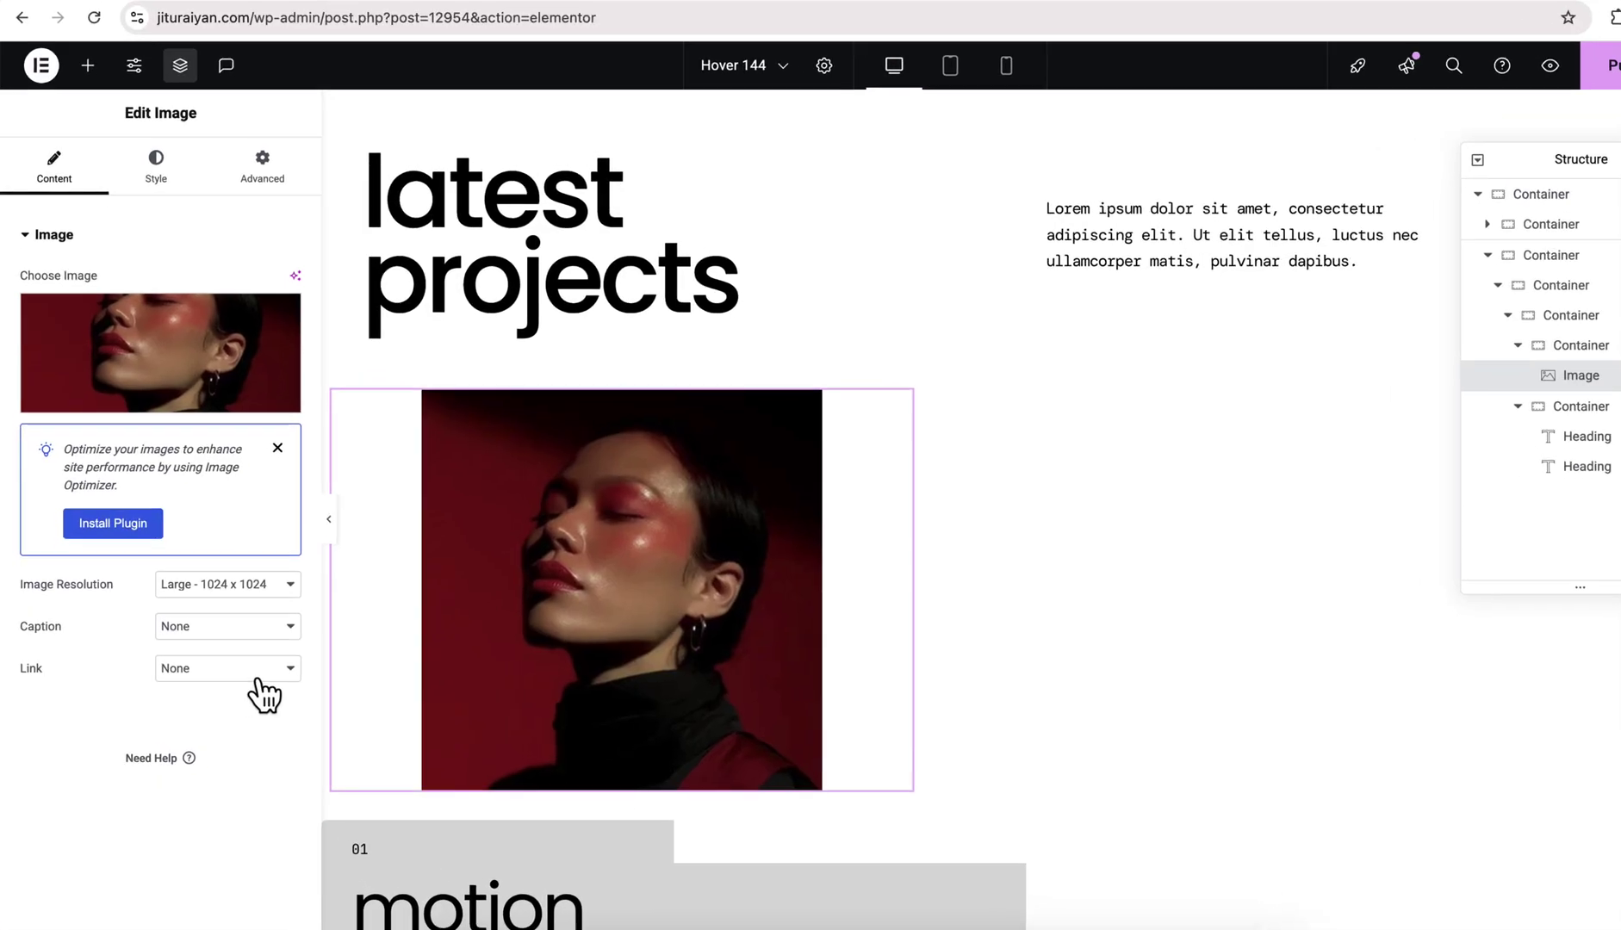
click(246, 669)
click(306, 726)
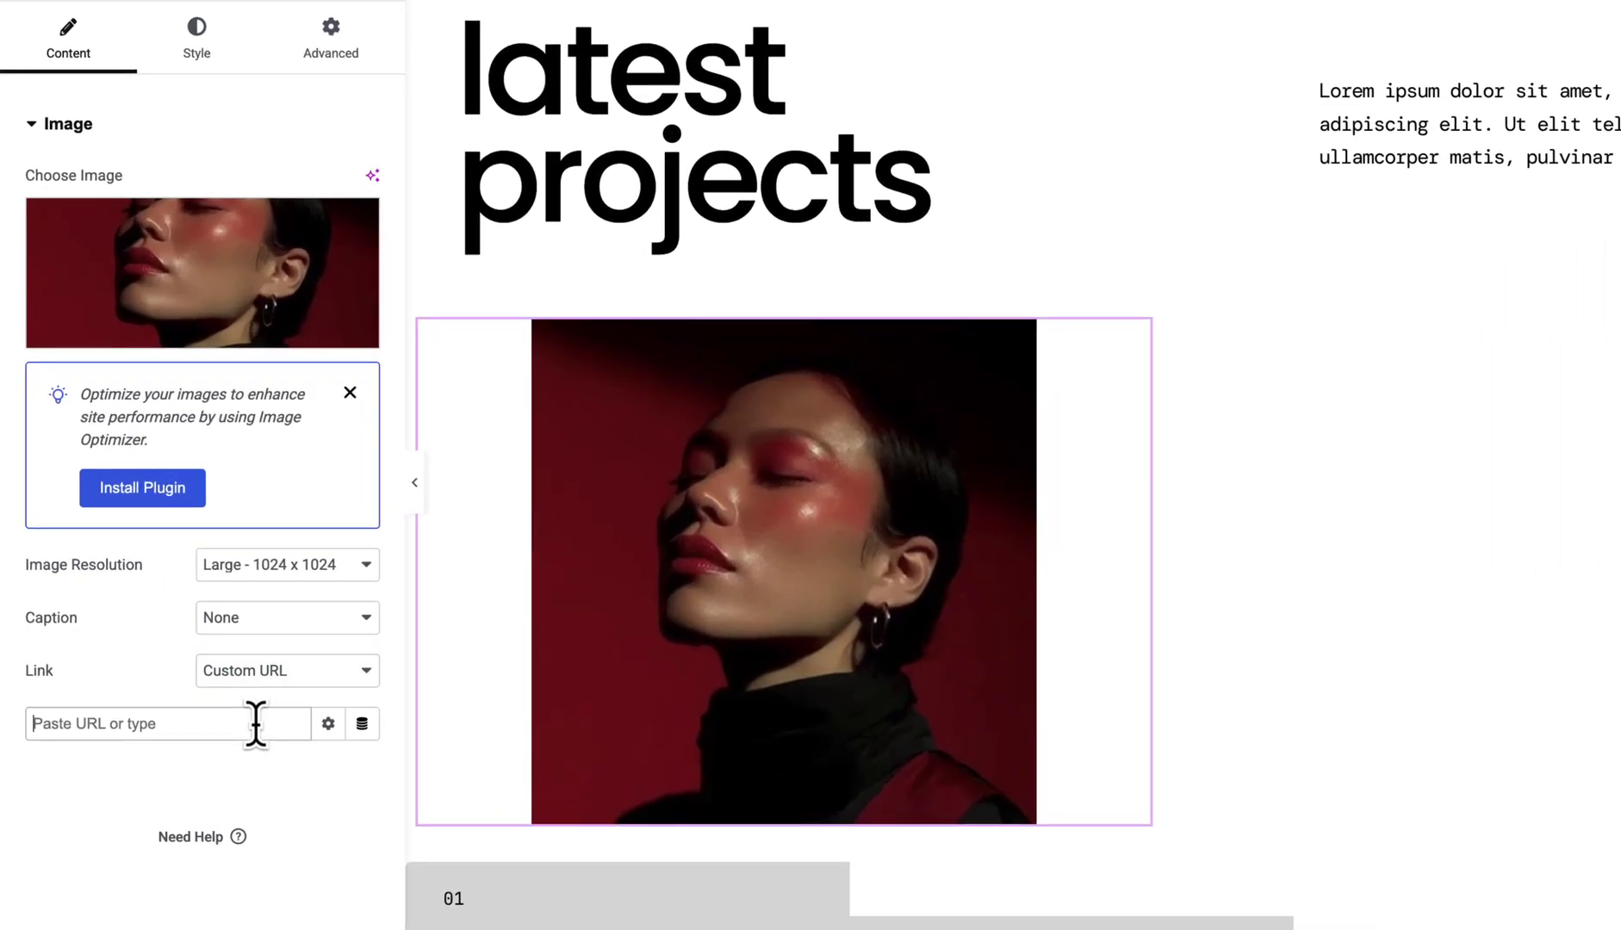
text(https://example.com)
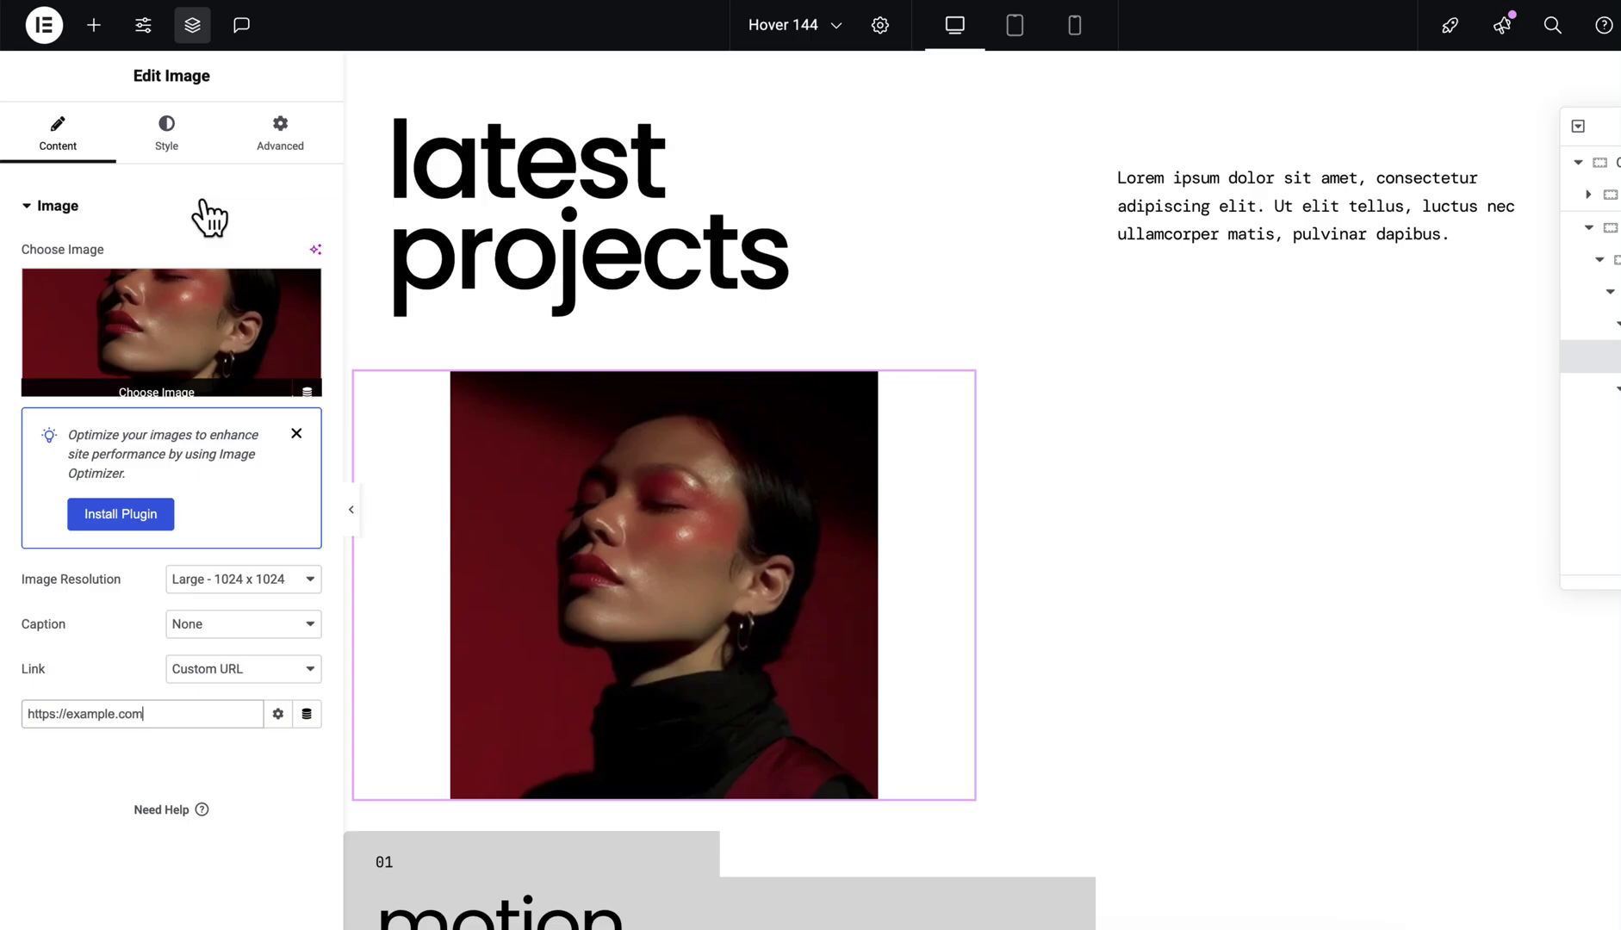
- Size the image 200×200px with Object Fit set to Cover
click(196, 39)
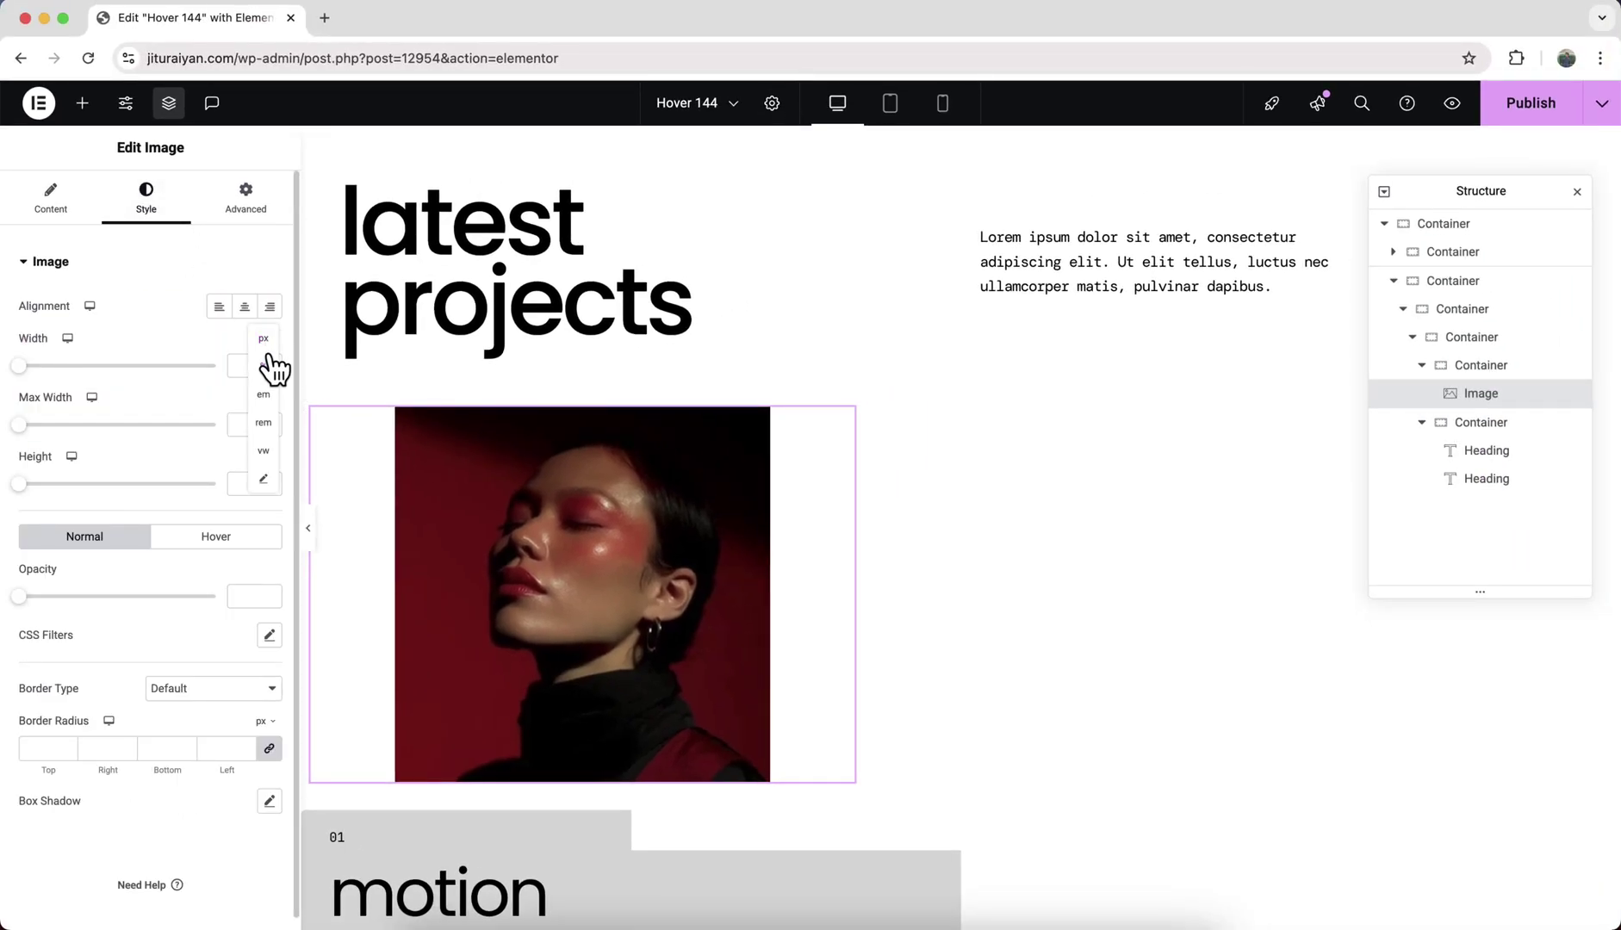
click(270, 353)
click(261, 366)
text(200)
click(246, 482)
text(200)
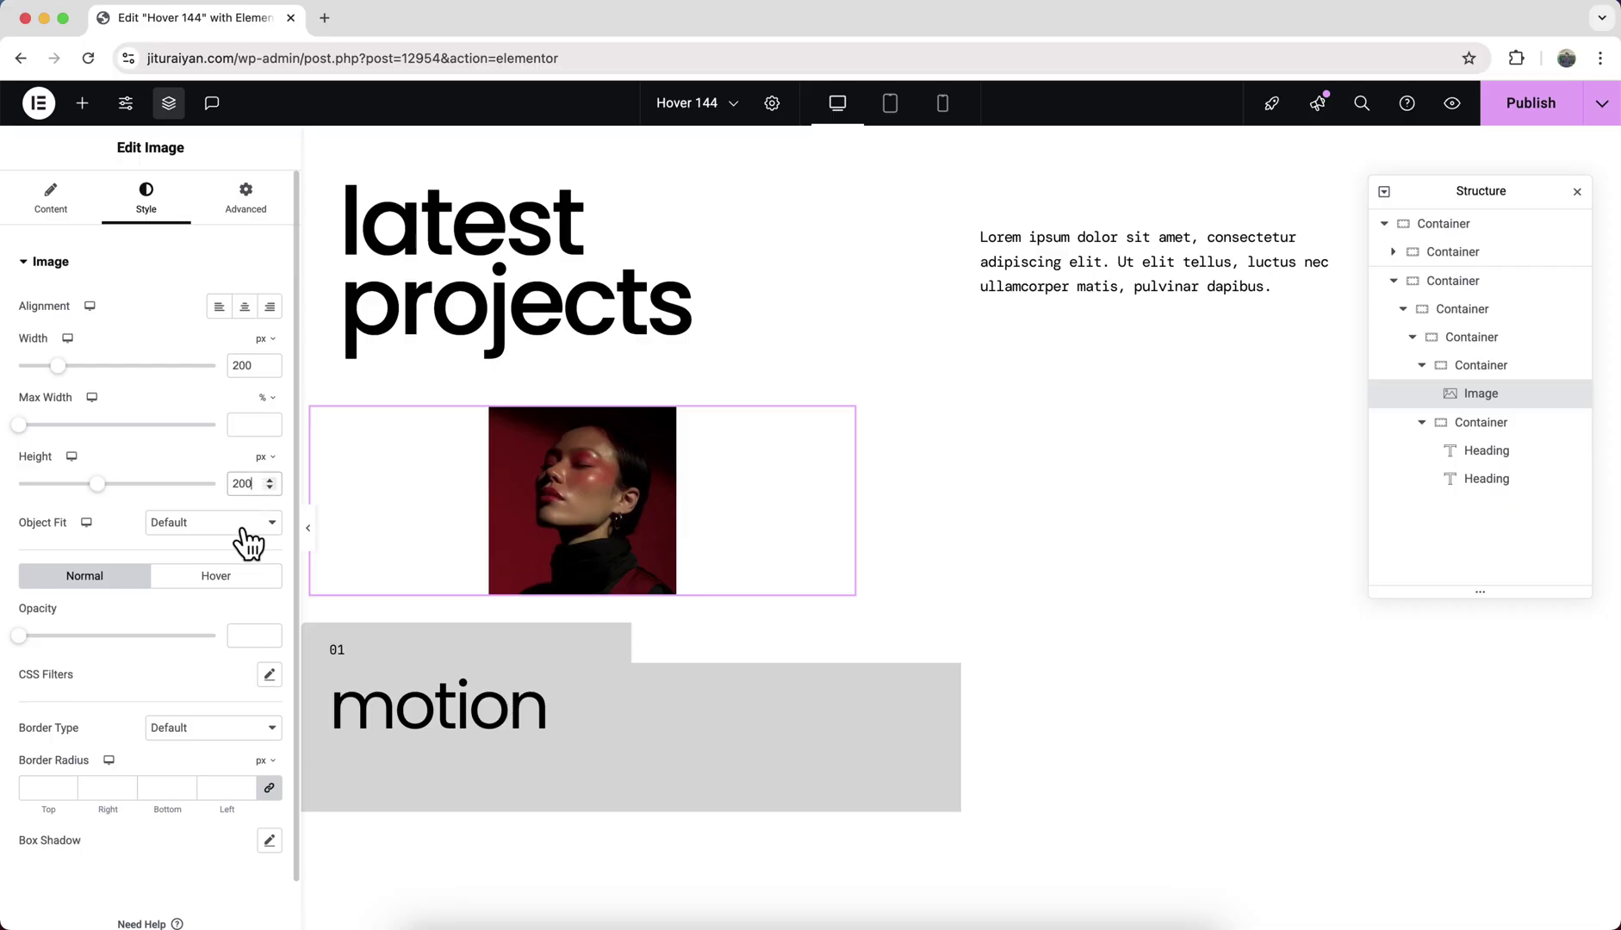
click(248, 525)
click(177, 564)
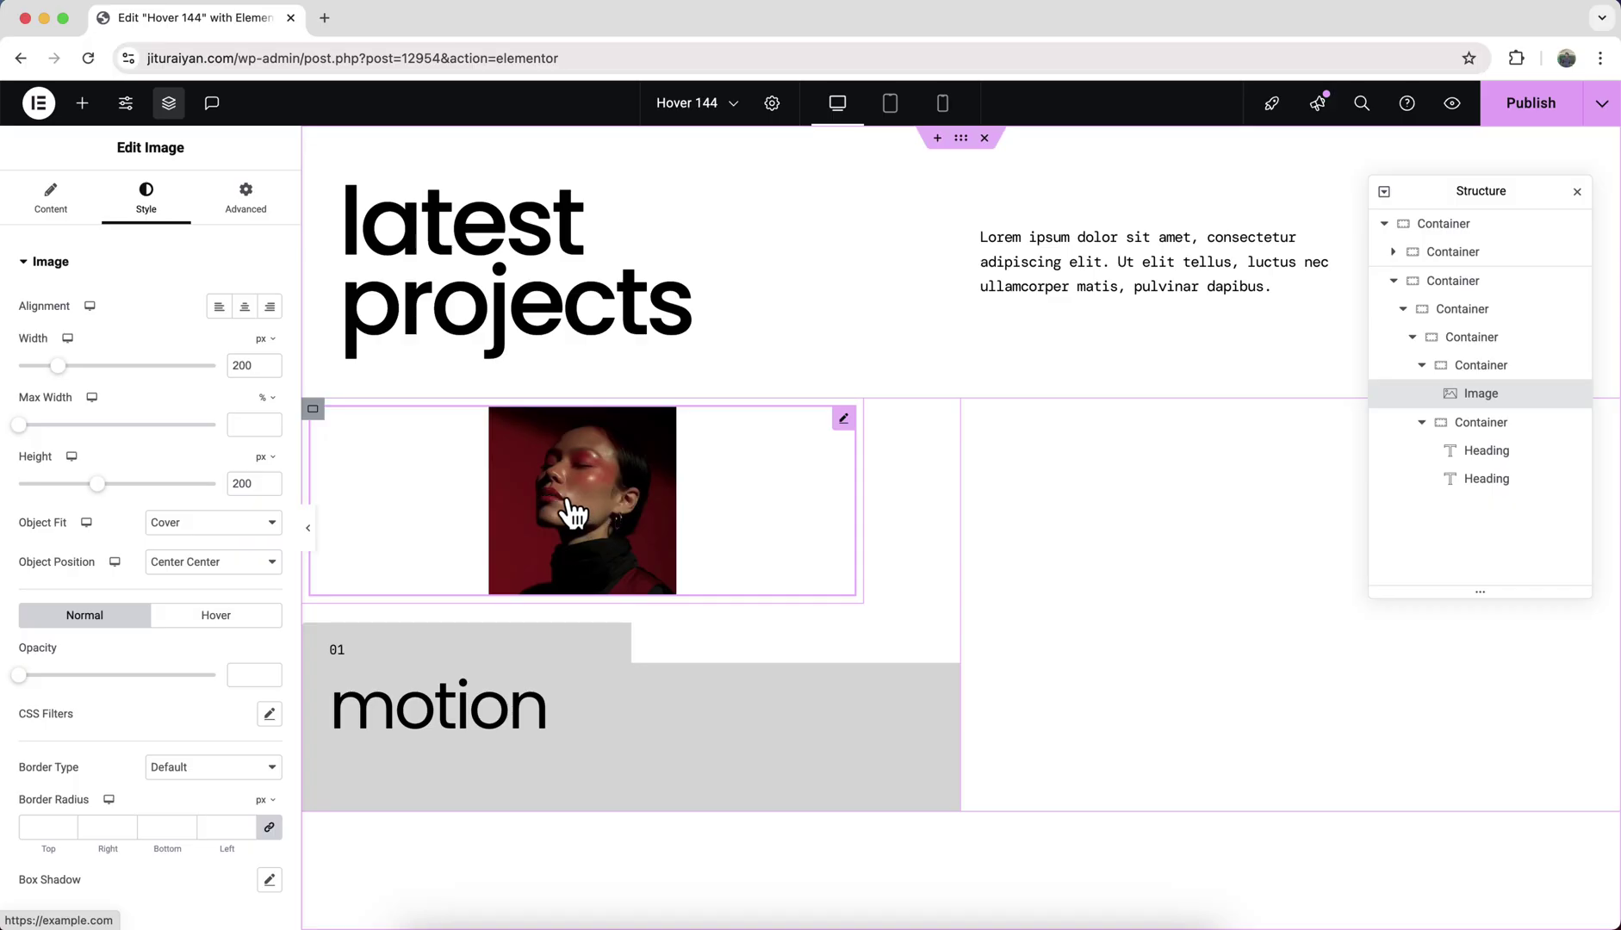
- Make the image absolutely positioned with a horizontal offset in percent
click(242, 200)
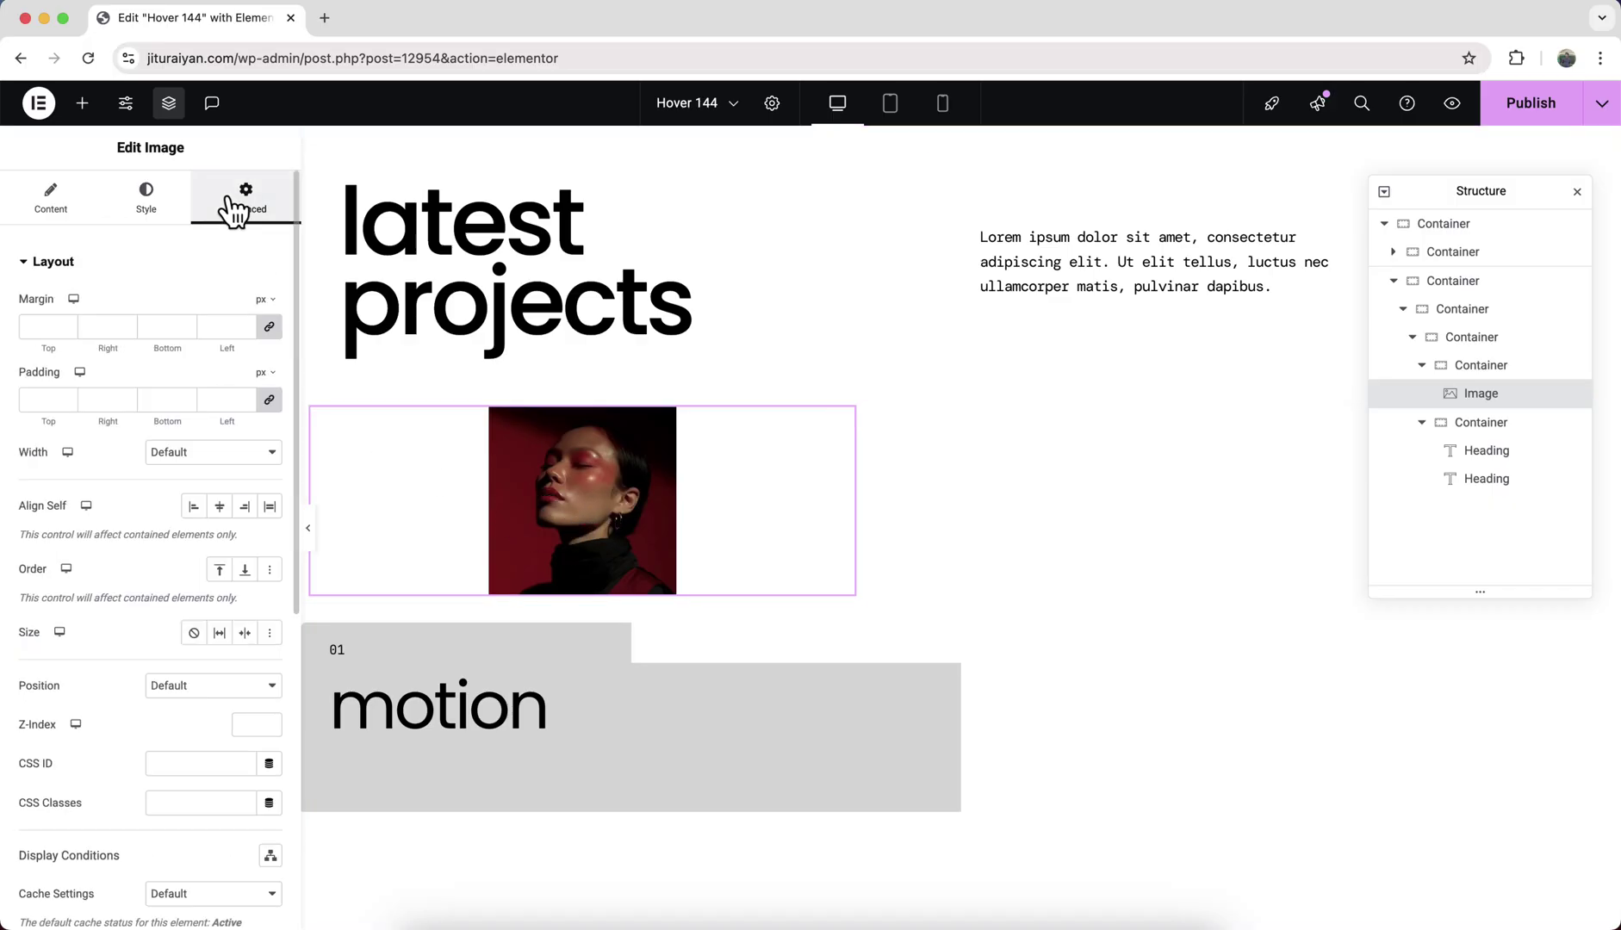
click(208, 687)
click(206, 708)
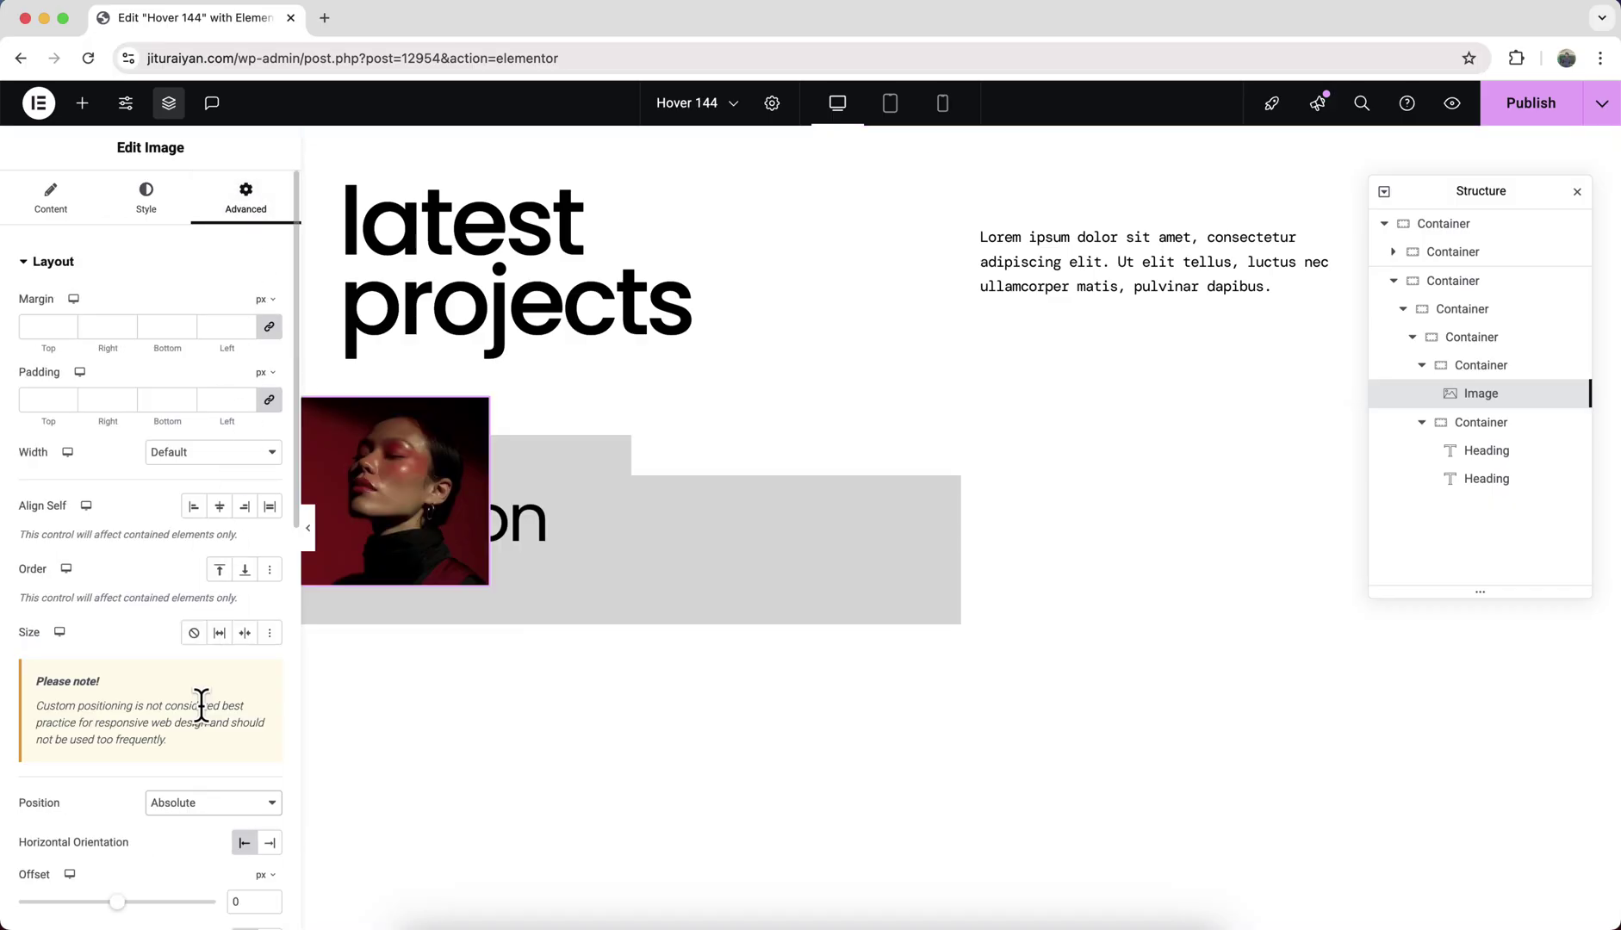
scroll(207, 715, down, 5)
click(267, 681)
click(267, 704)
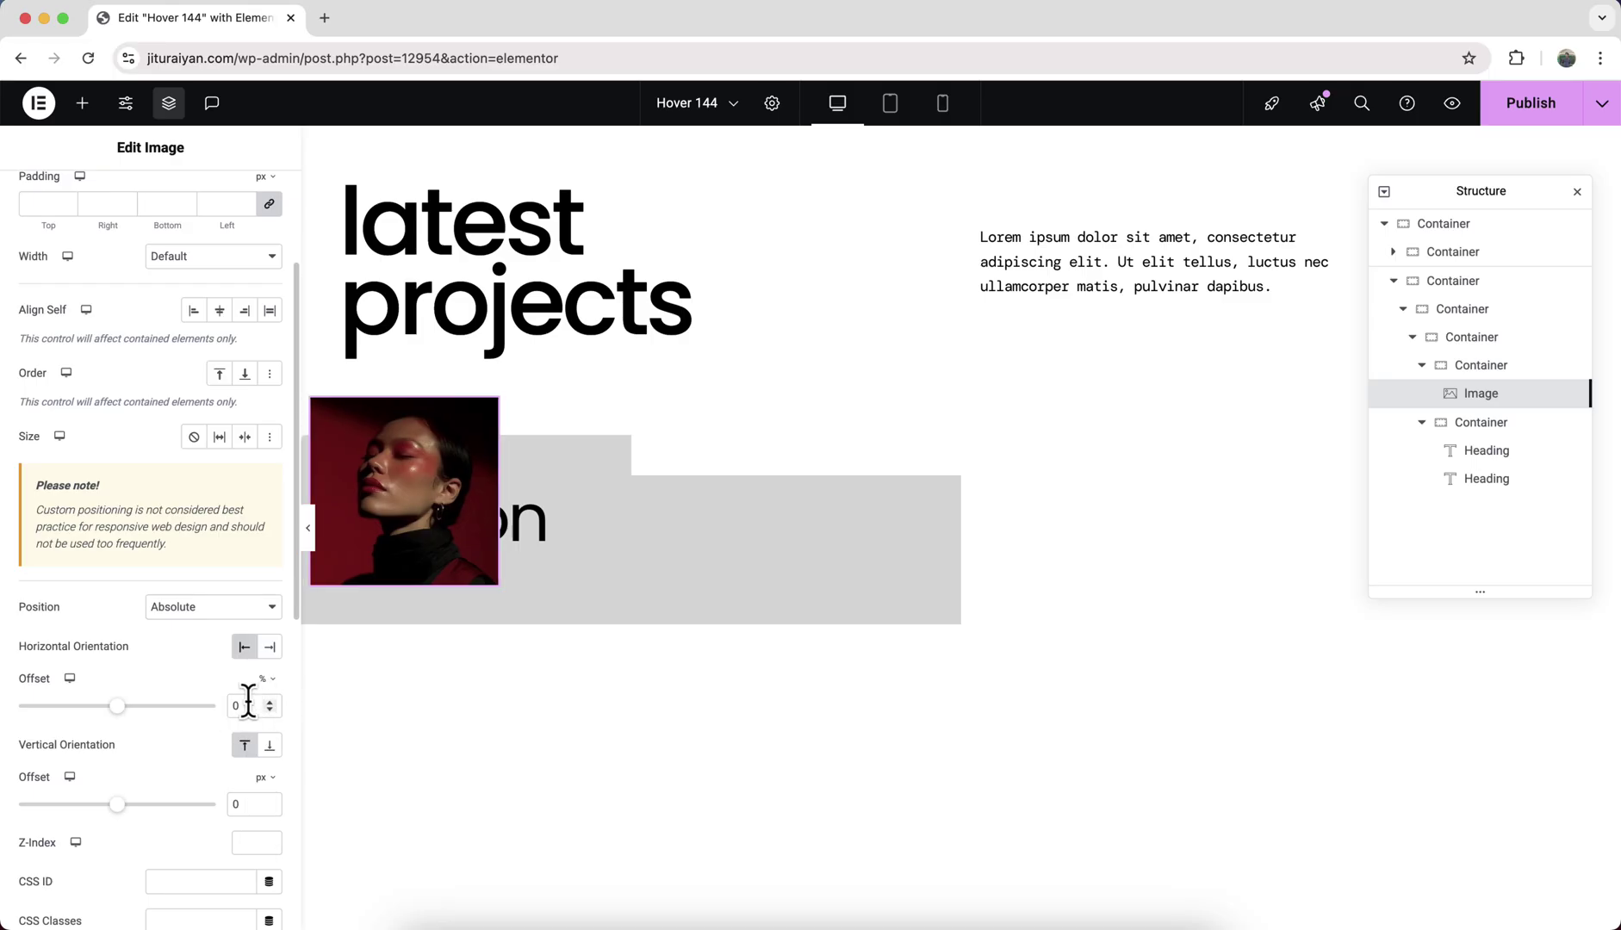
click(234, 706)
text(5)
scroll(163, 717, down, 5)
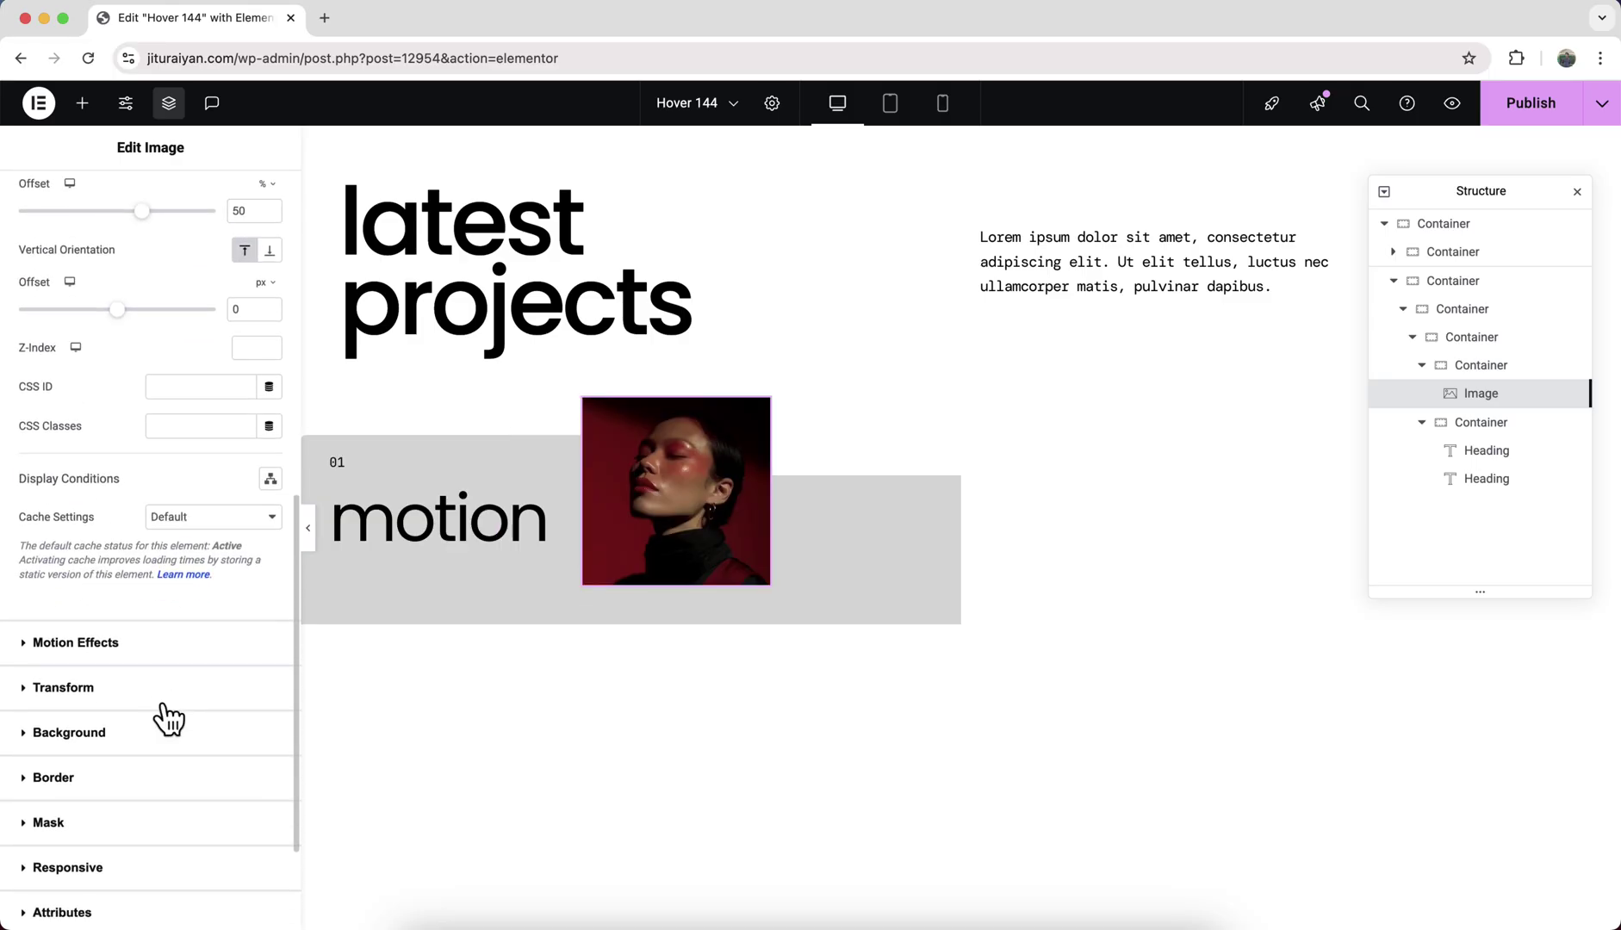
- Transform the image with Offset X -10% and Scale 0.3
click(161, 689)
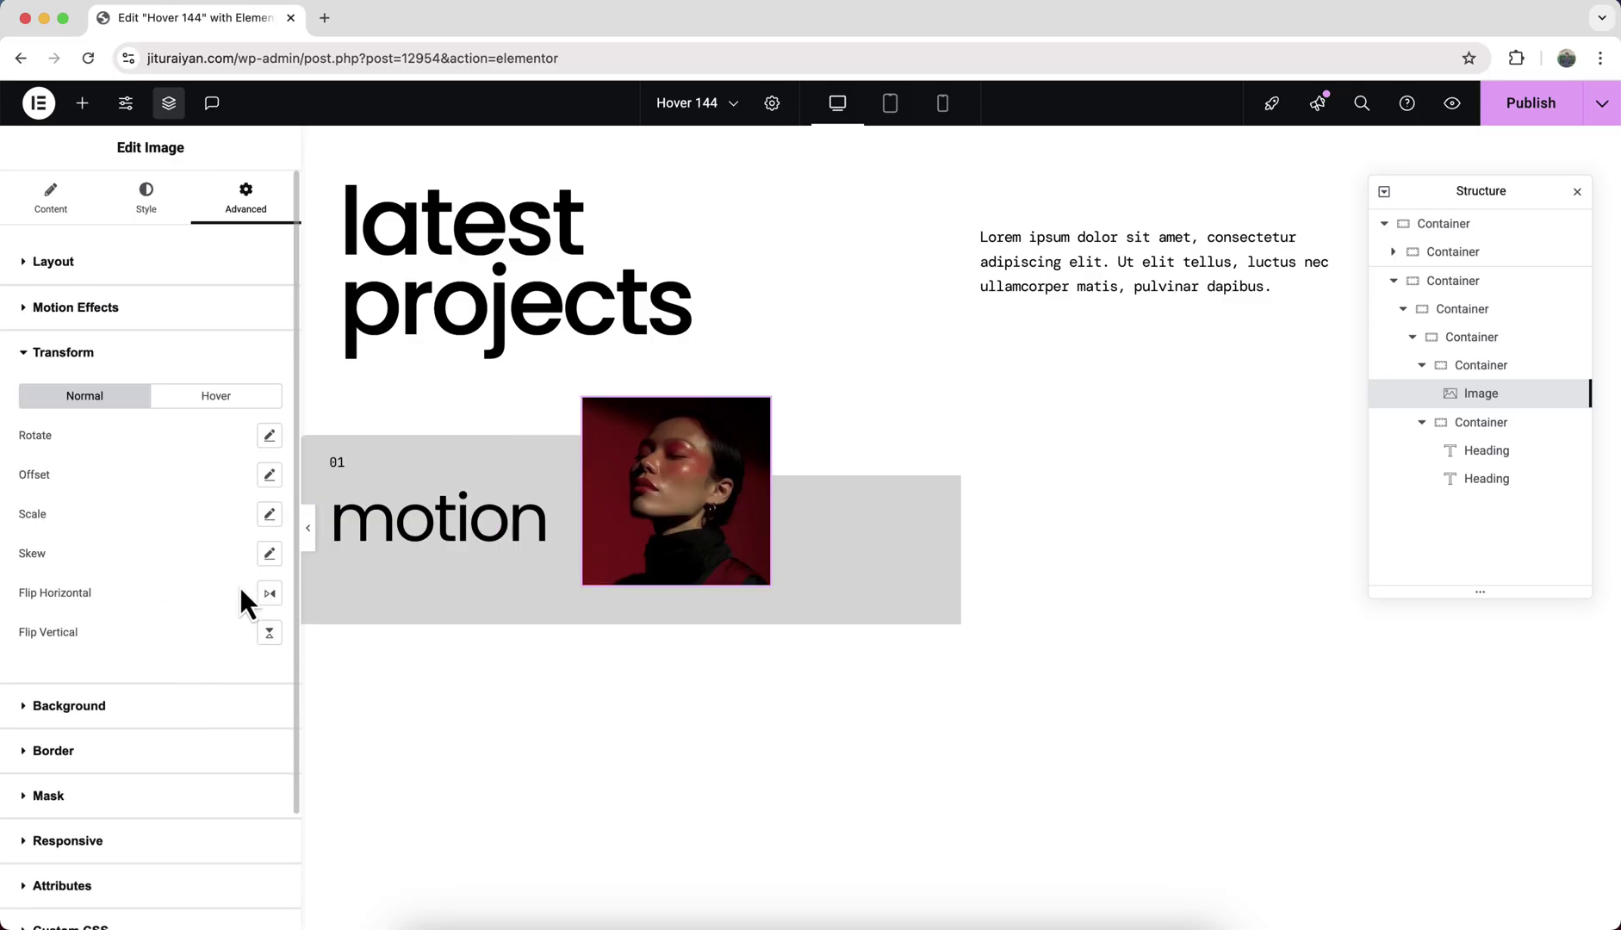
click(269, 475)
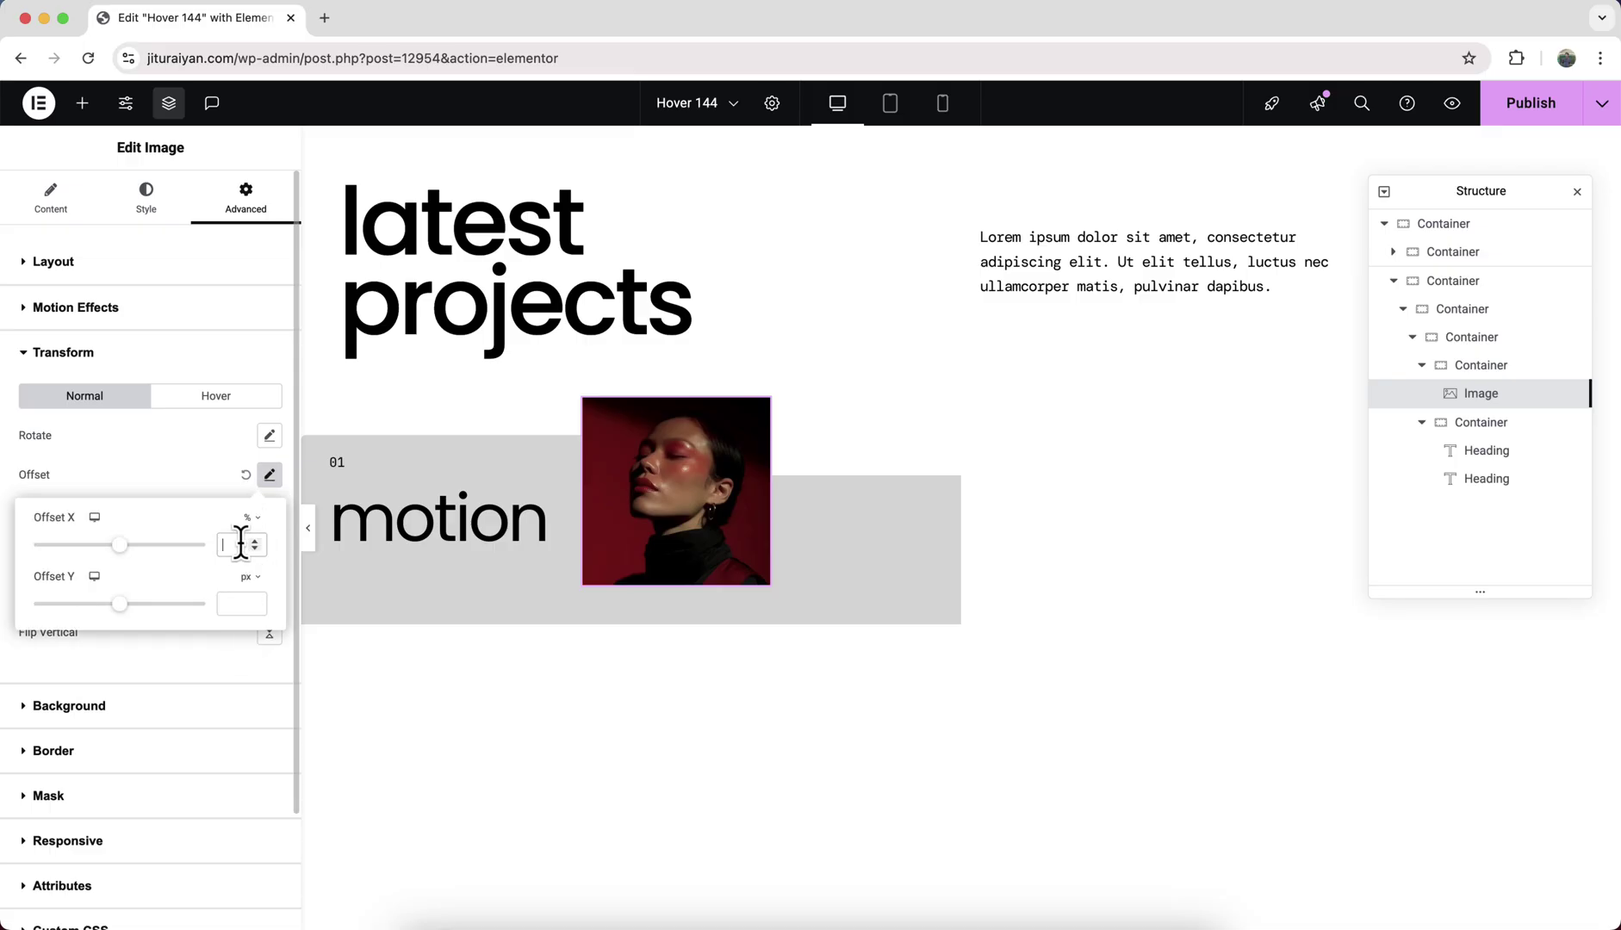
text(-10)
click(233, 491)
click(270, 514)
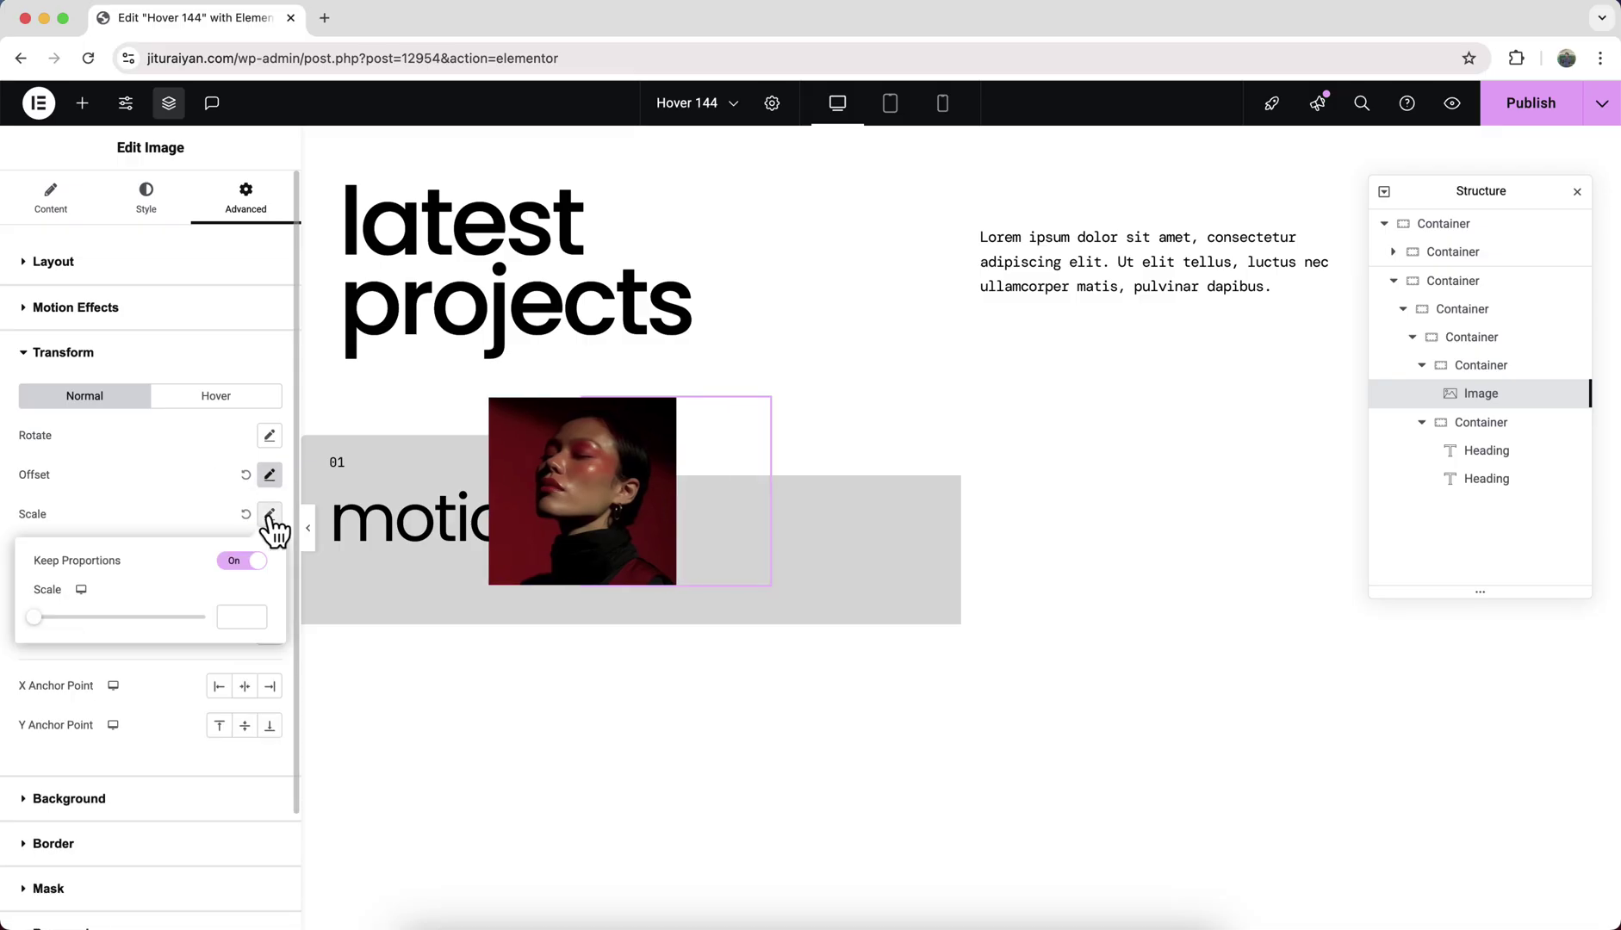
text(0.3)
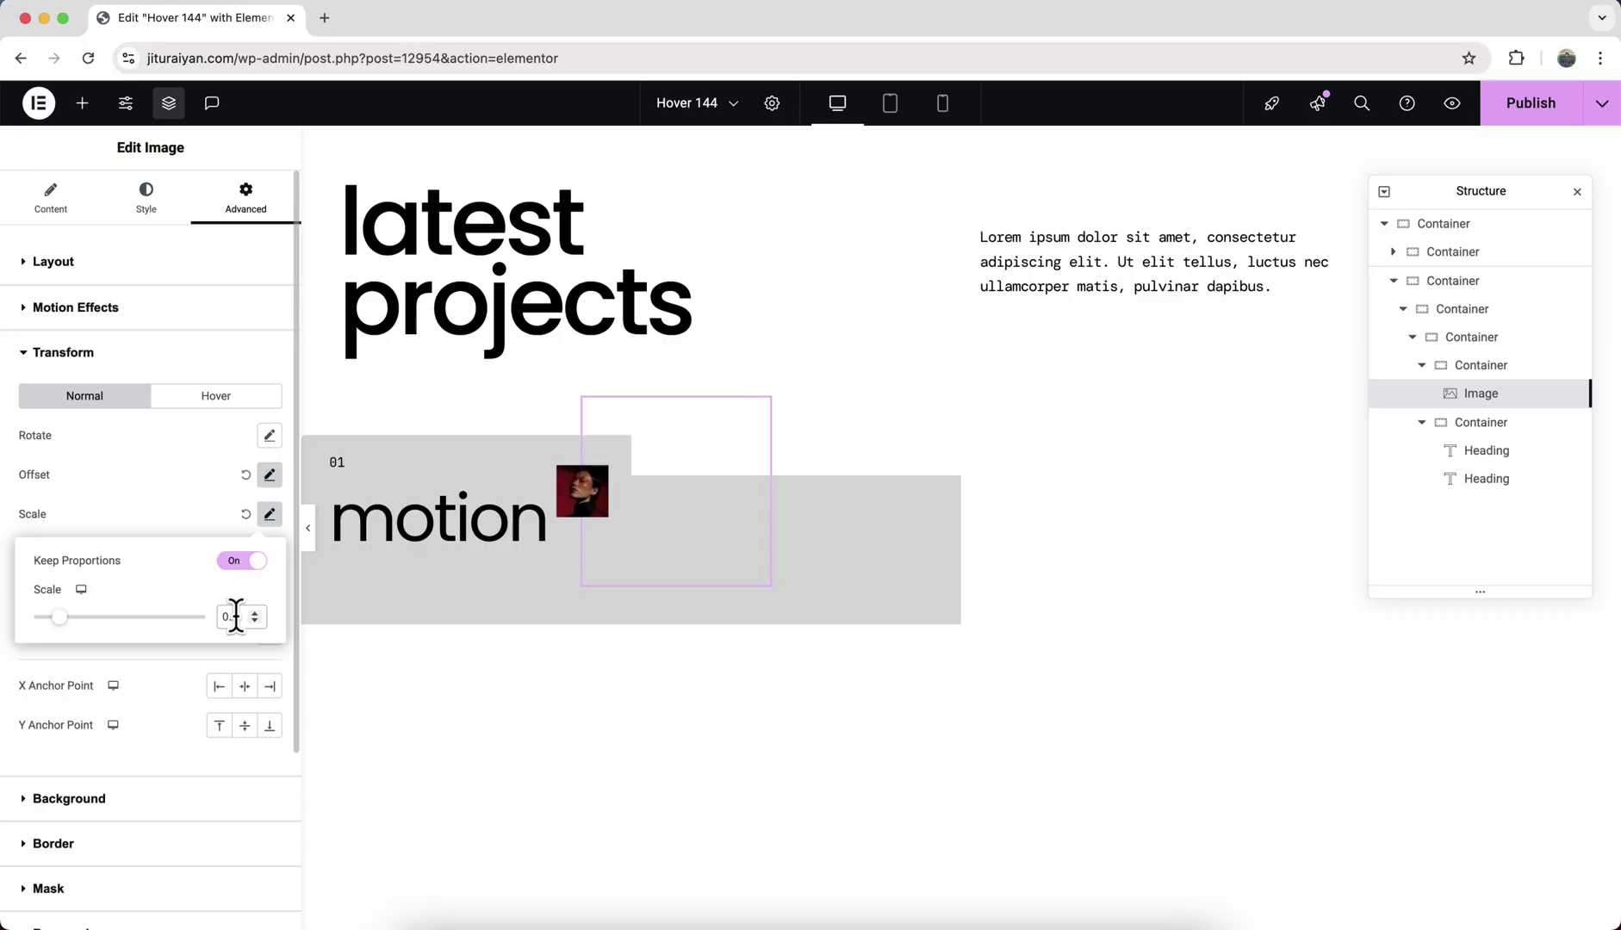
- Make the image's wrapper container absolutely positioned 50% from the top
click(1477, 370)
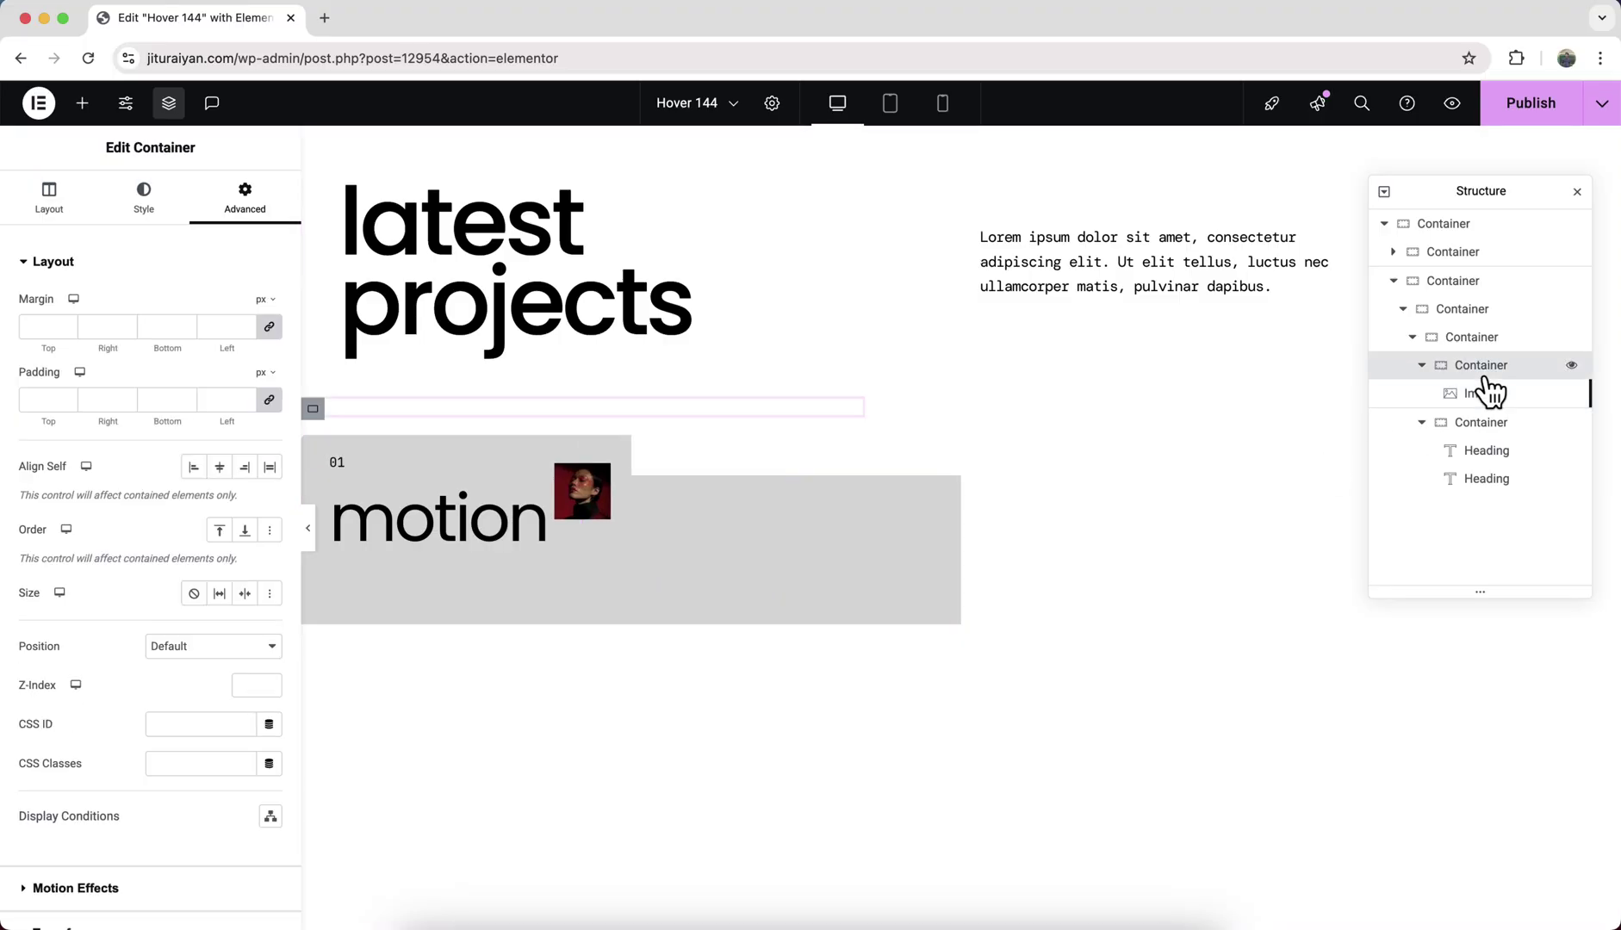
click(184, 664)
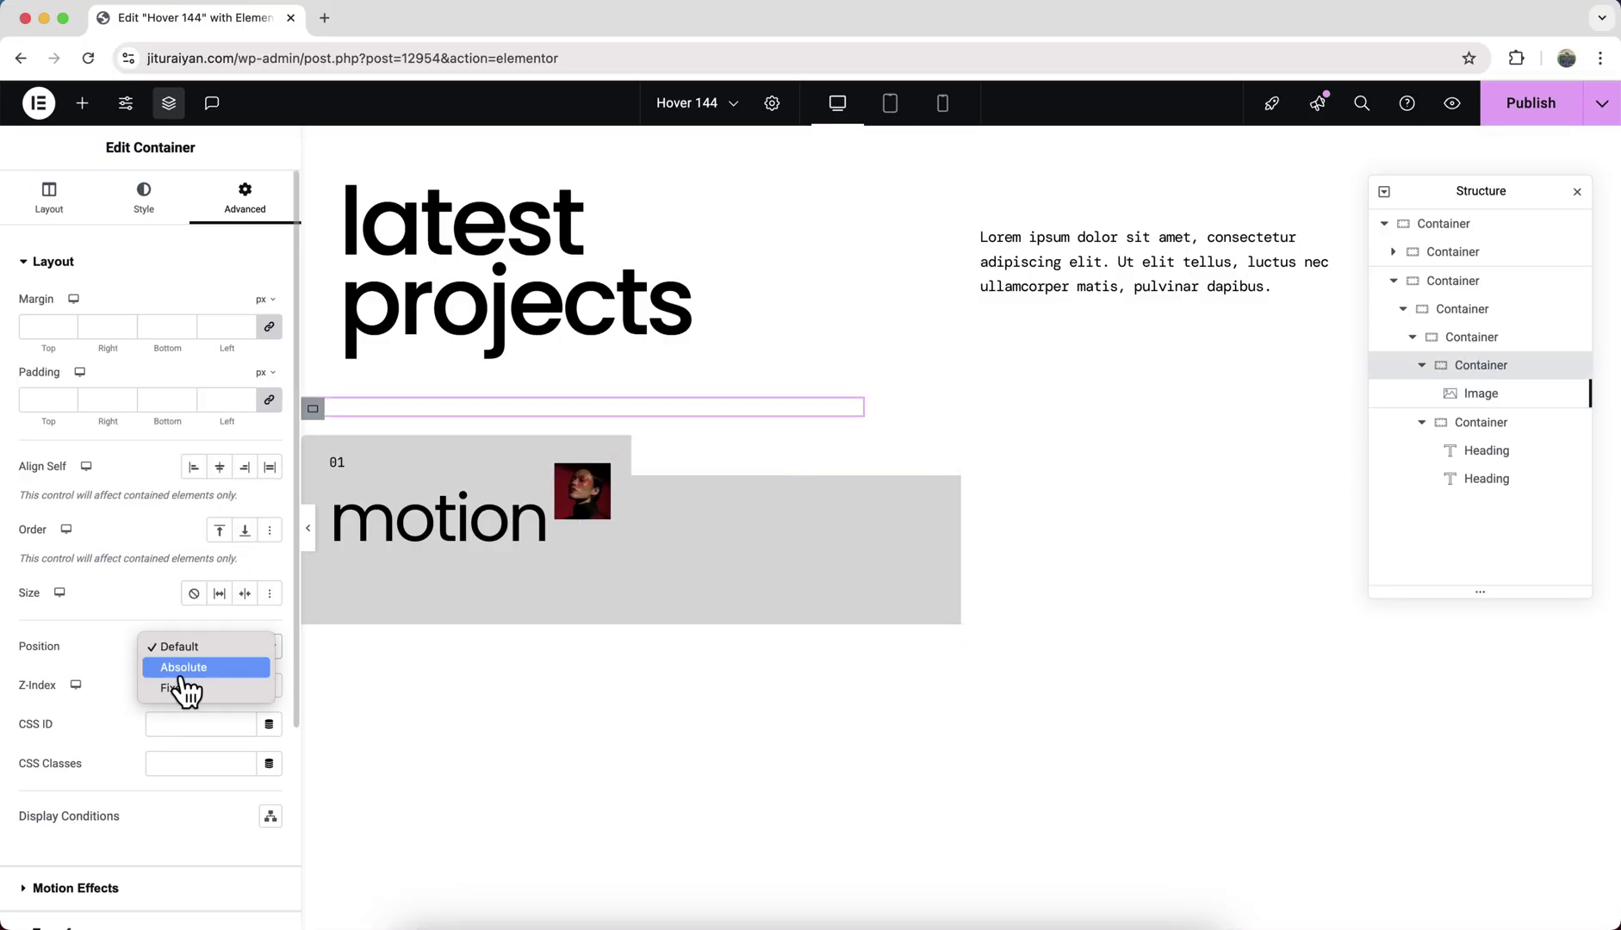
click(182, 668)
scroll(185, 848, down, 2)
click(264, 761)
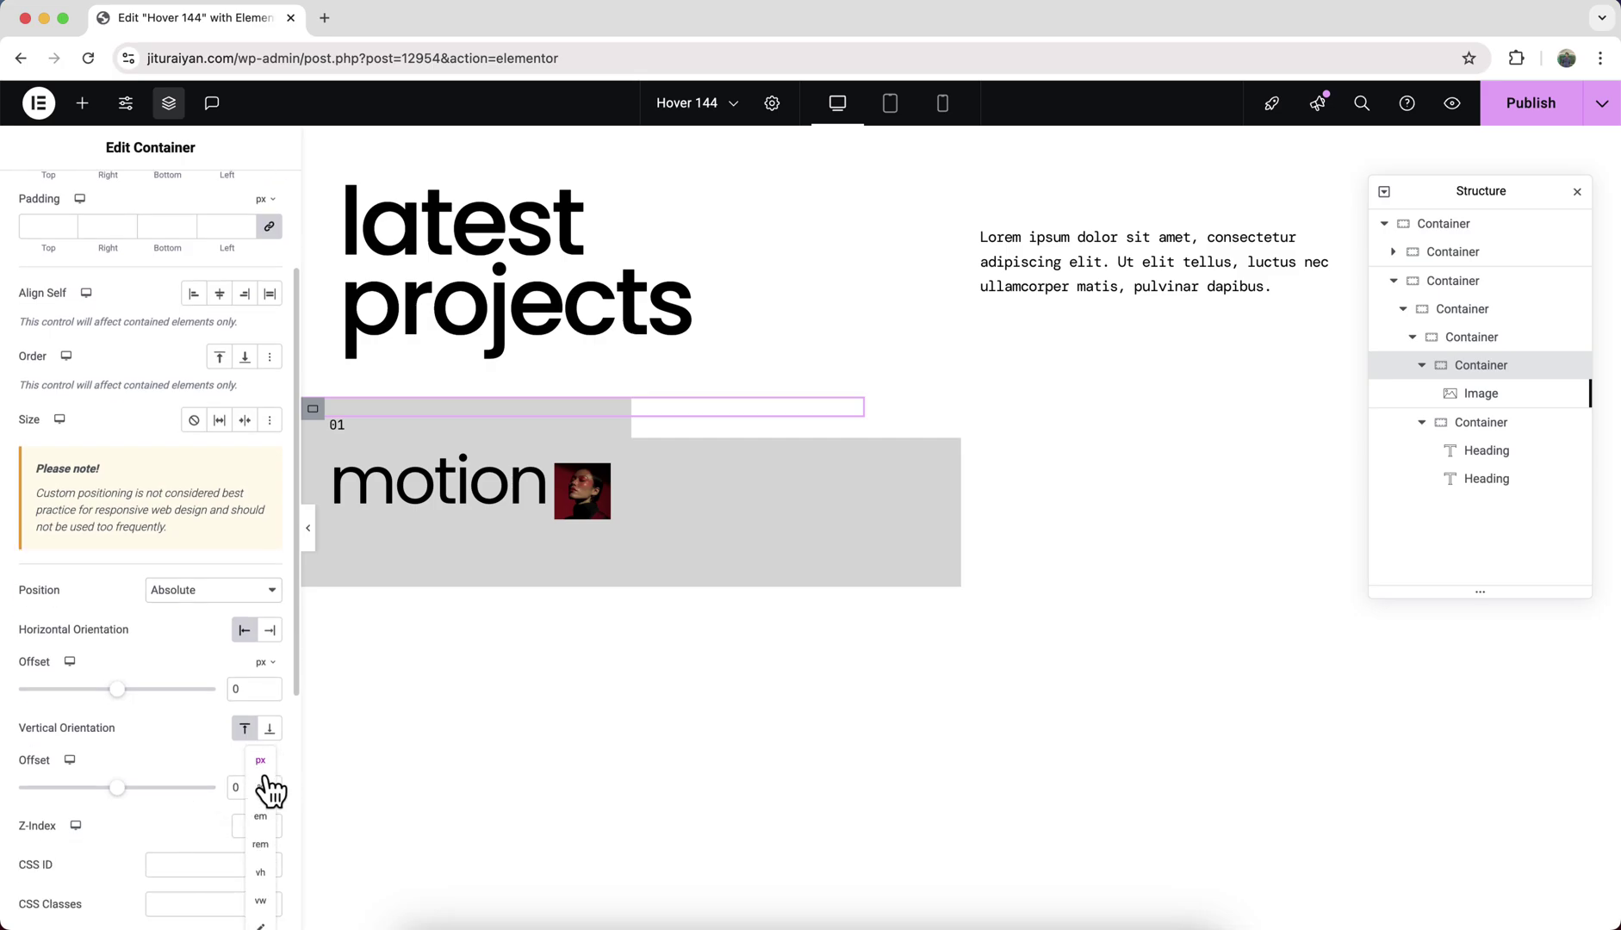
click(263, 779)
click(231, 785)
text(5)
scroll(216, 670, down, 8)
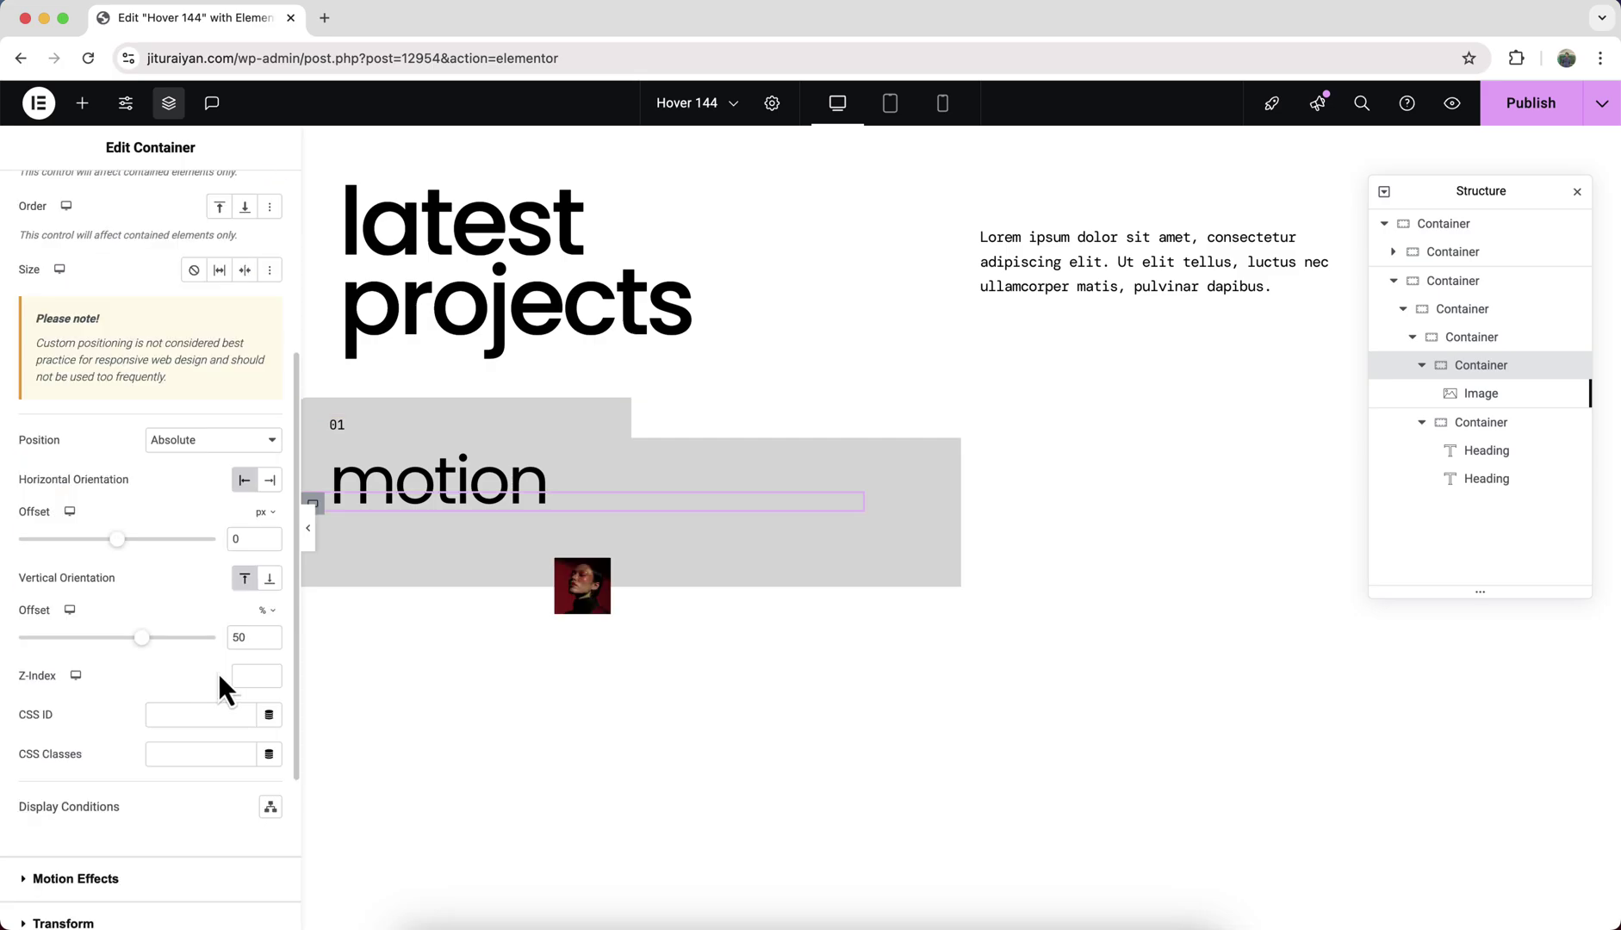
- Shift the wrapper container up with a transform Offset Y of -50%
click(185, 734)
click(270, 567)
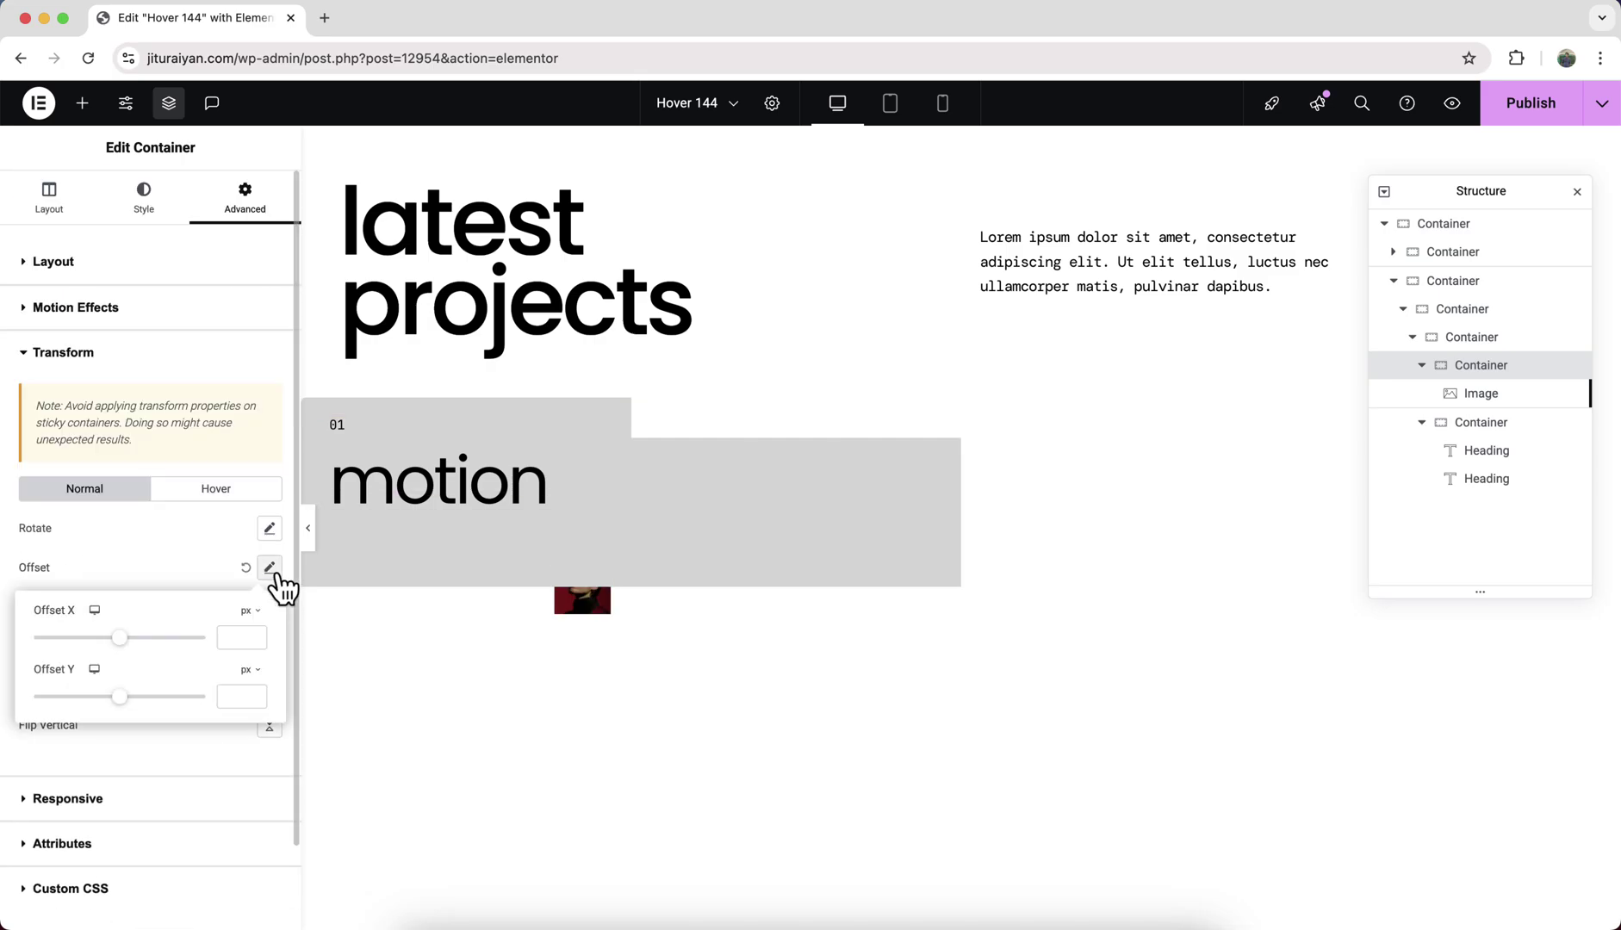
click(252, 689)
click(241, 696)
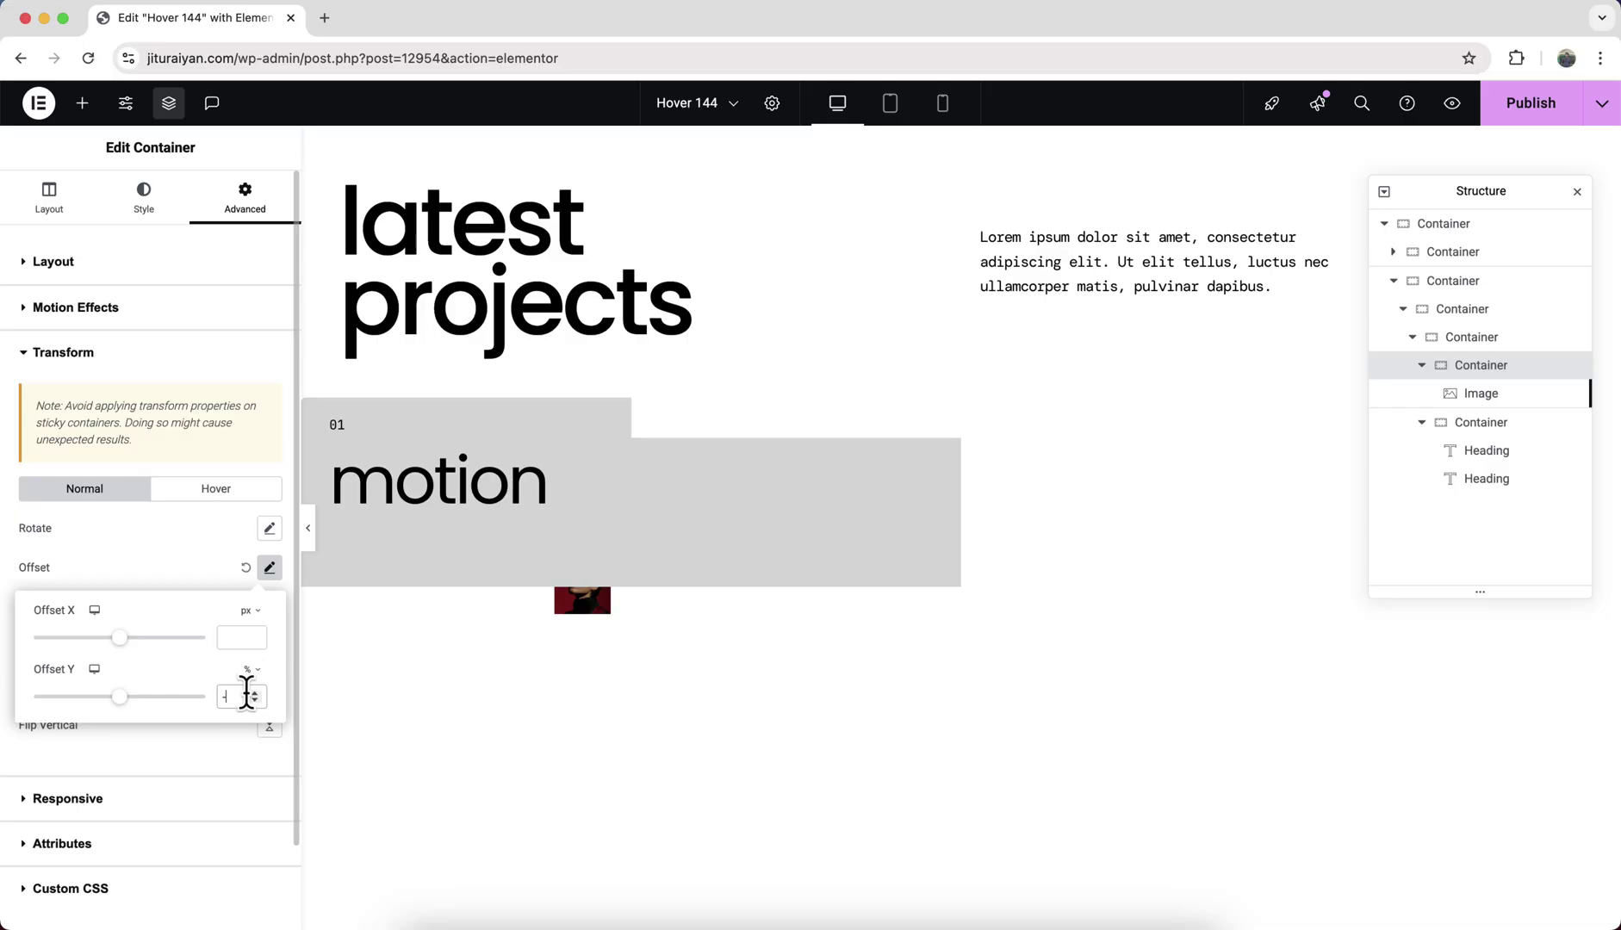
text(-50)
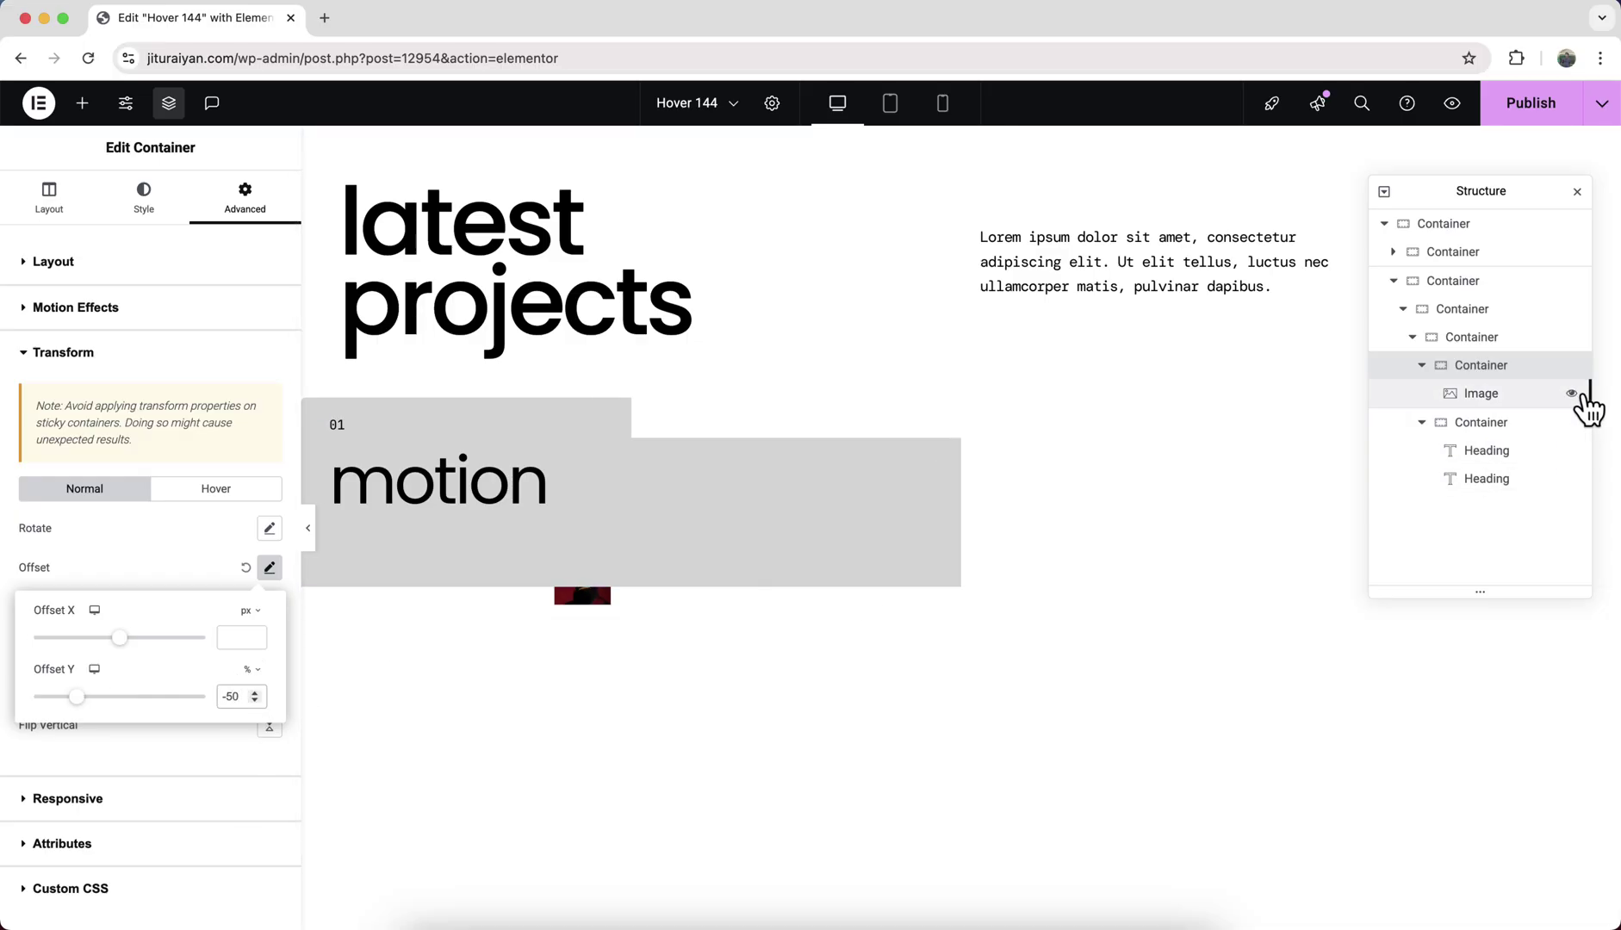
right_click(1513, 396)
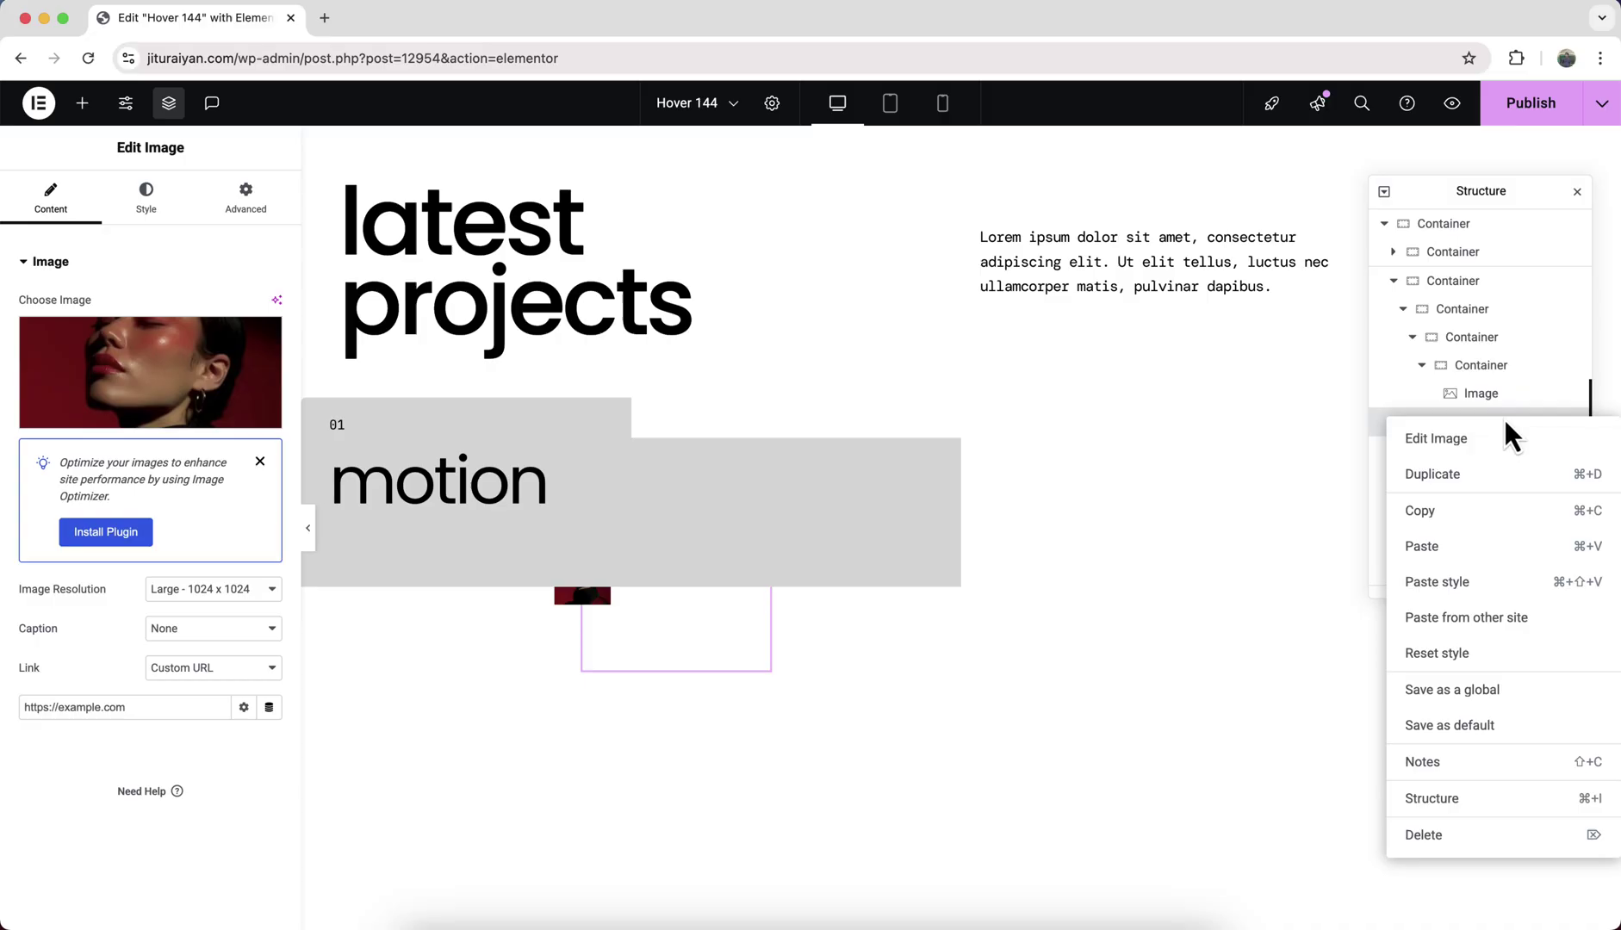
- Duplicate the image and give the card container -58 bottom margin and class mdw-hover-effect-144-card
click(1503, 443)
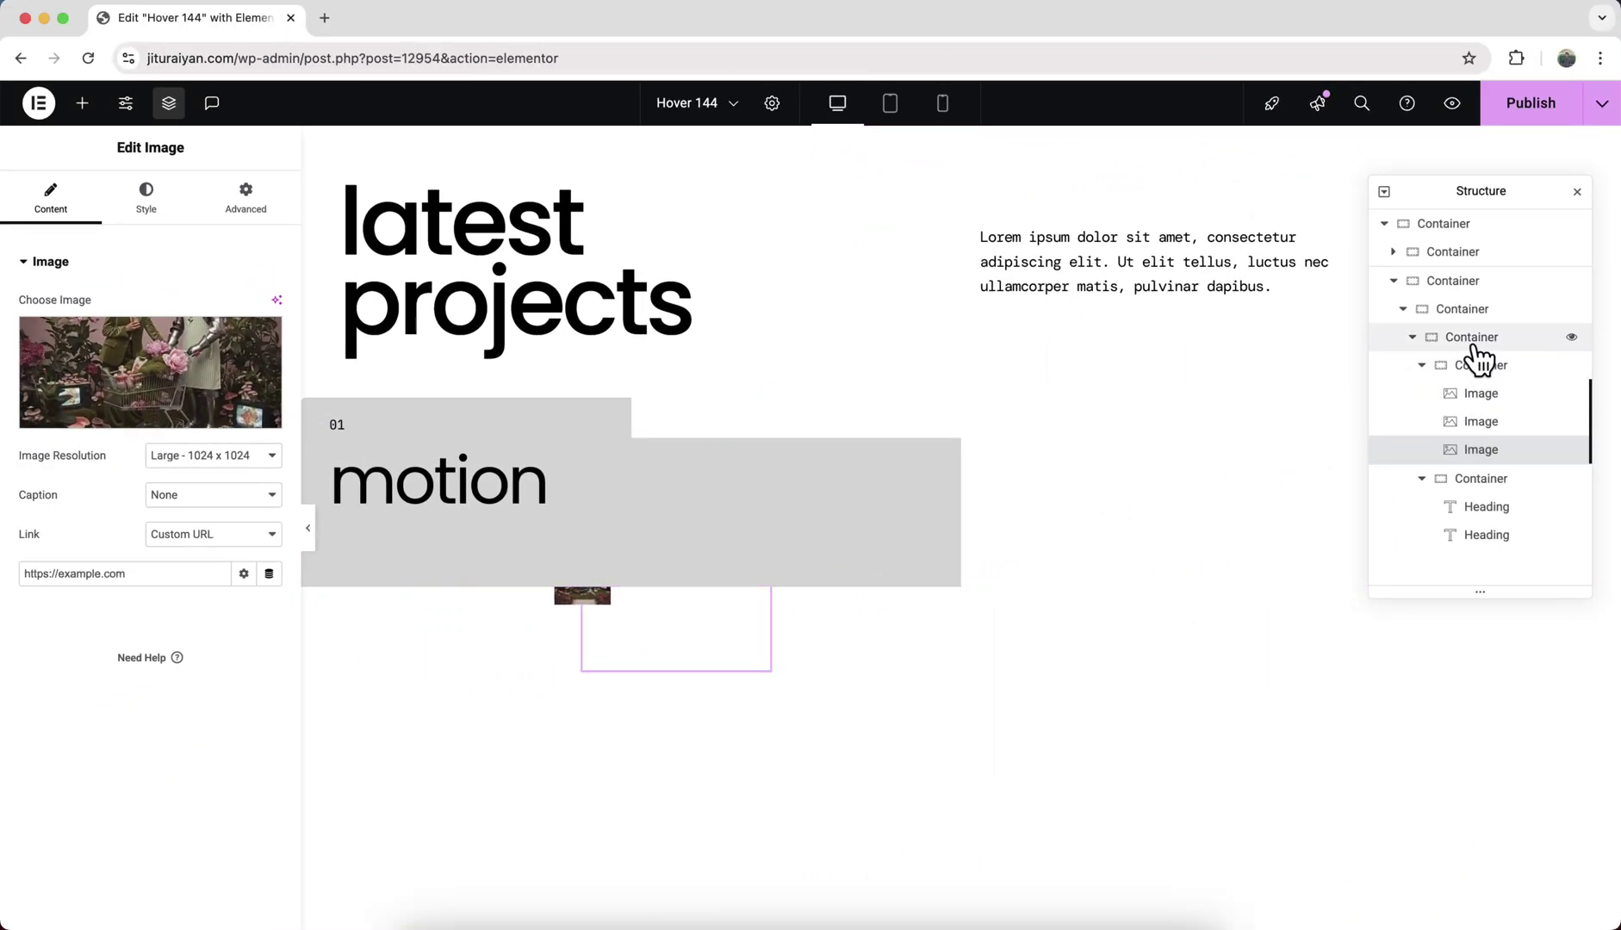
click(1474, 343)
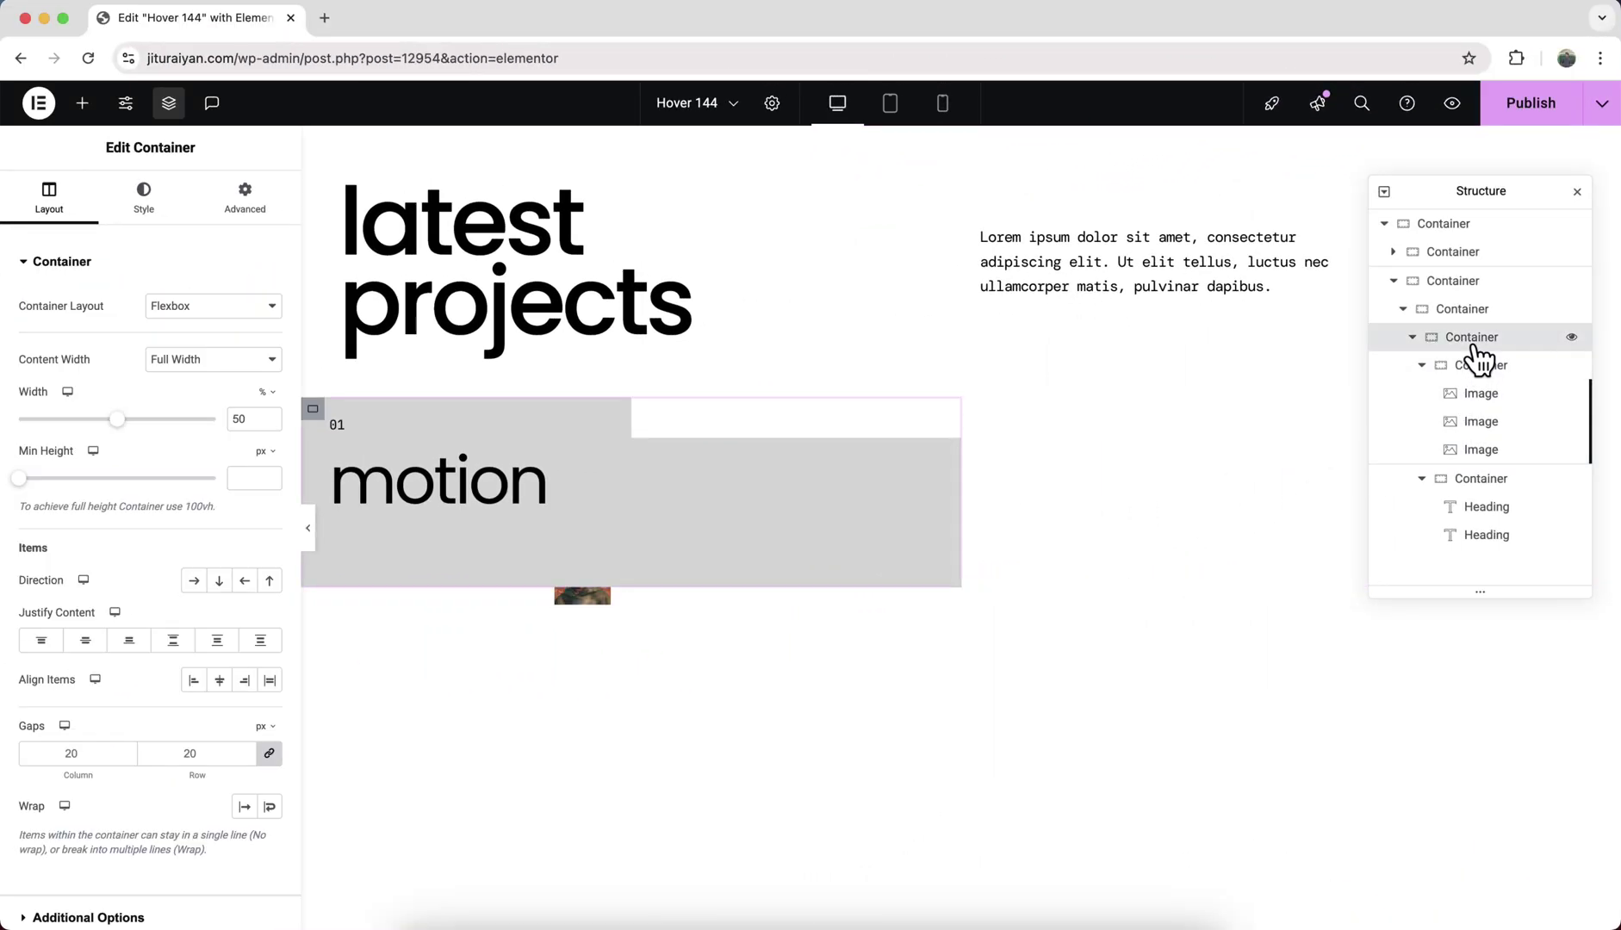
click(237, 222)
click(160, 327)
text(-58)
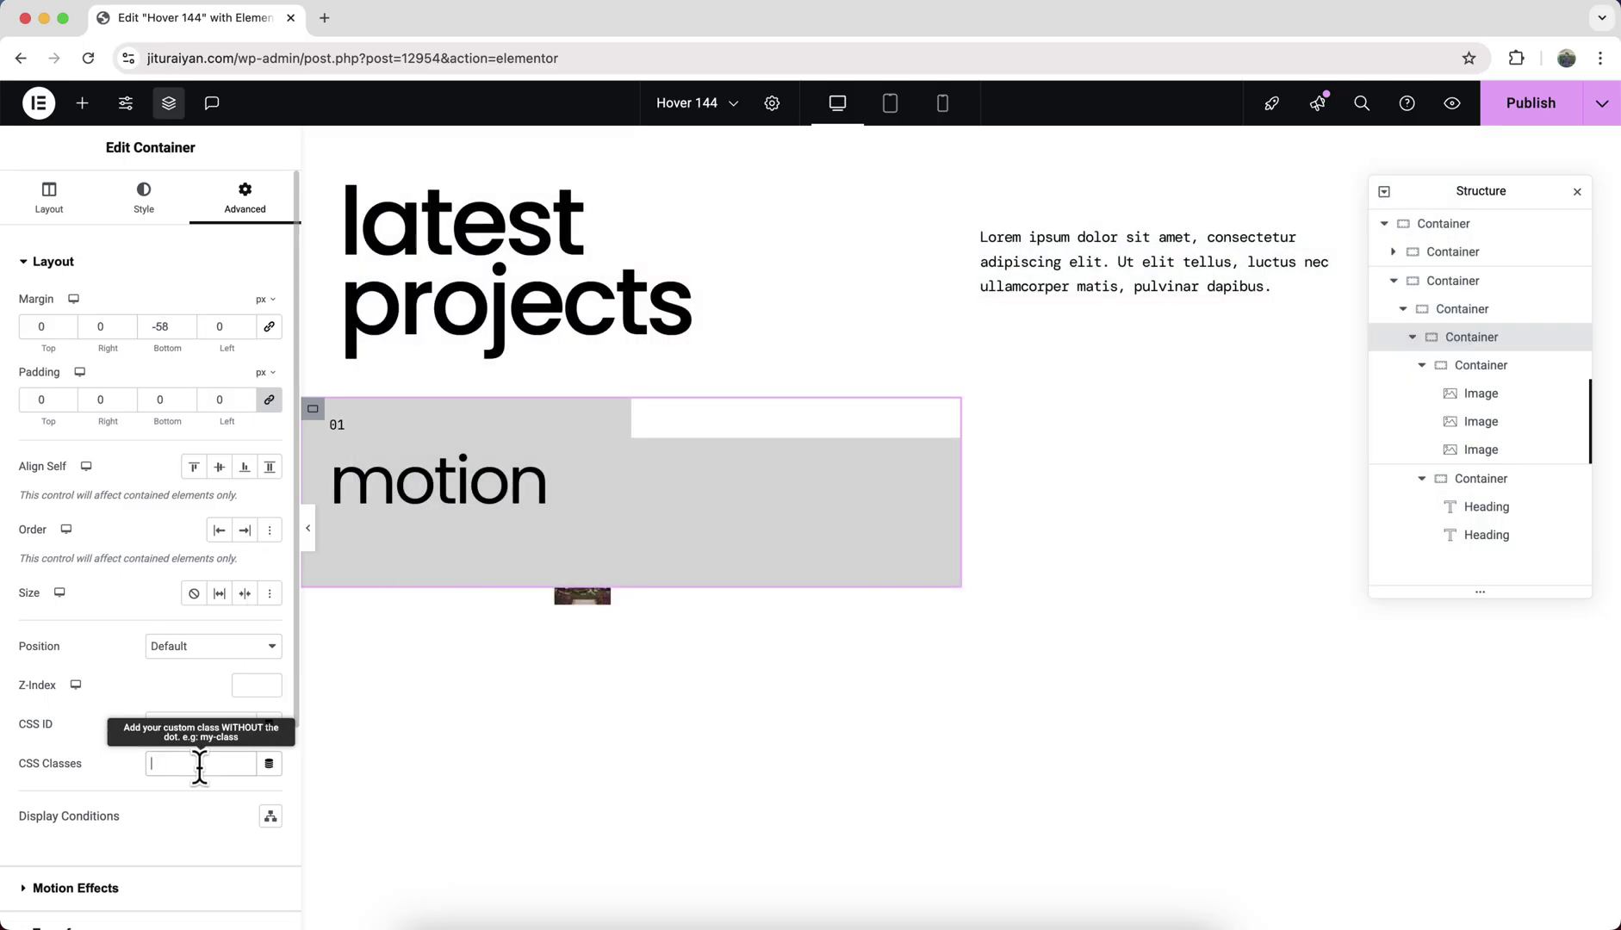
text(hover-effect-144-card)
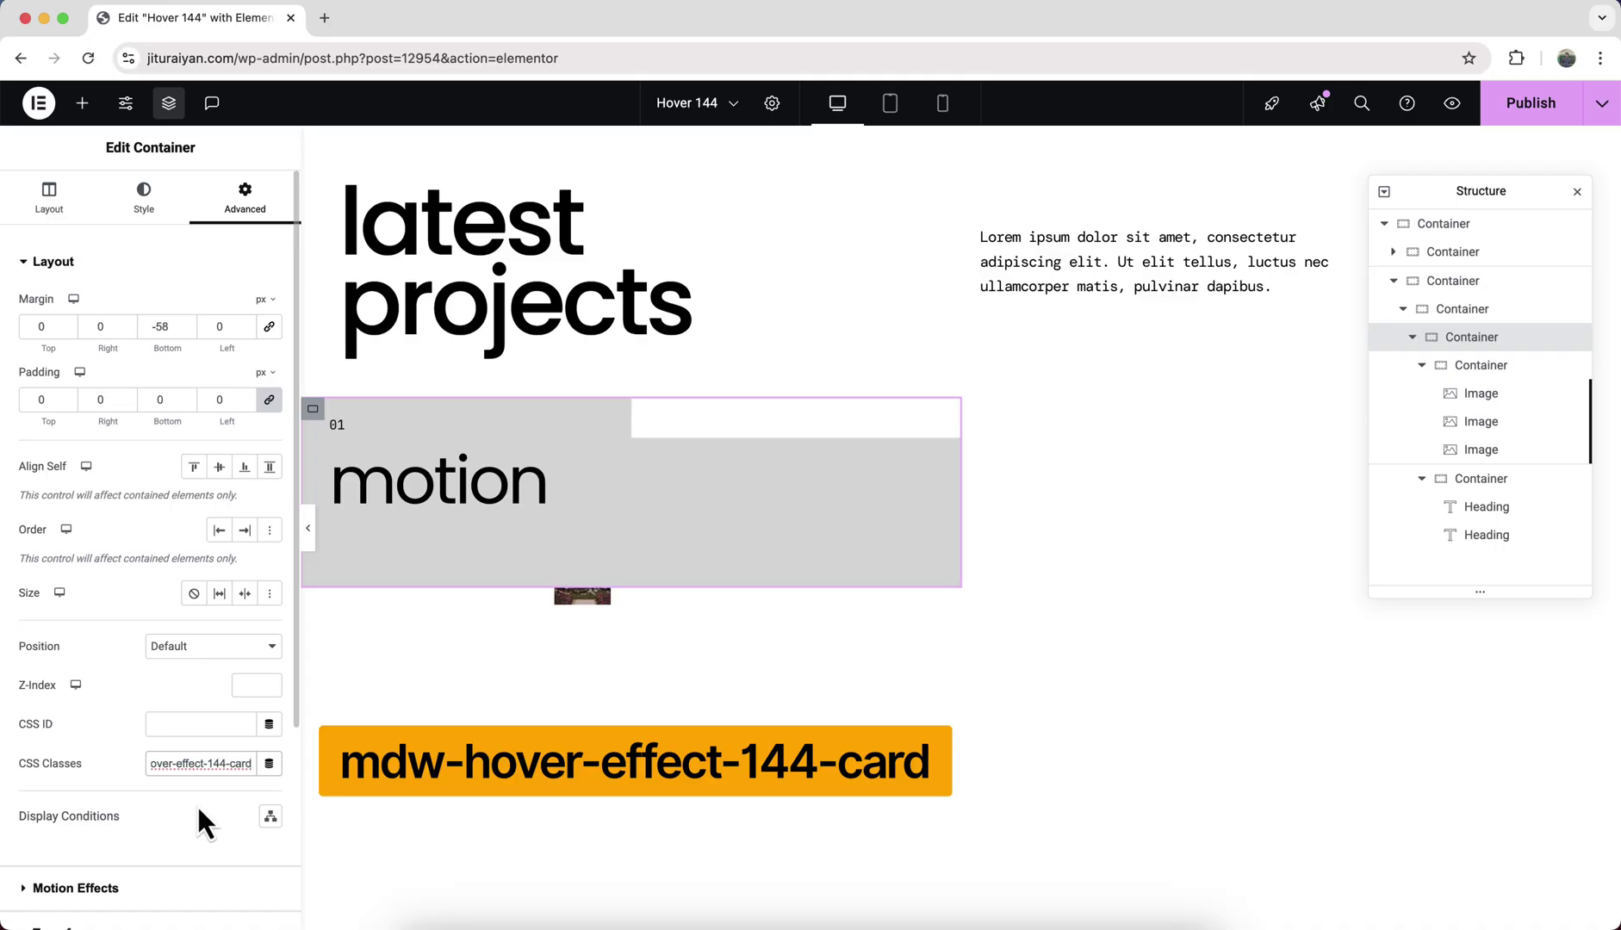
- Give the text container the CSS class mdw-hover-effect-144-text
click(1523, 480)
click(245, 763)
key(super+v)
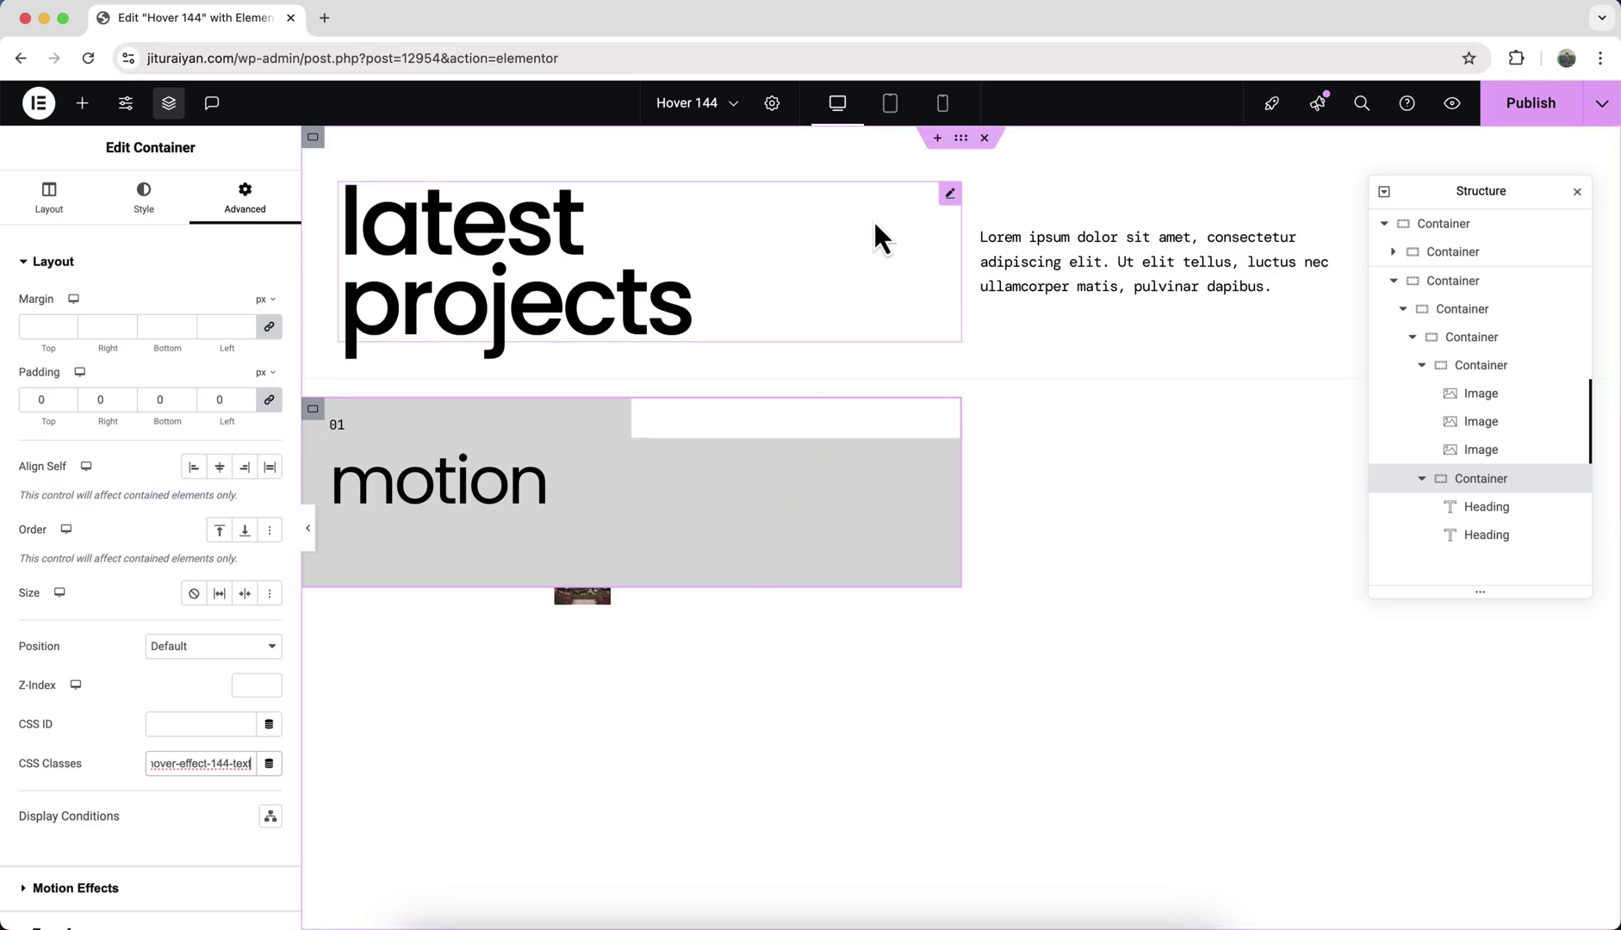
- On tablet, make the project card 100% wide and stack the cards in a column
click(890, 102)
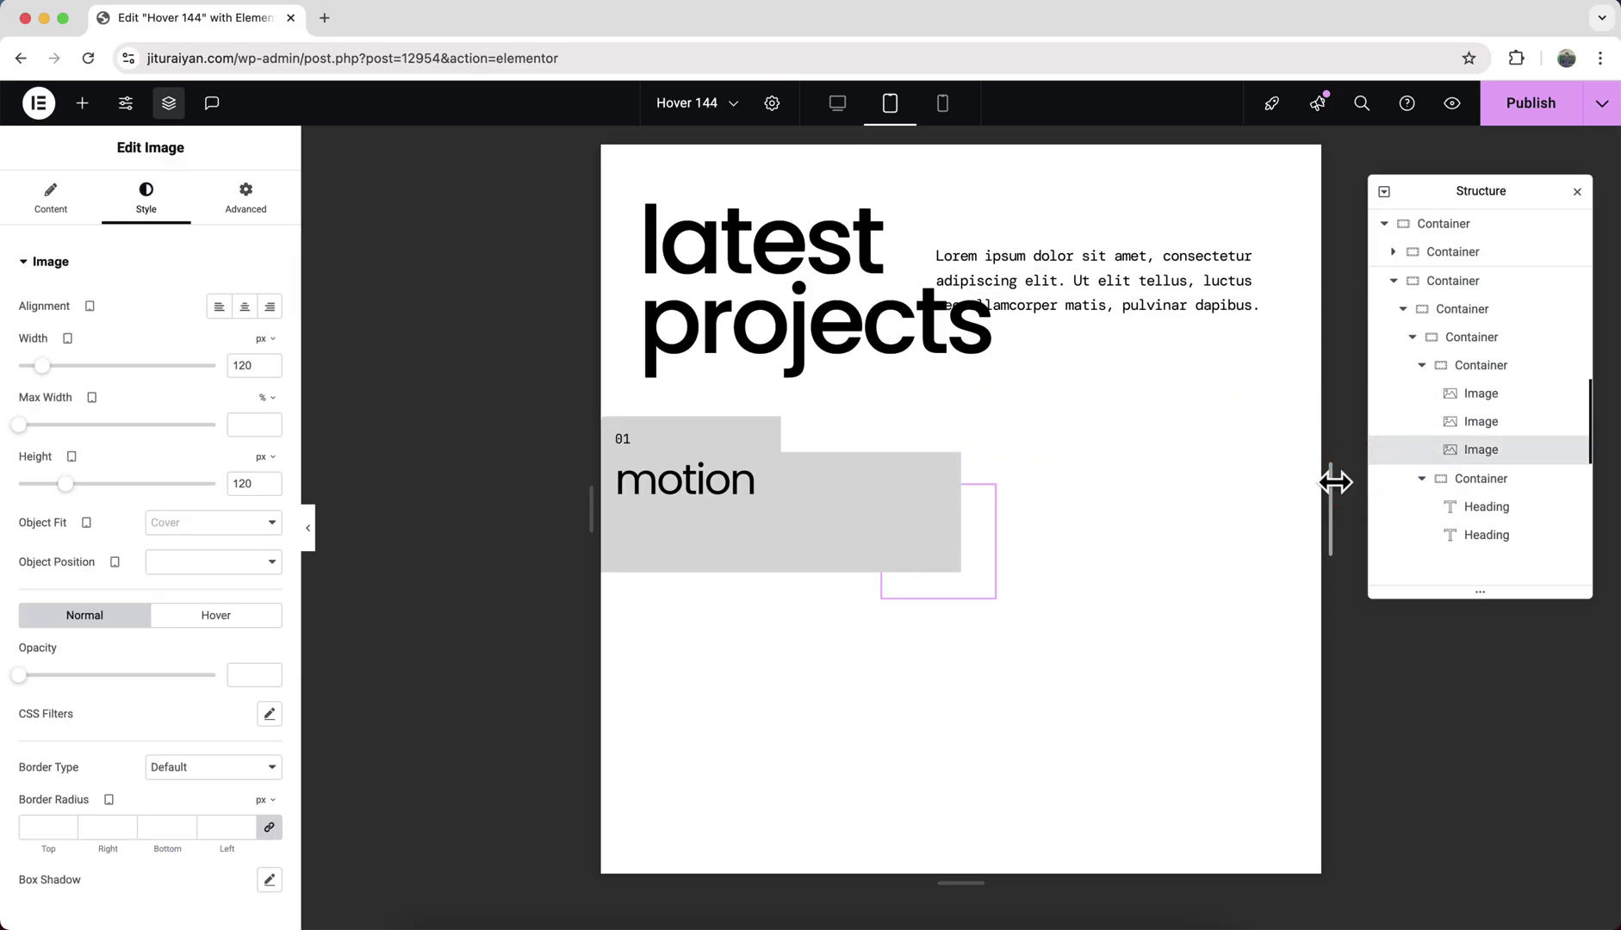
click(1467, 371)
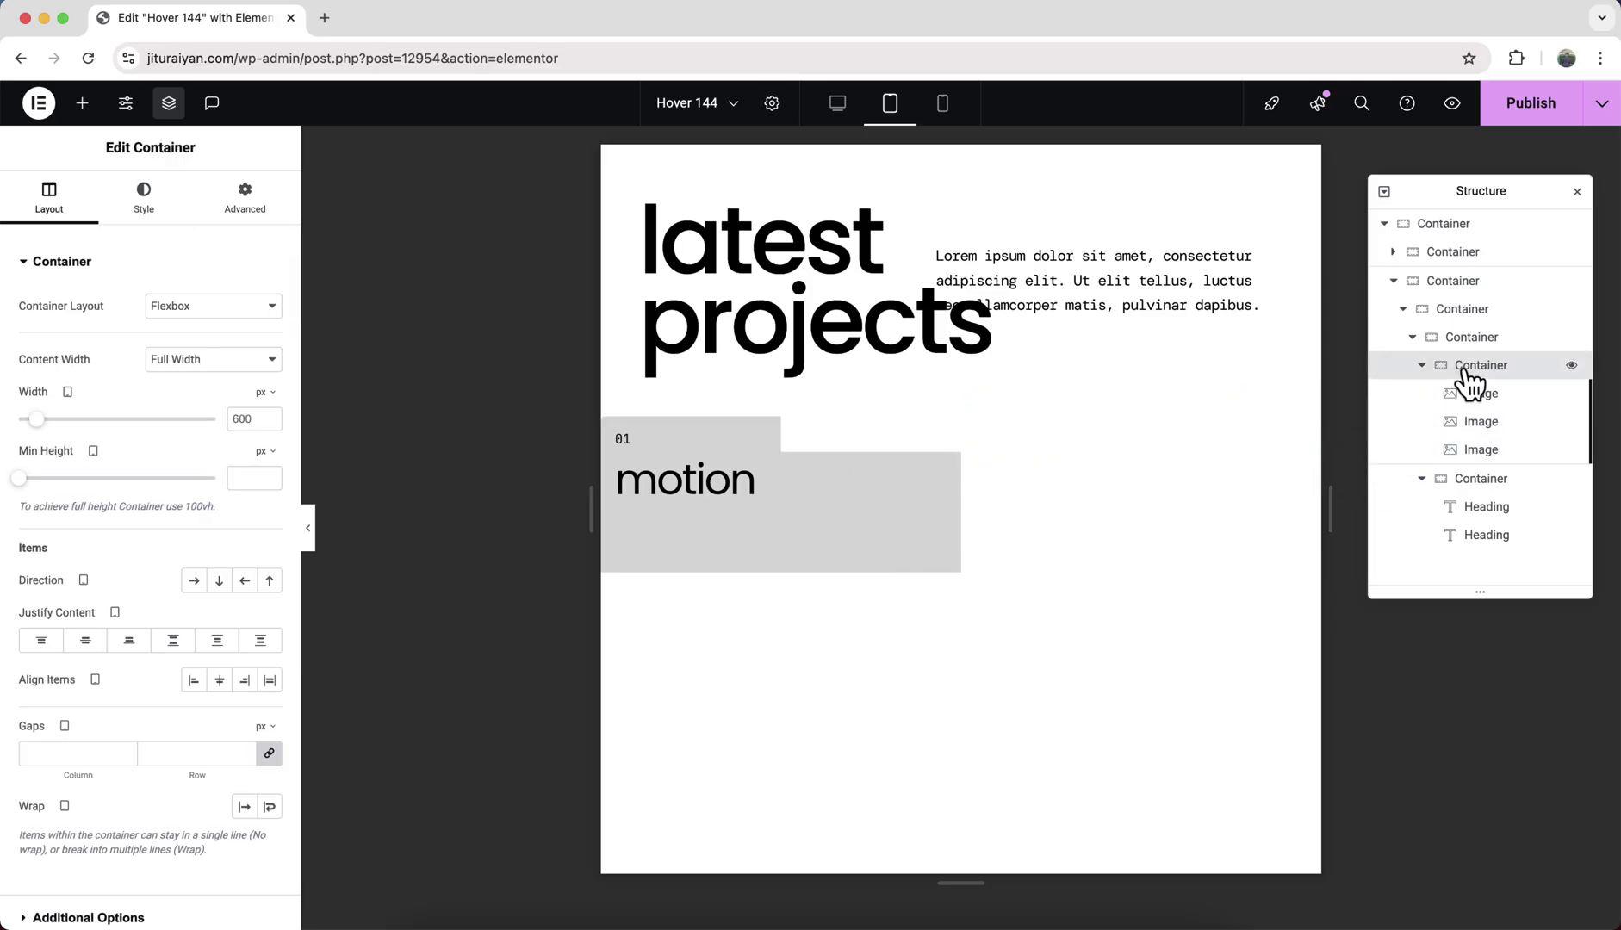
click(242, 419)
text(50)
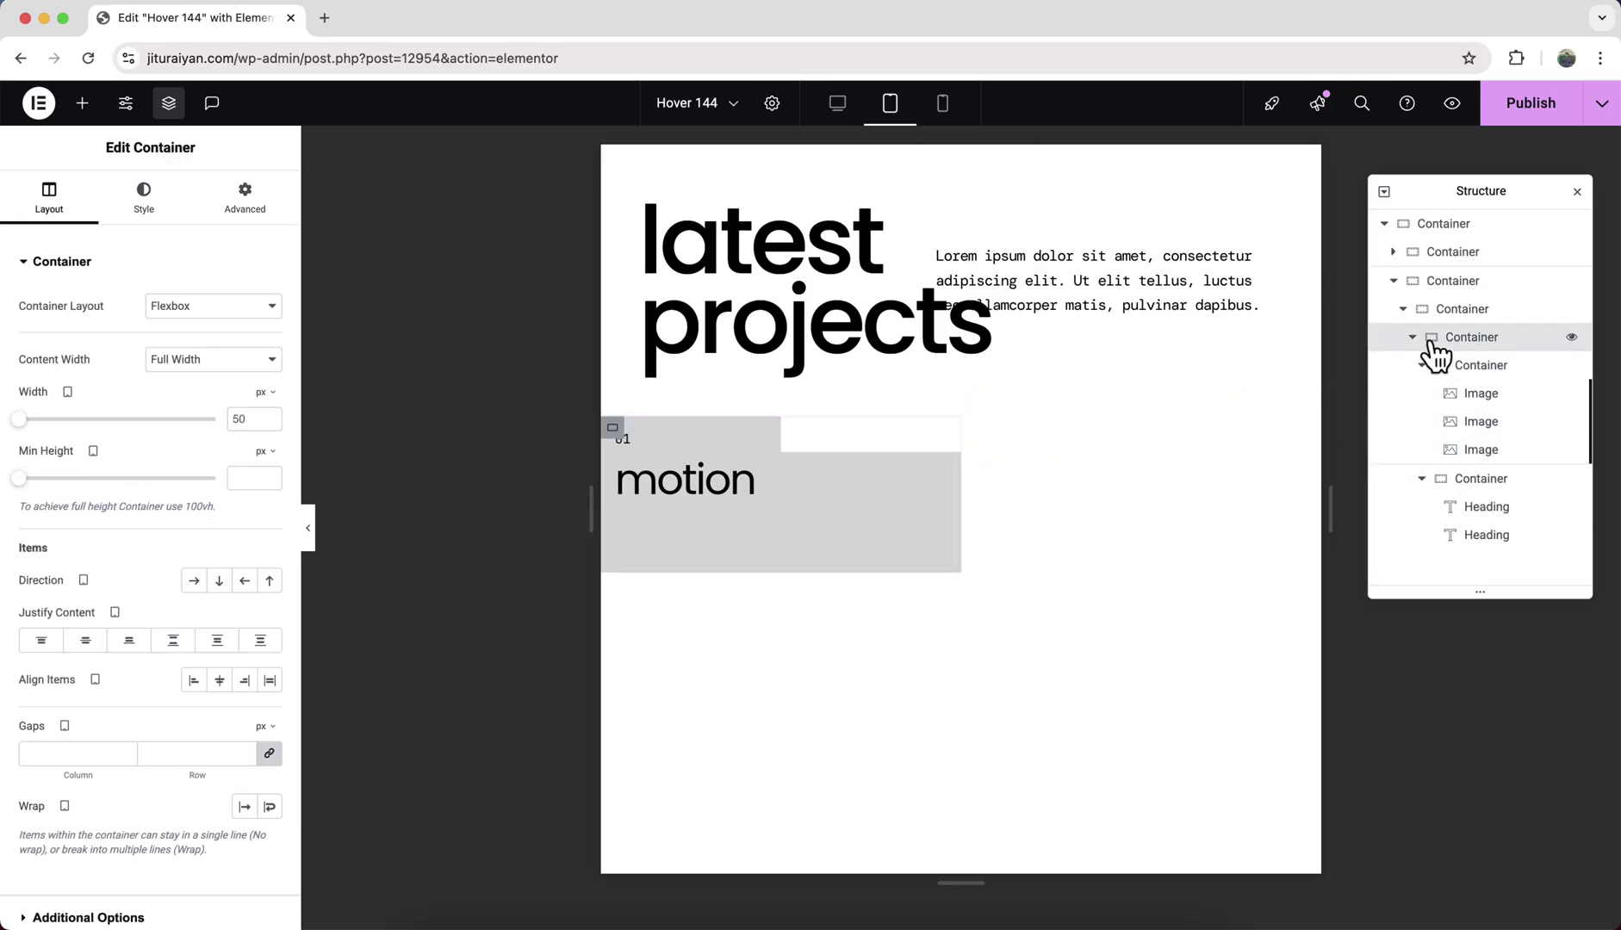
click(265, 391)
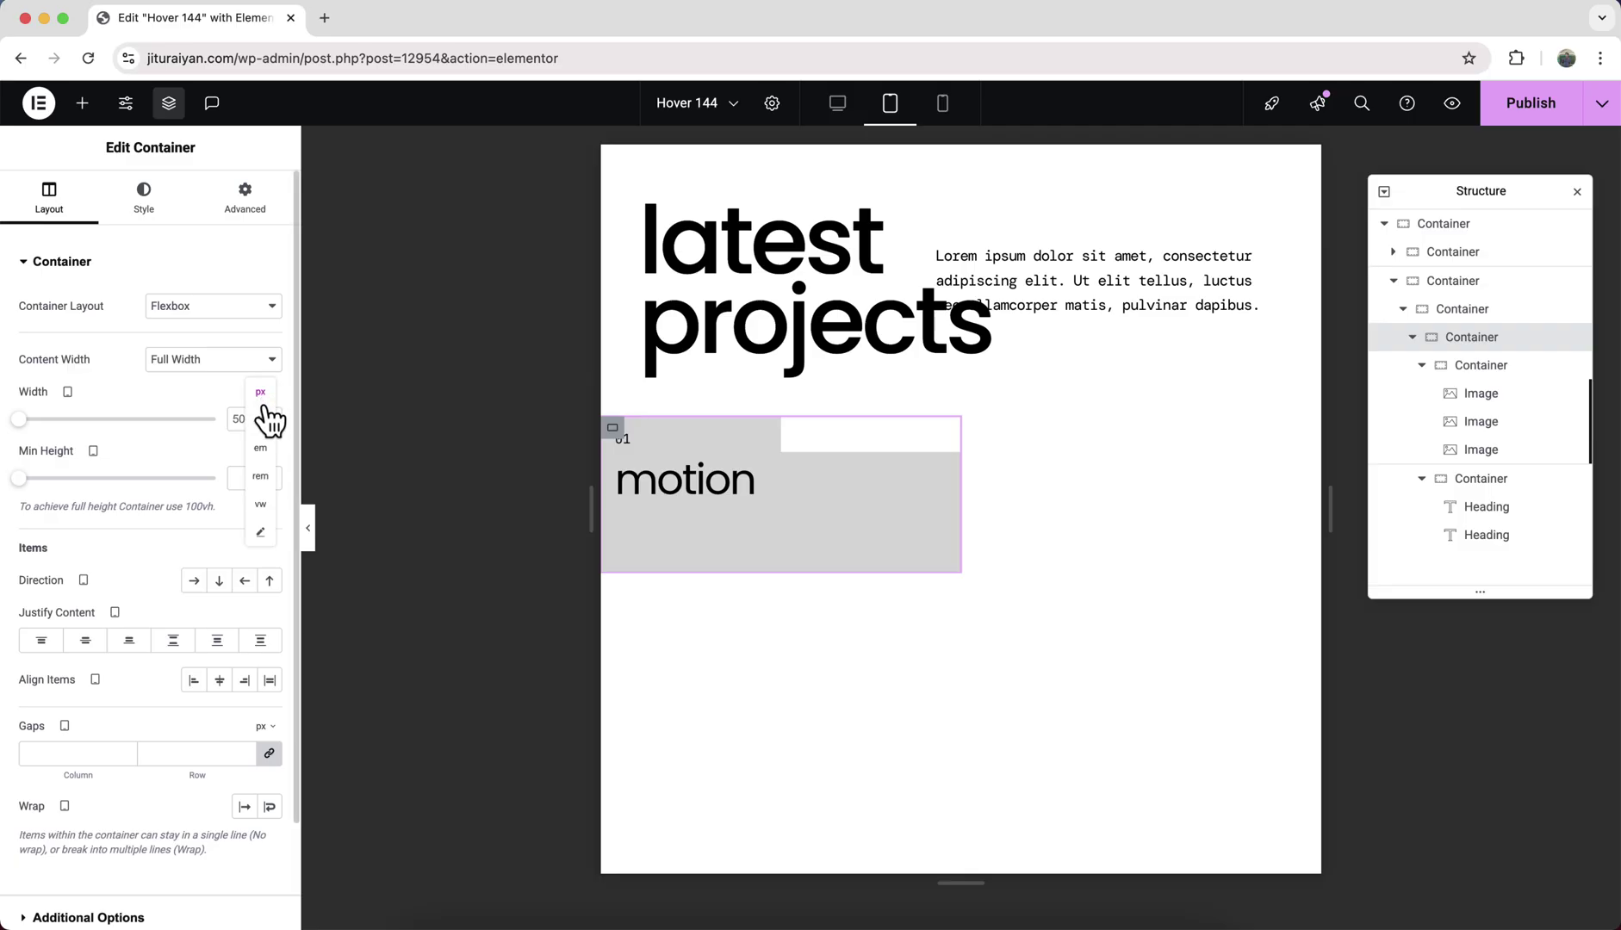
click(270, 419)
double_click(245, 419)
text(100)
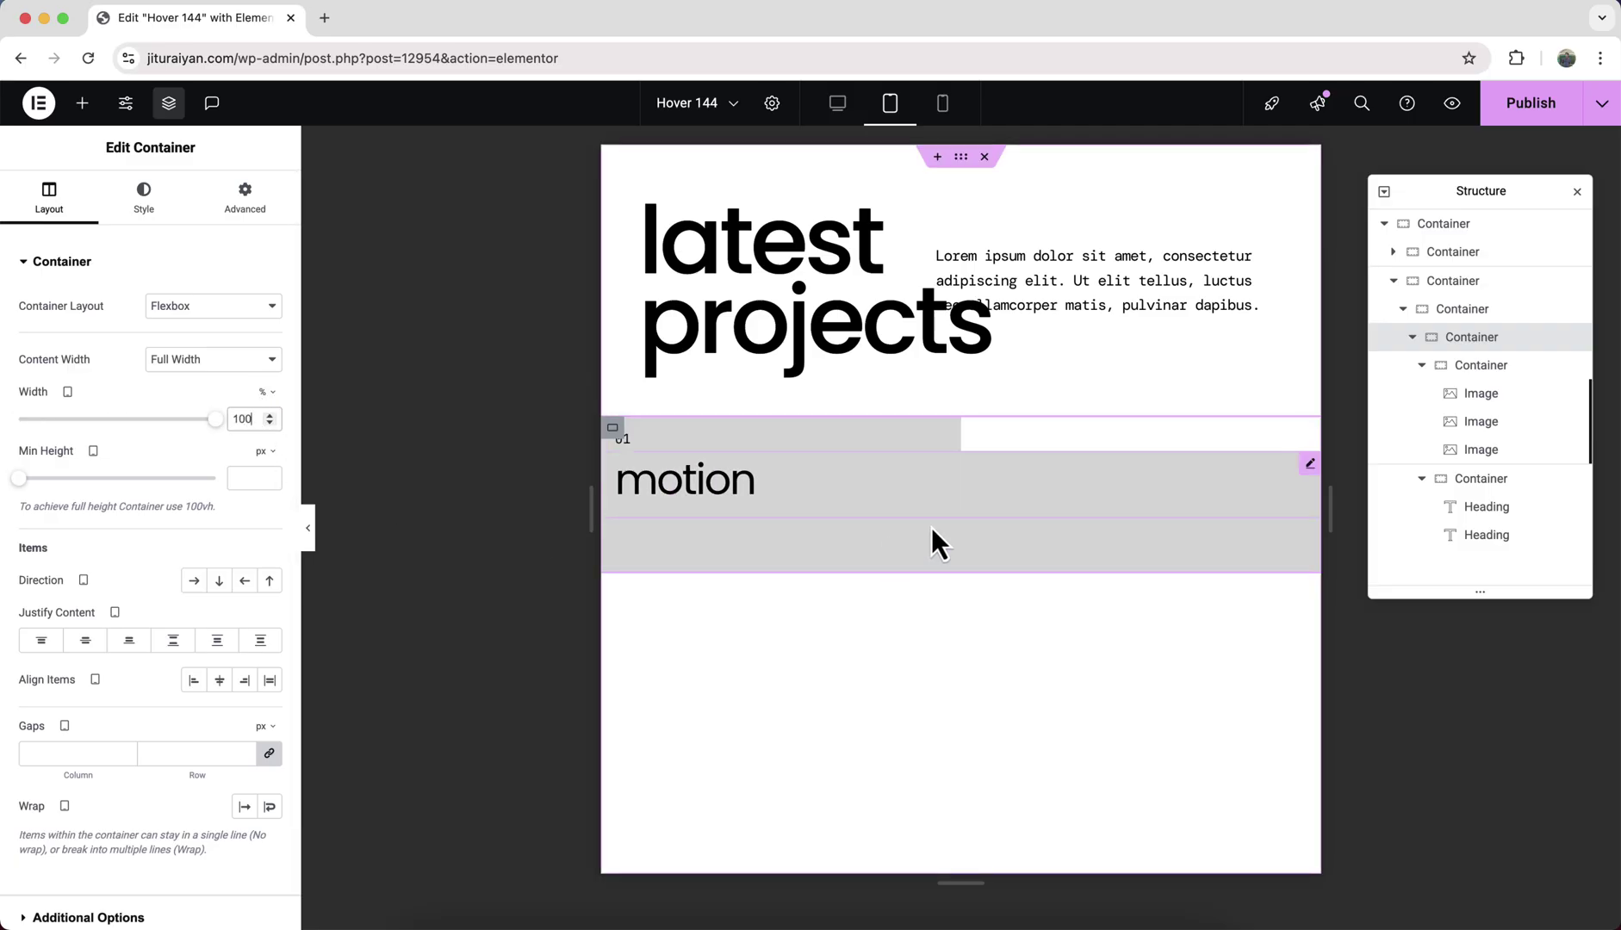
click(1506, 317)
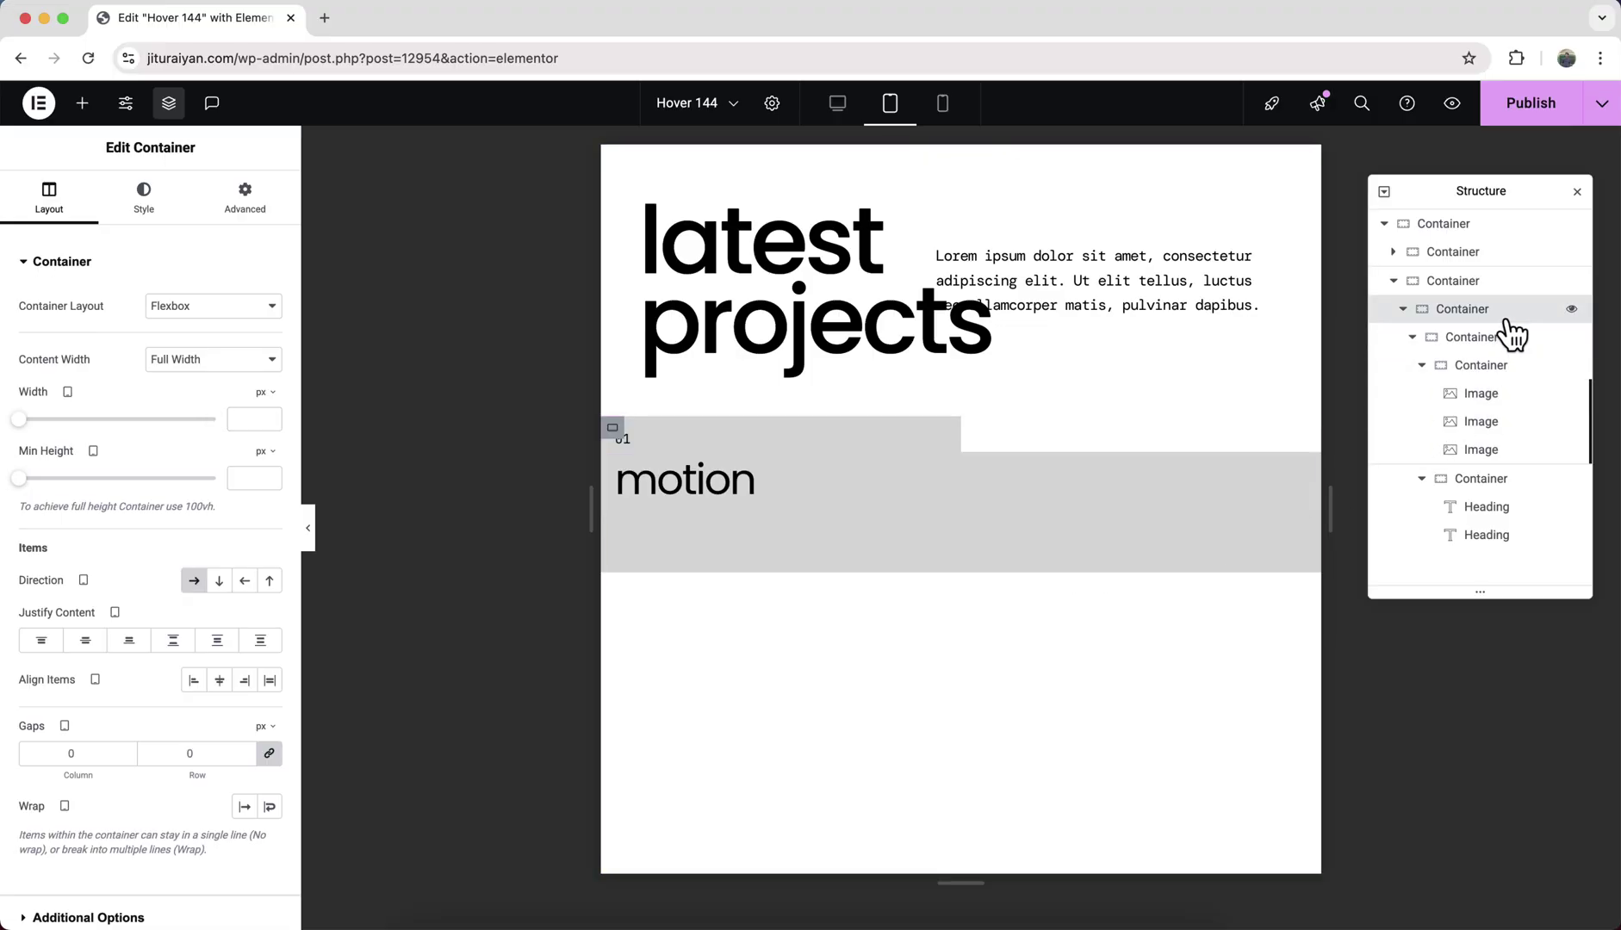
click(220, 582)
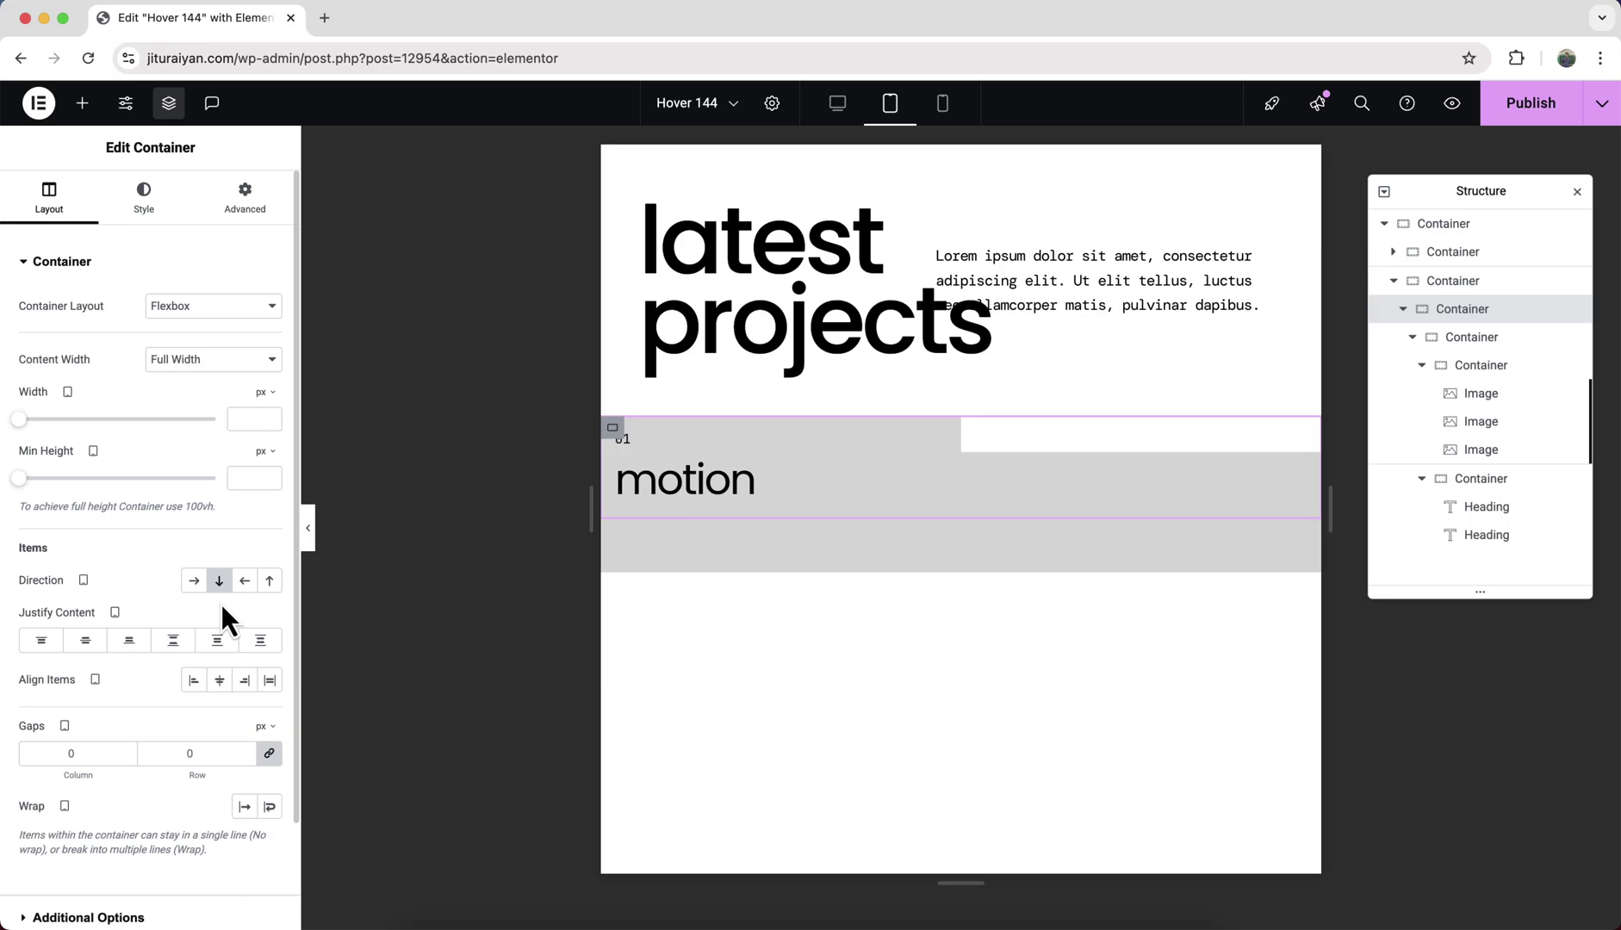
- On mobile, set the 01 heading's custom width to 70%, then return to desktop view
click(945, 119)
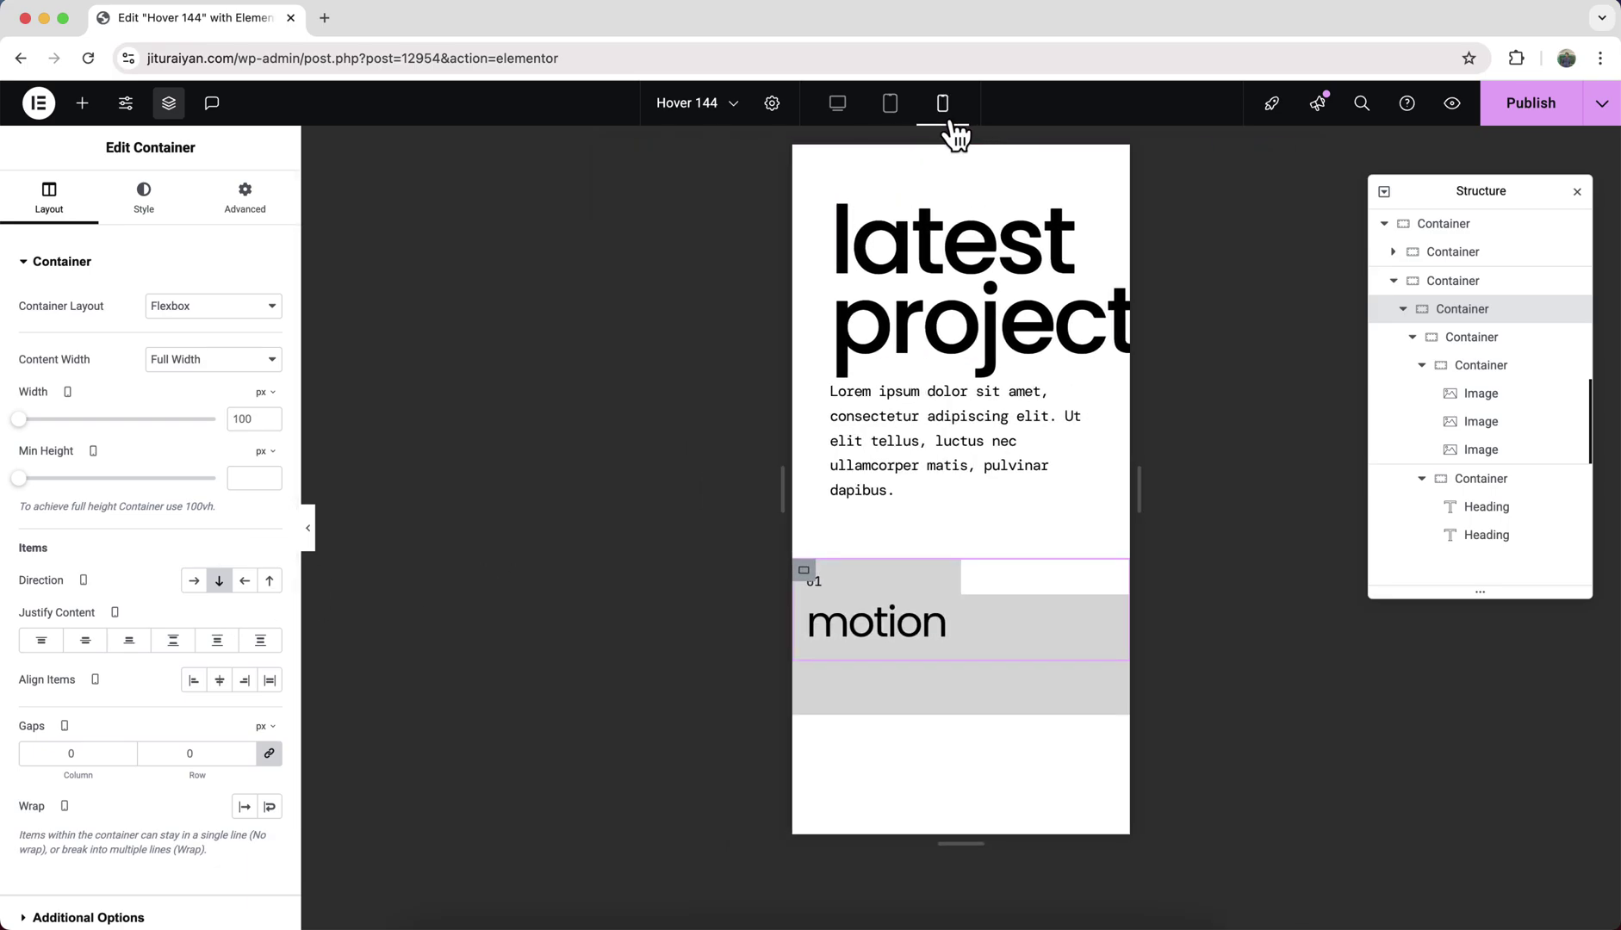
click(859, 586)
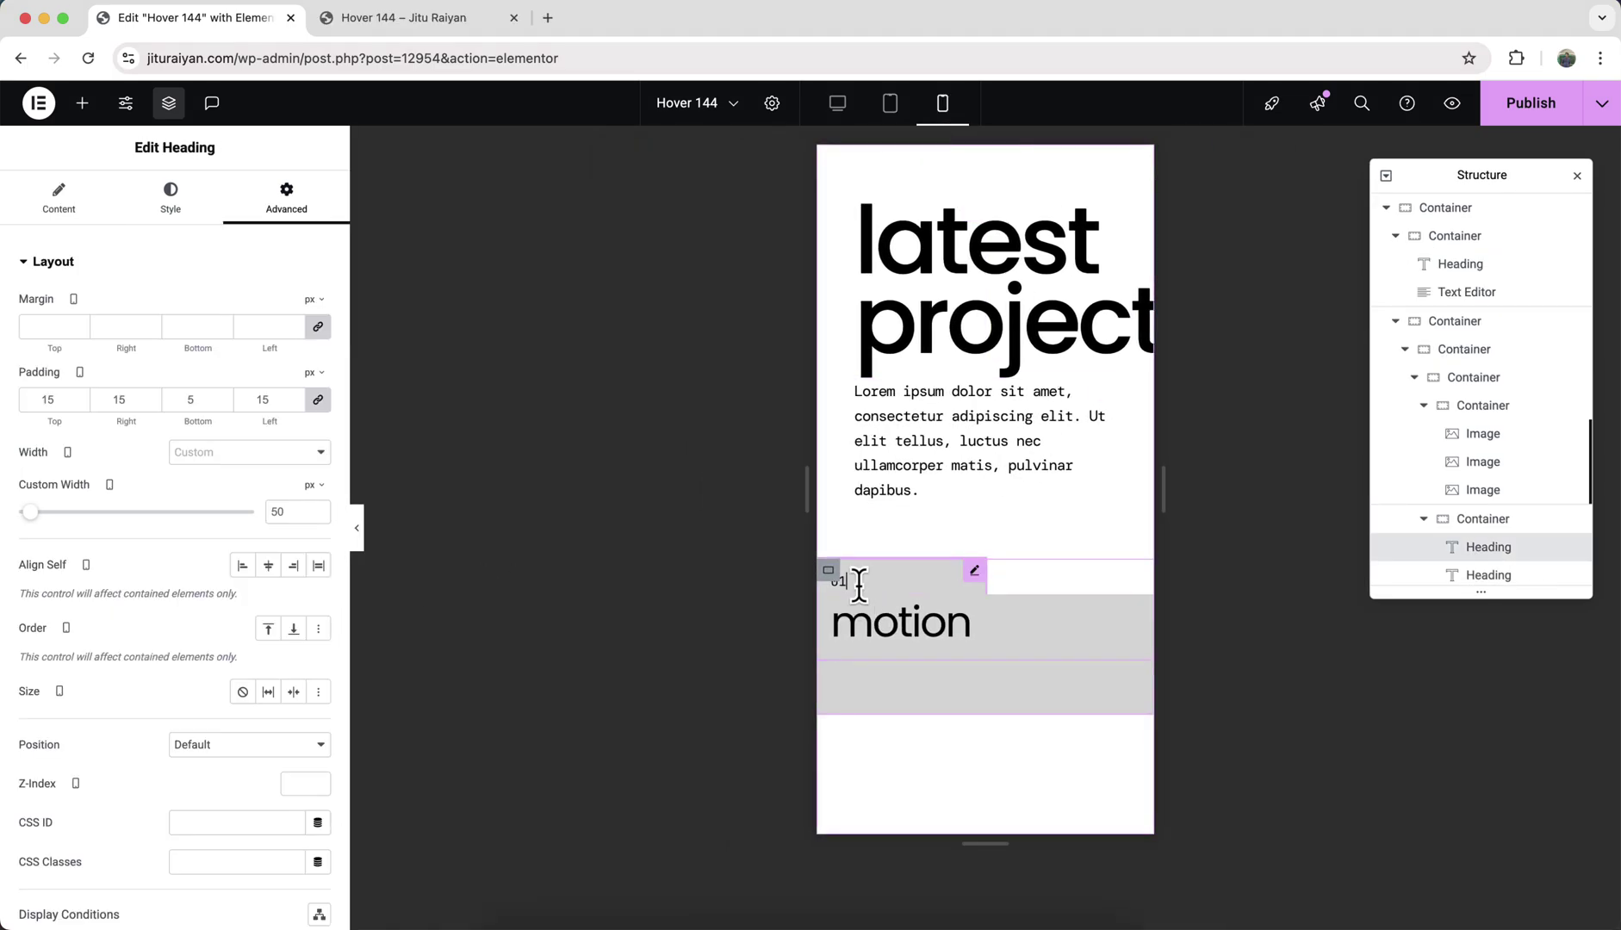
double_click(303, 512)
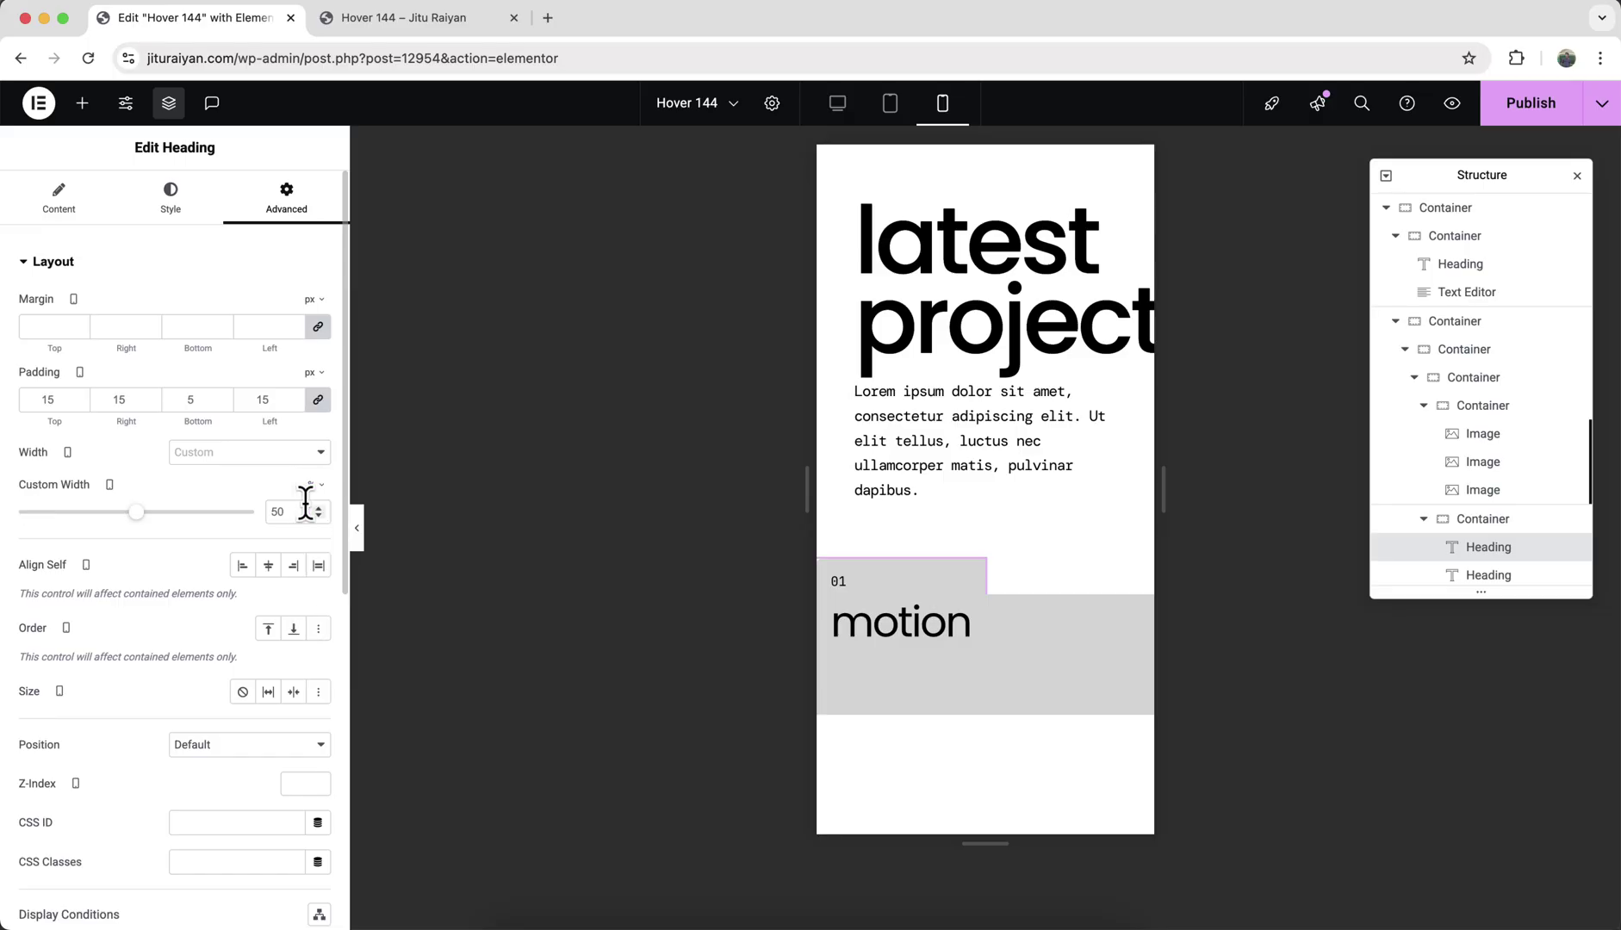
text(70)
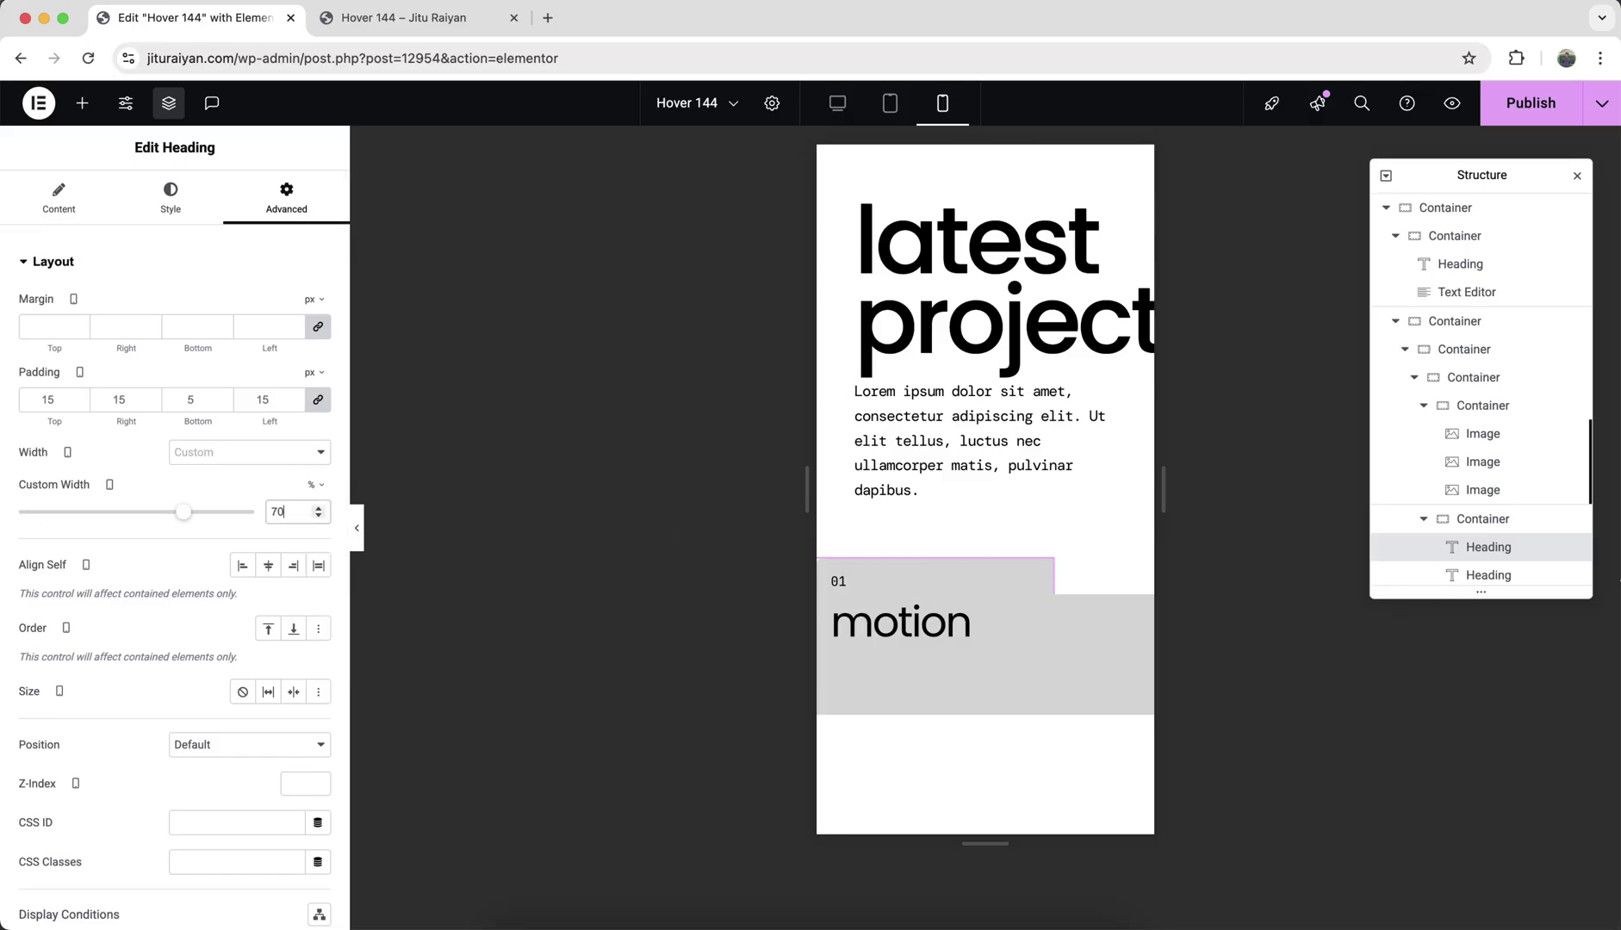
click(1504, 410)
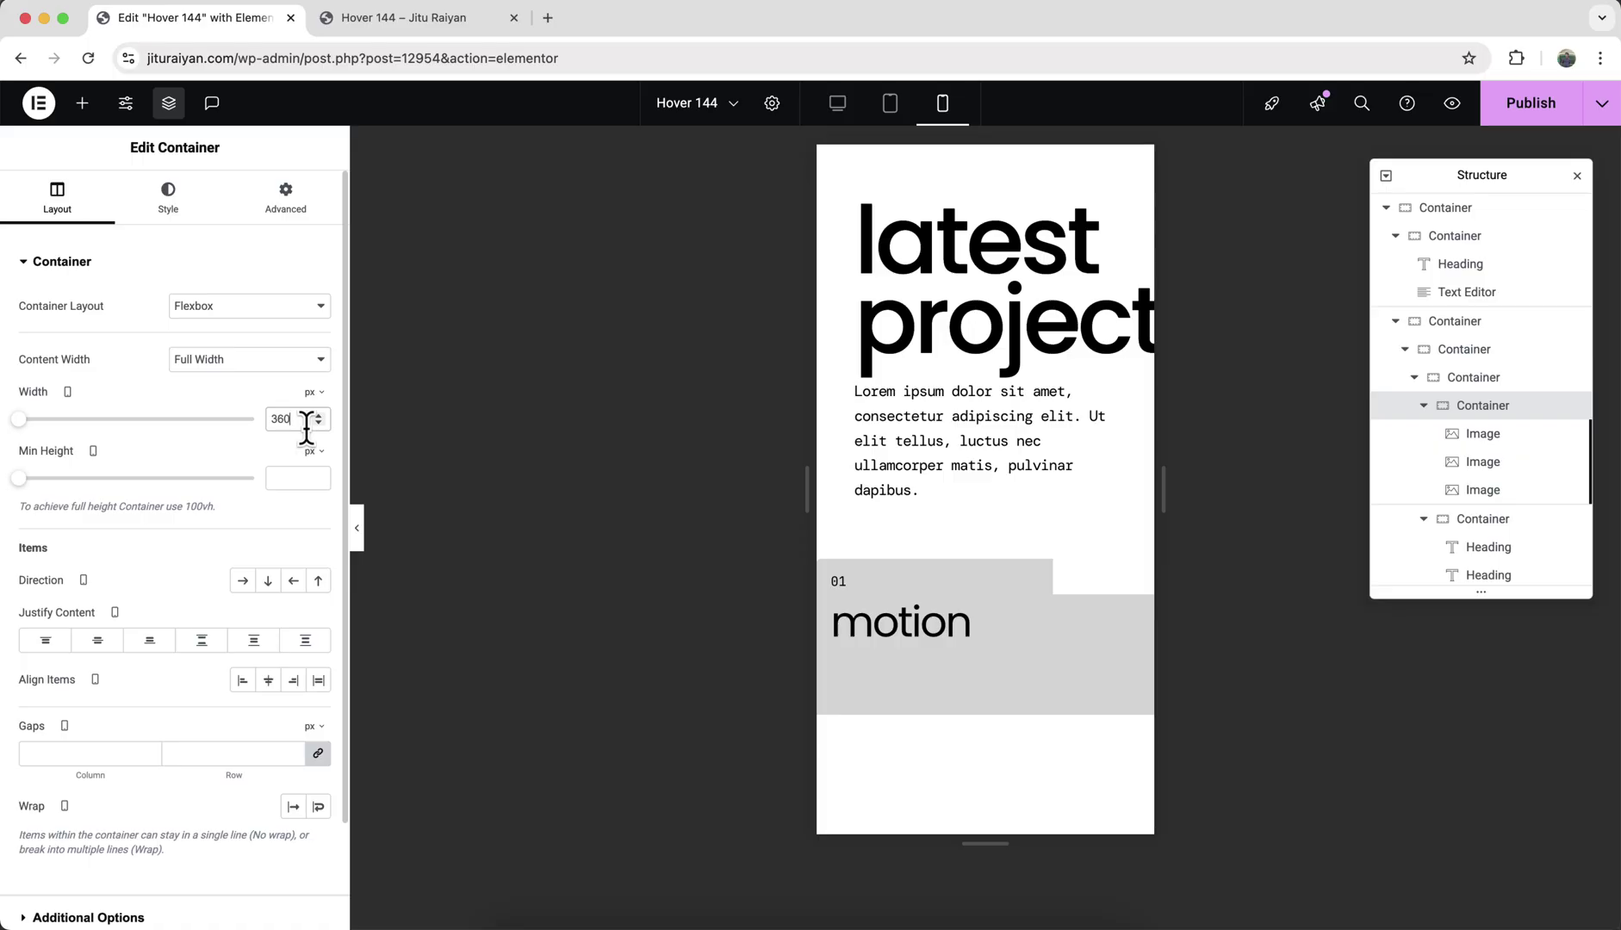
click(838, 103)
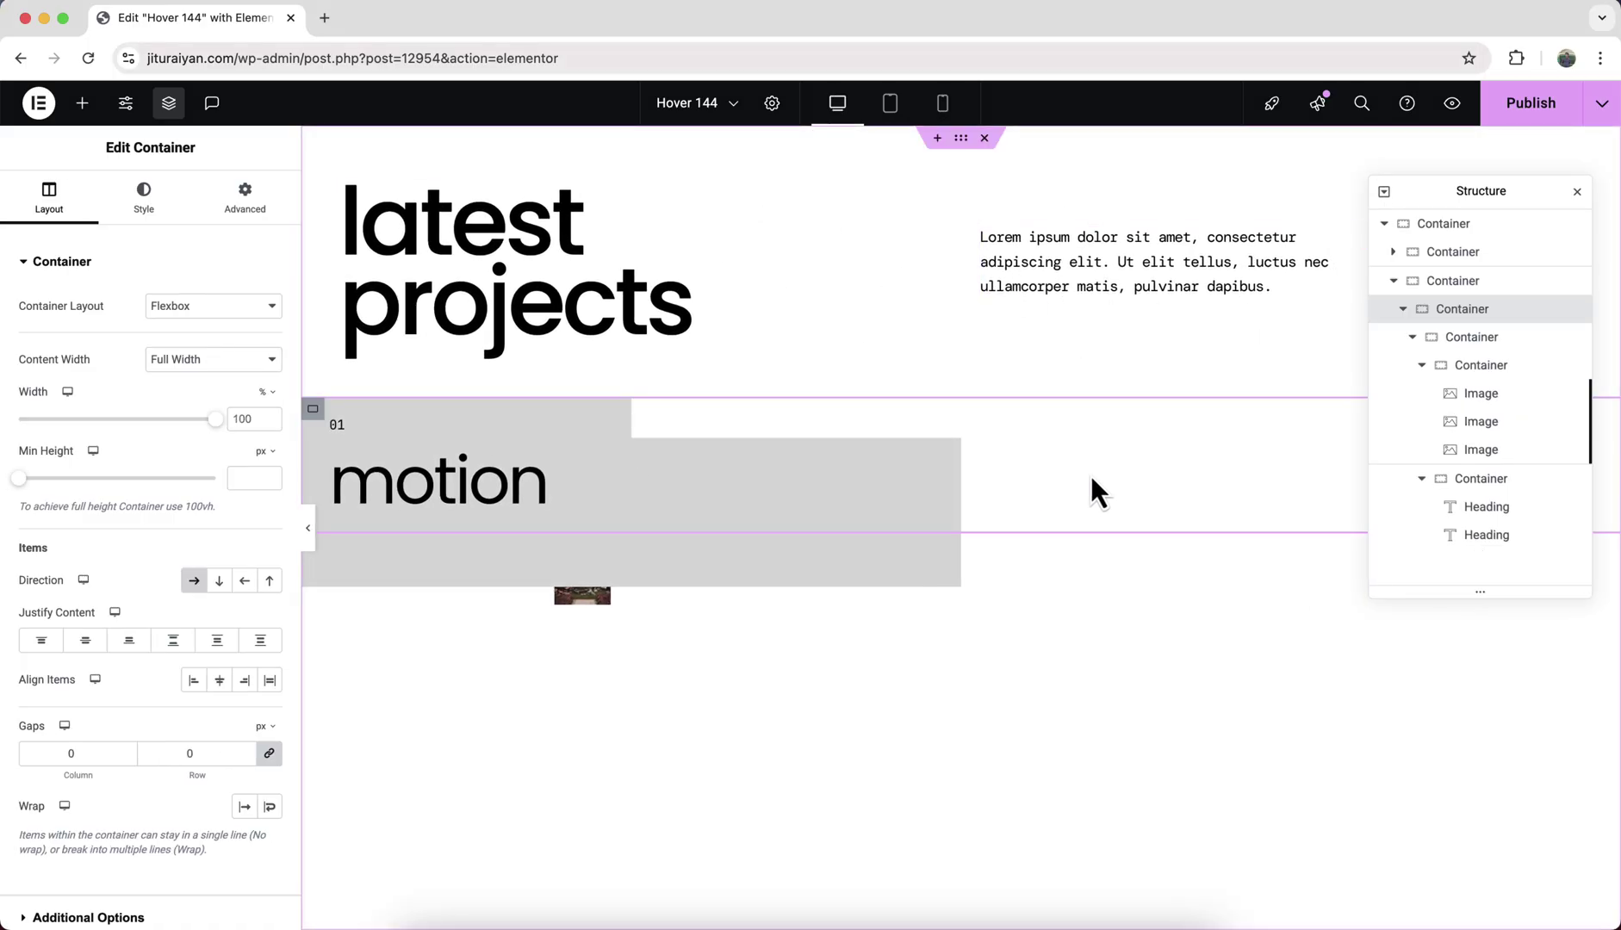
- Duplicate the project card three times to fill the second row
right_click(1481, 347)
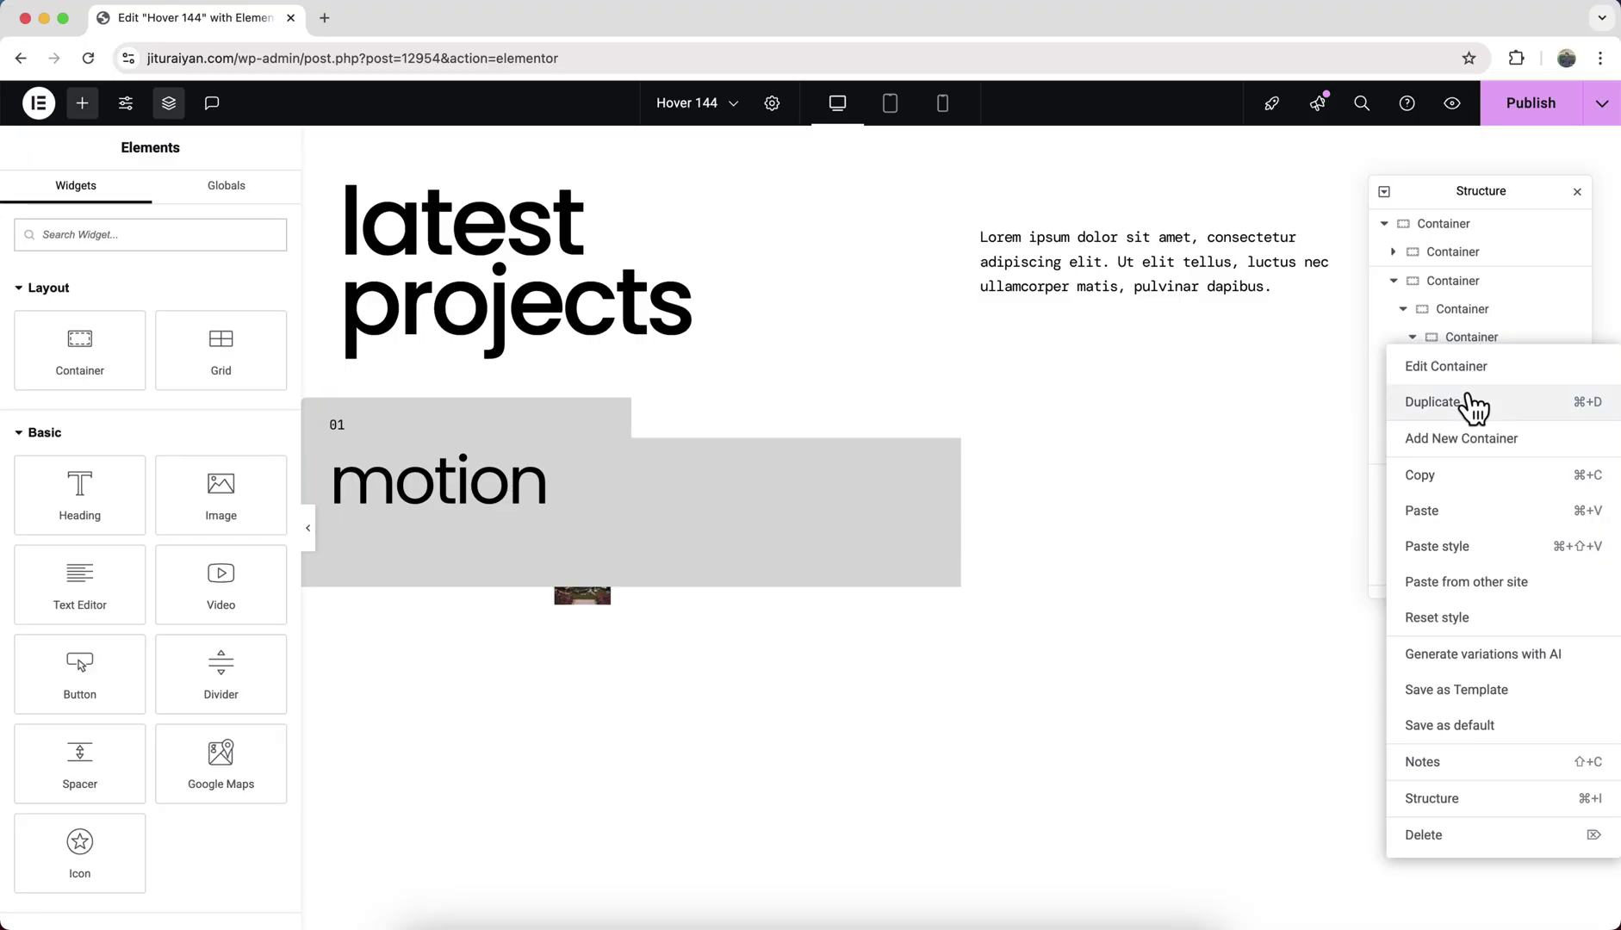
click(1434, 401)
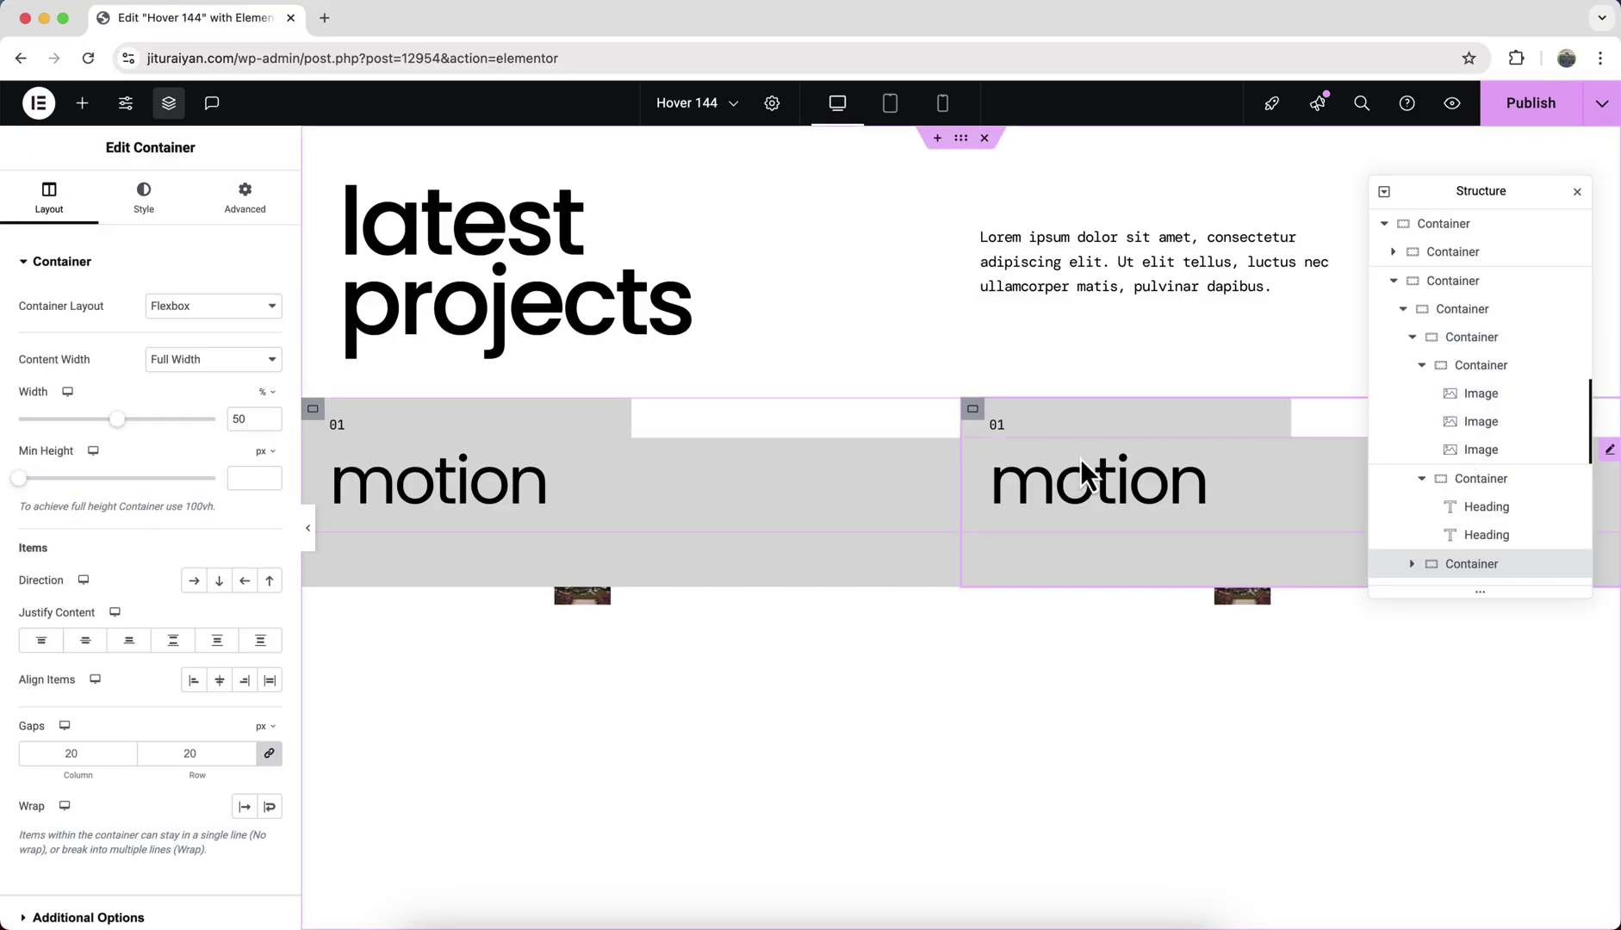
right_click(1448, 322)
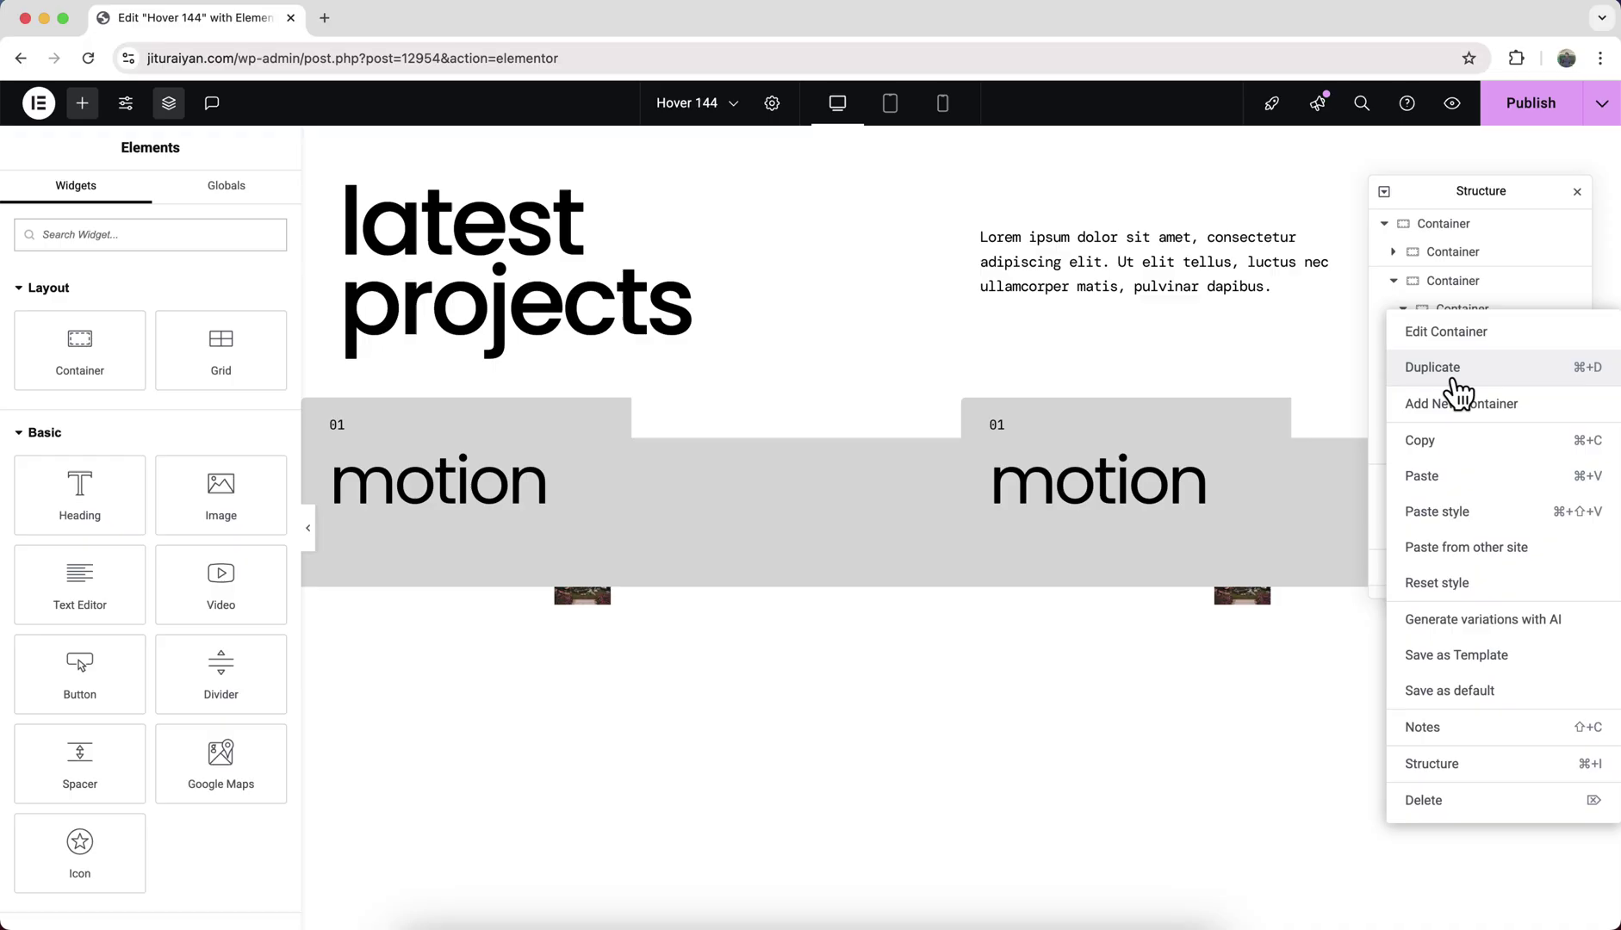
click(1456, 373)
right_click(1469, 325)
click(1459, 373)
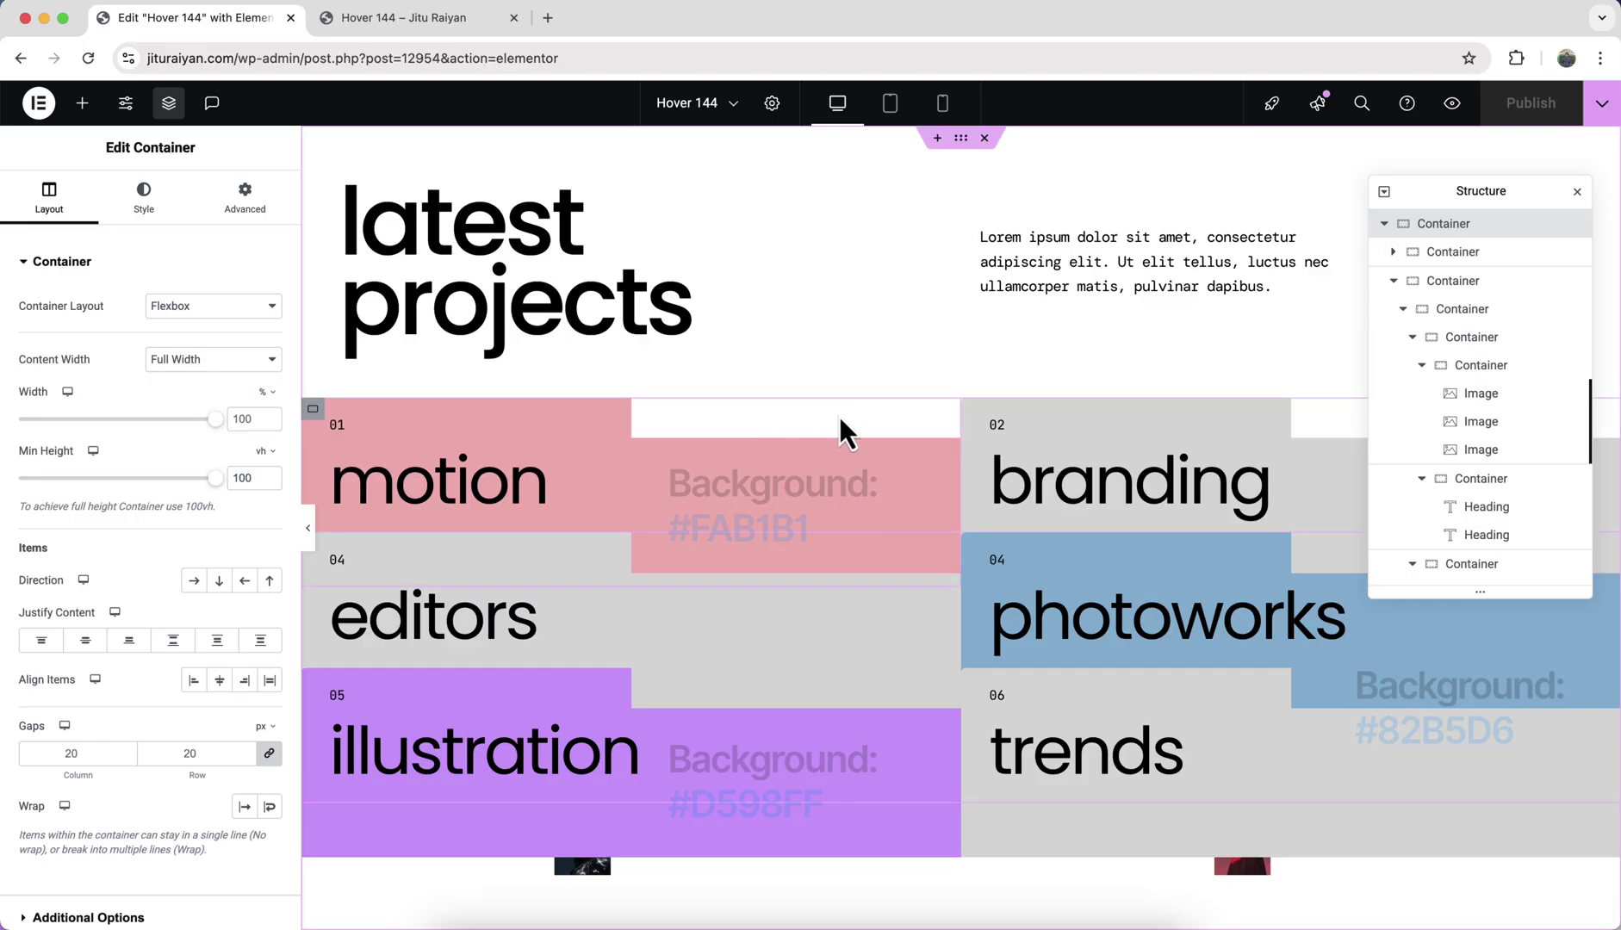
- Set the photoworks column container width to 62% and the editors column to 38%
click(975, 548)
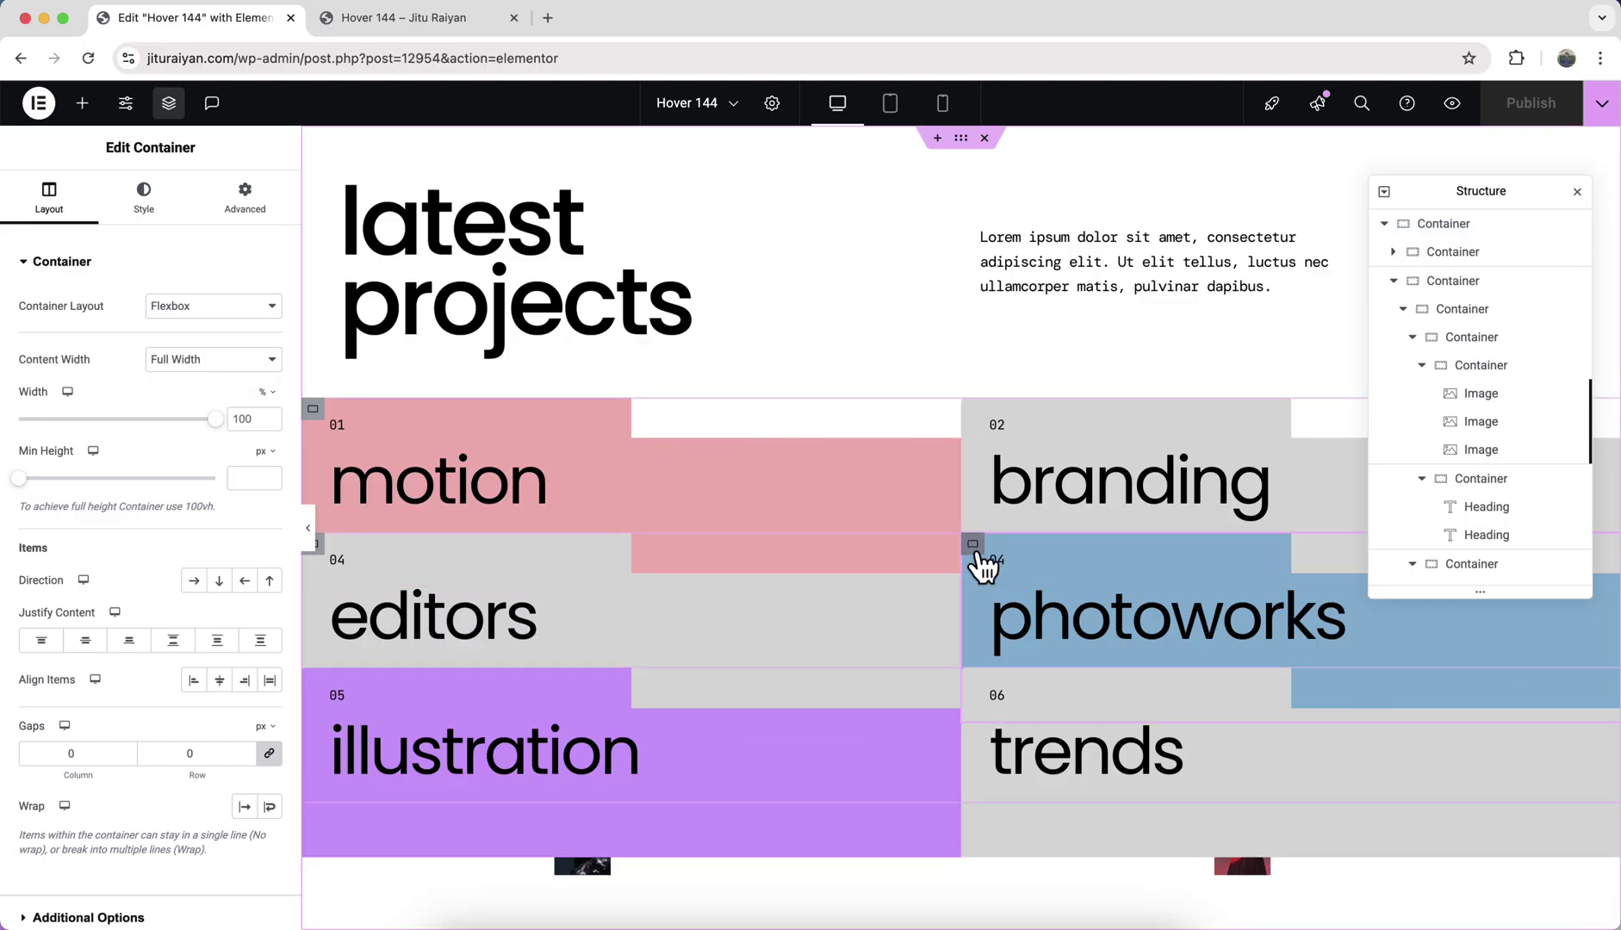
scroll(1407, 333, up, 2)
click(1474, 274)
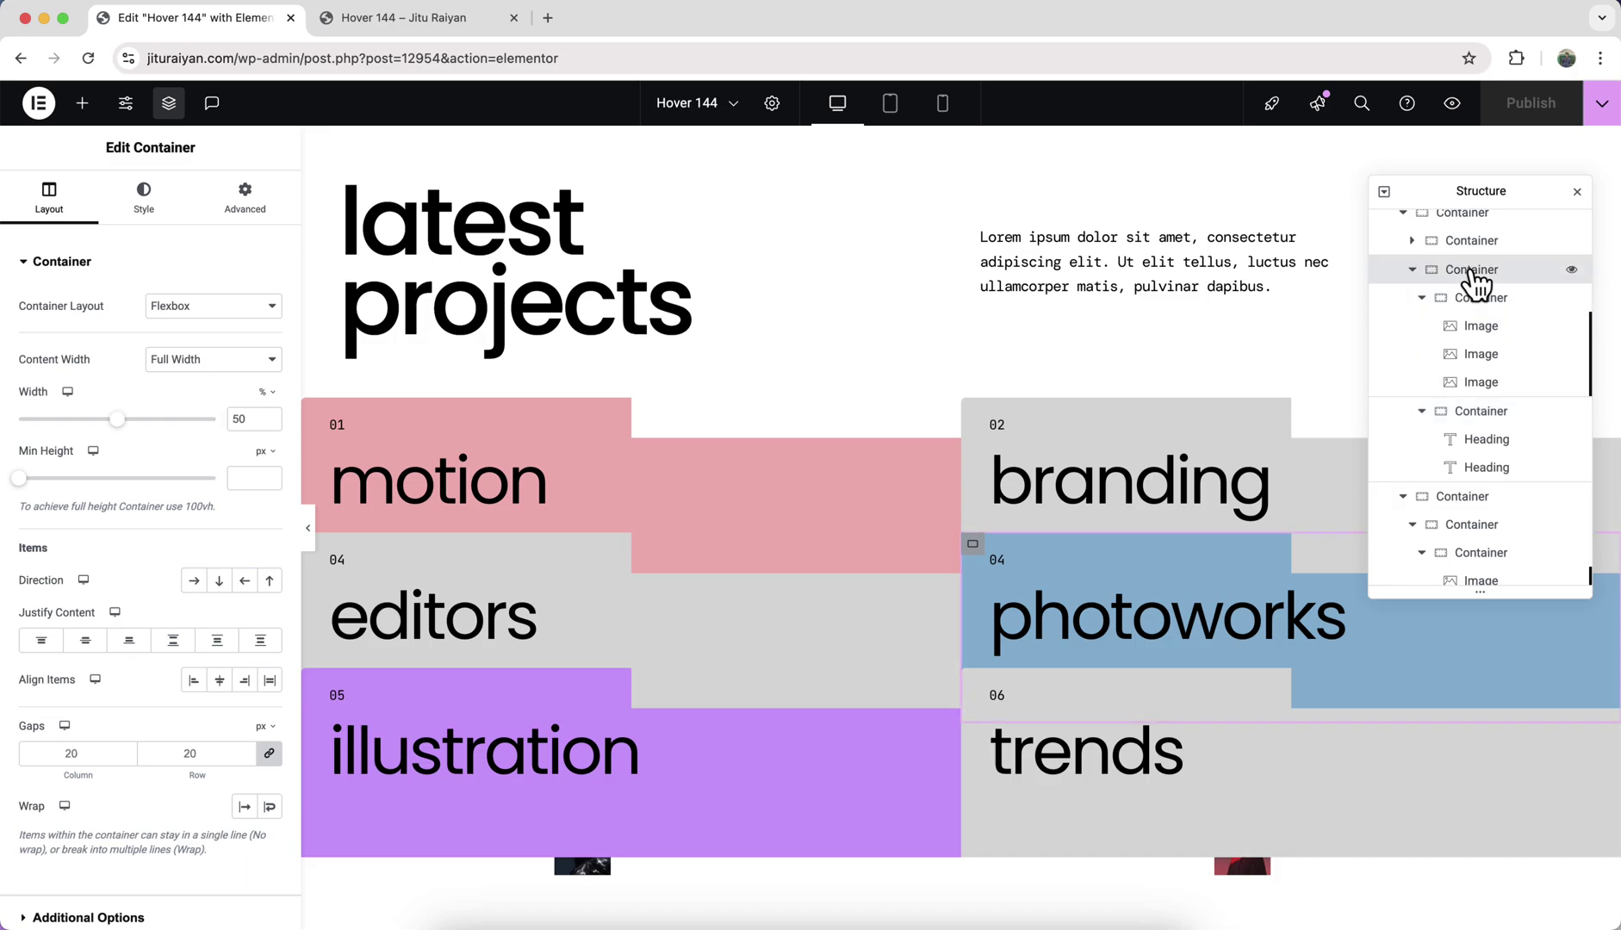
text(62)
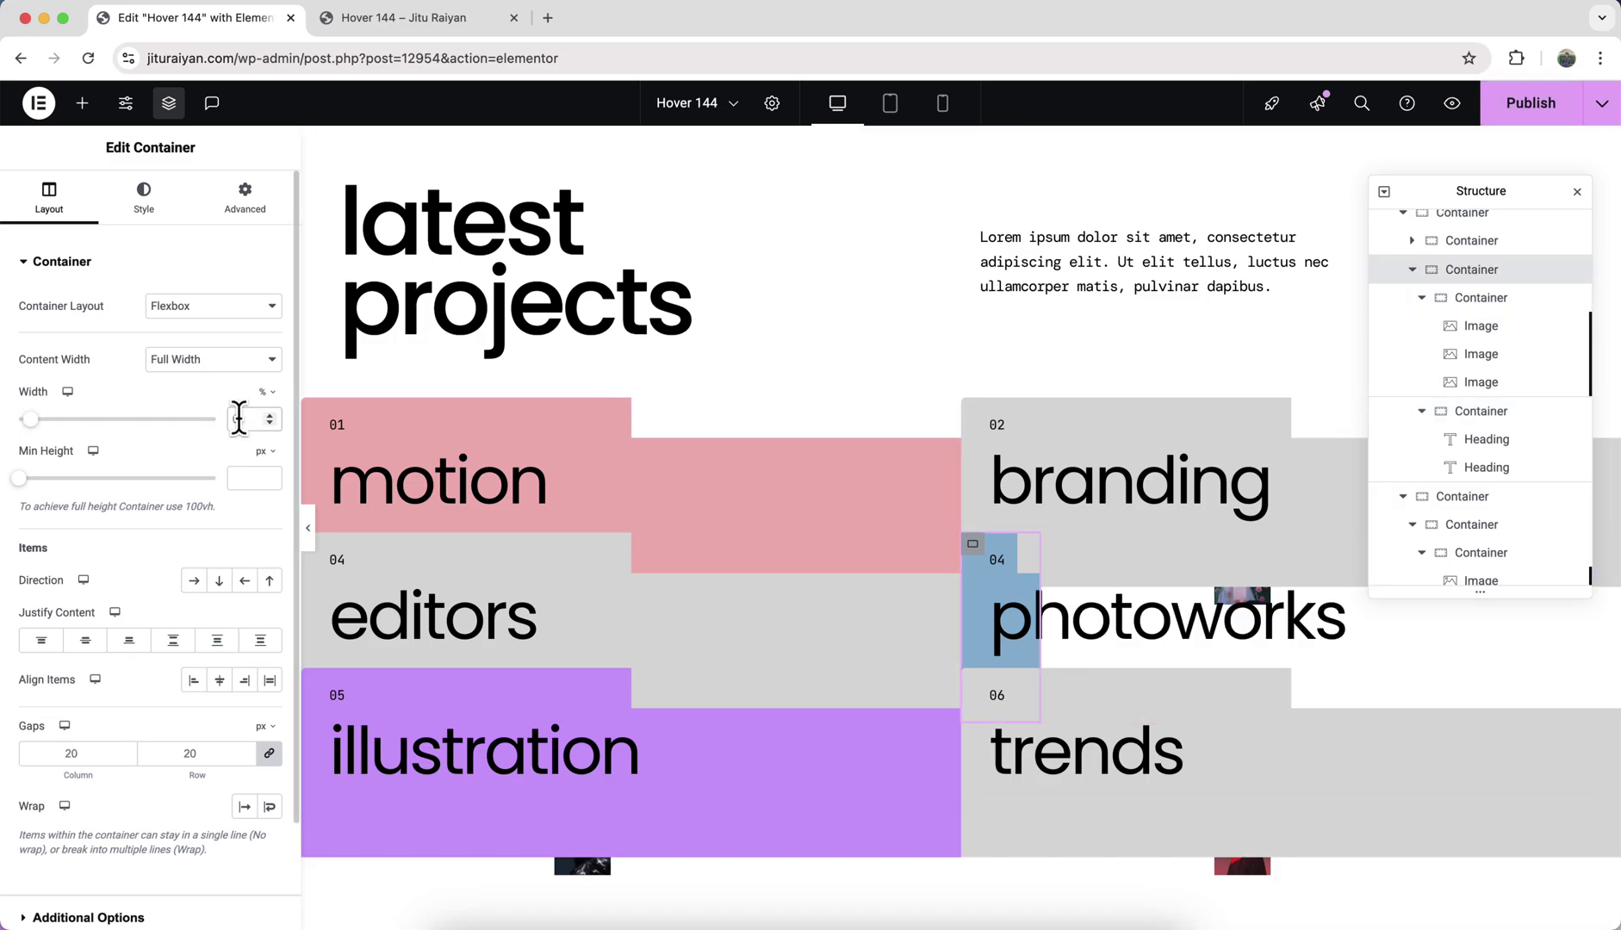
click(1495, 244)
double_click(250, 419)
text(38)
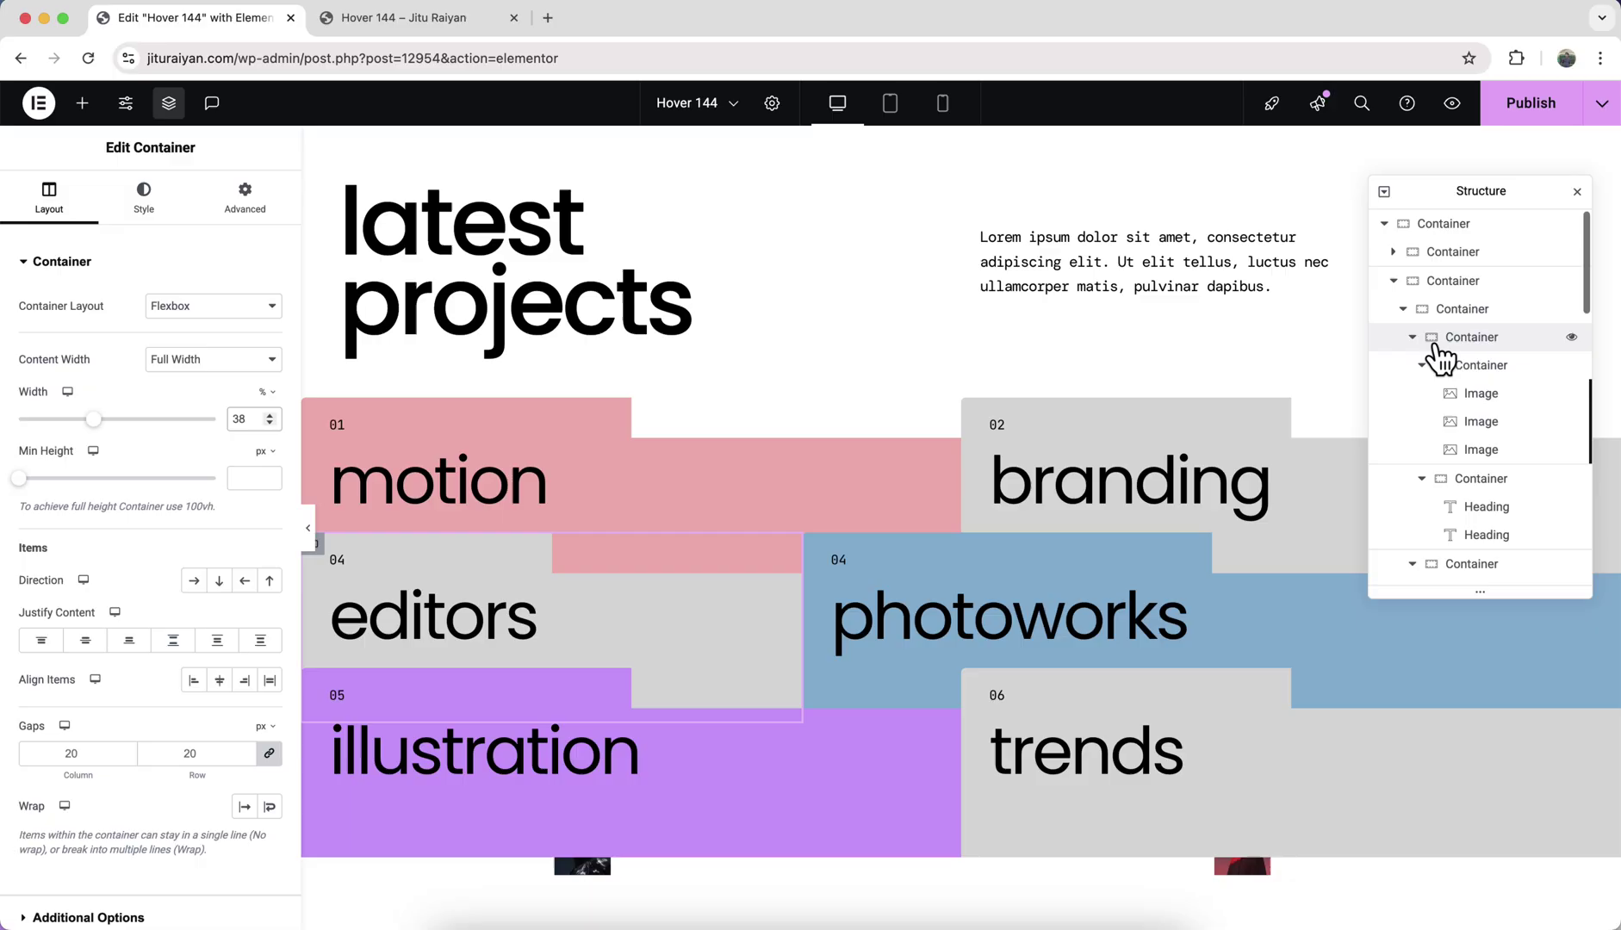
- Give the project cards container a Fade In entrance animation
click(1452, 282)
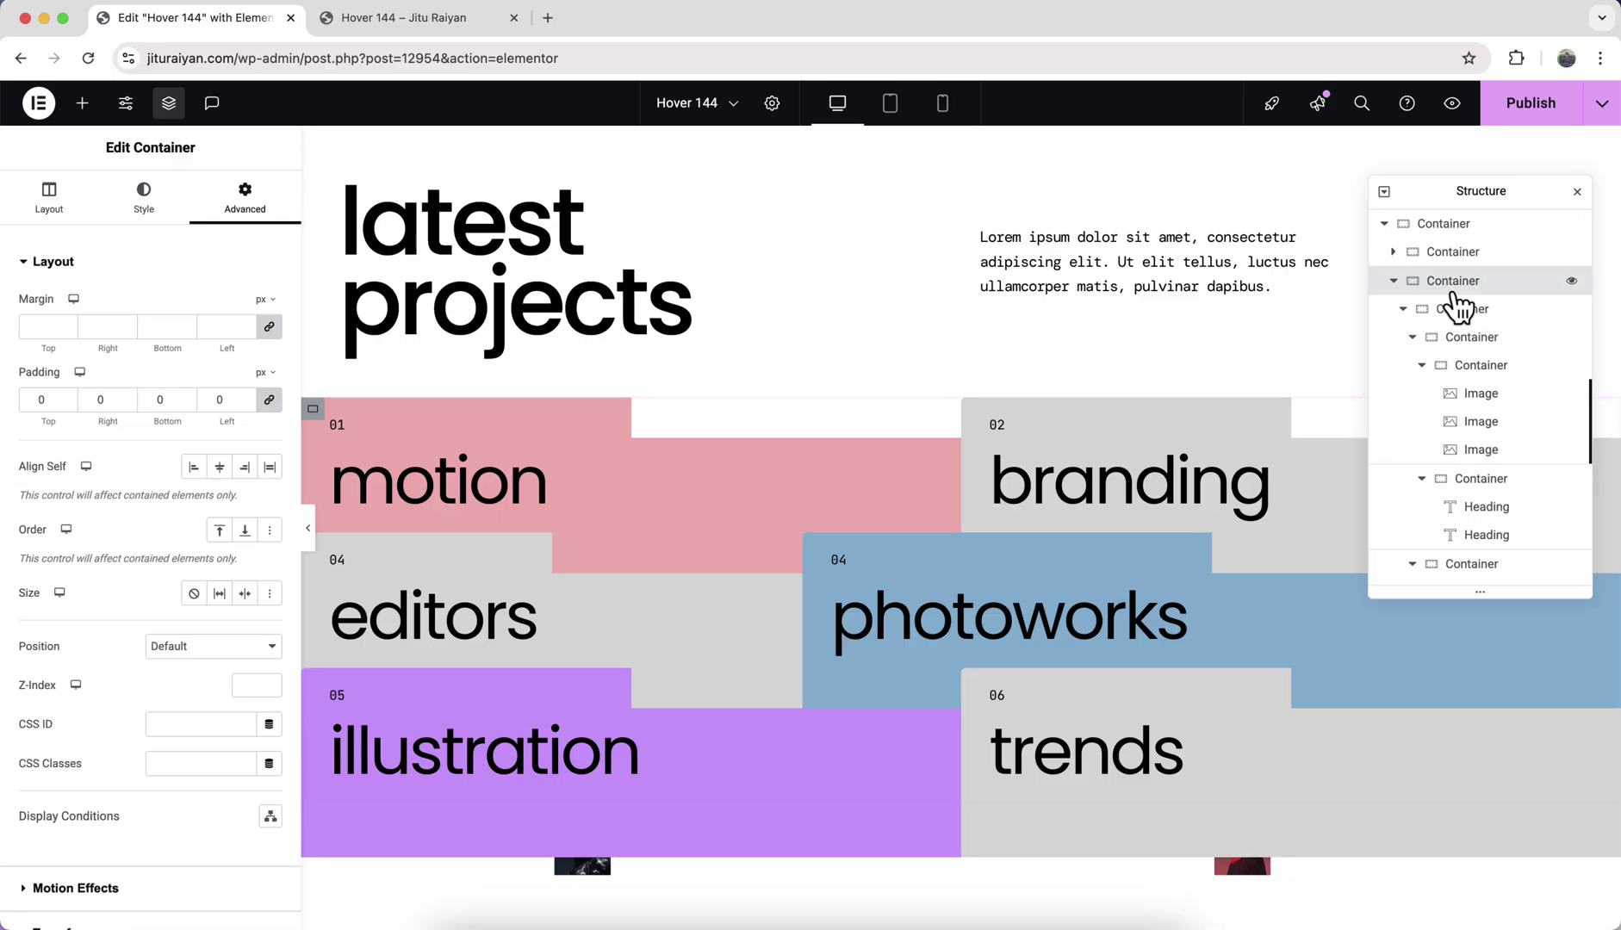
click(232, 891)
click(207, 559)
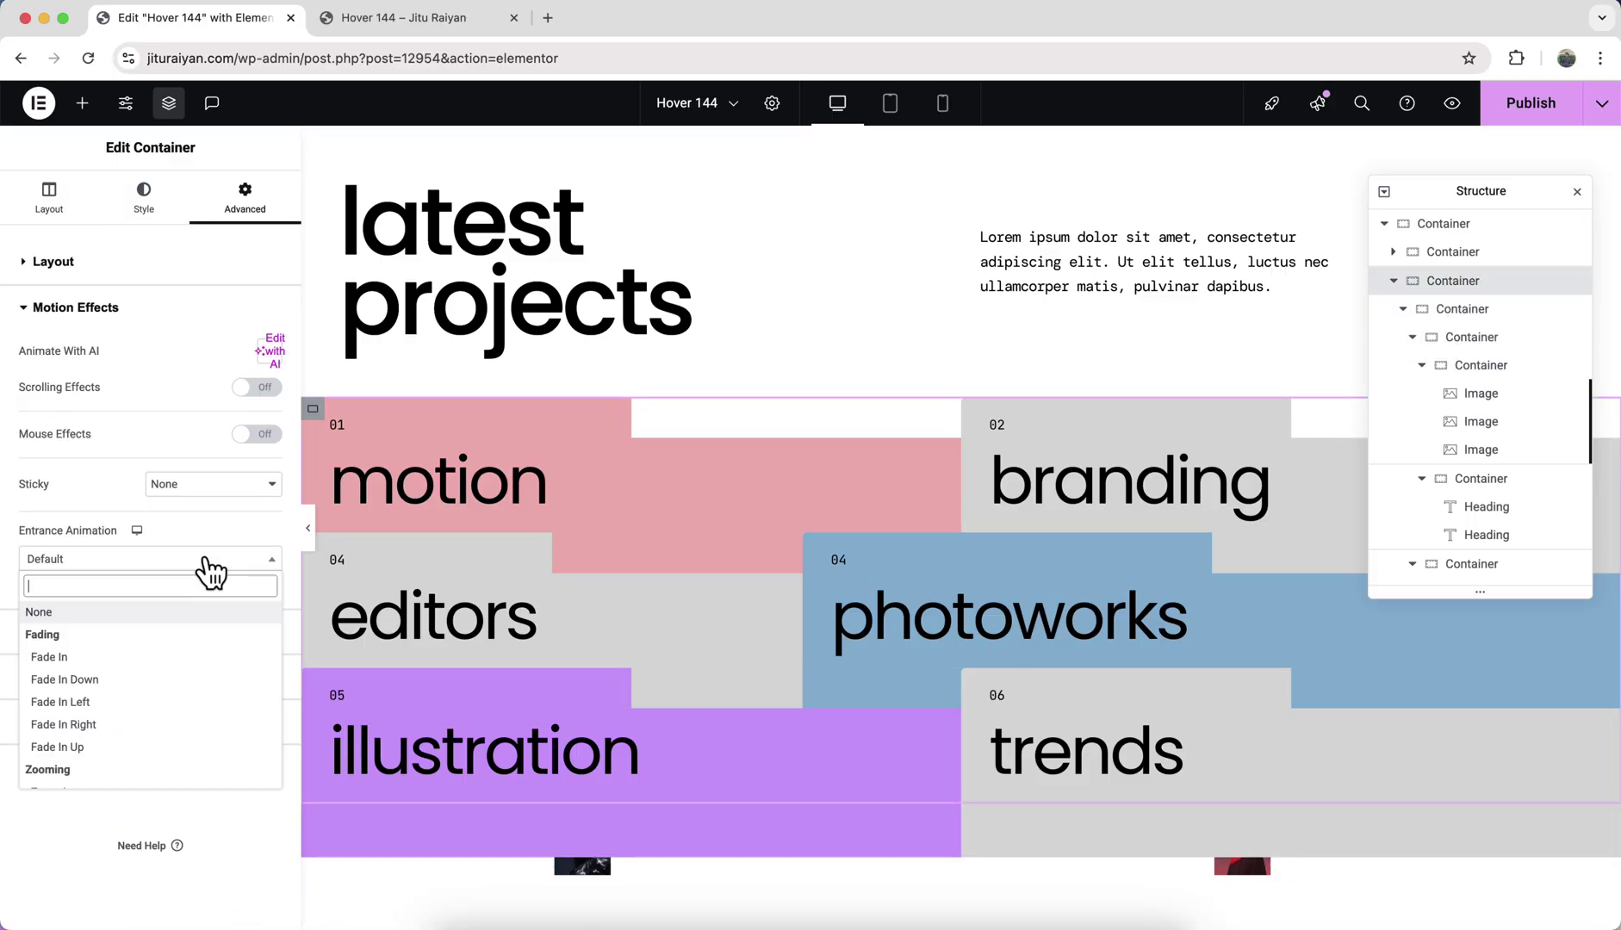
click(100, 659)
scroll(711, 629, down, 3)
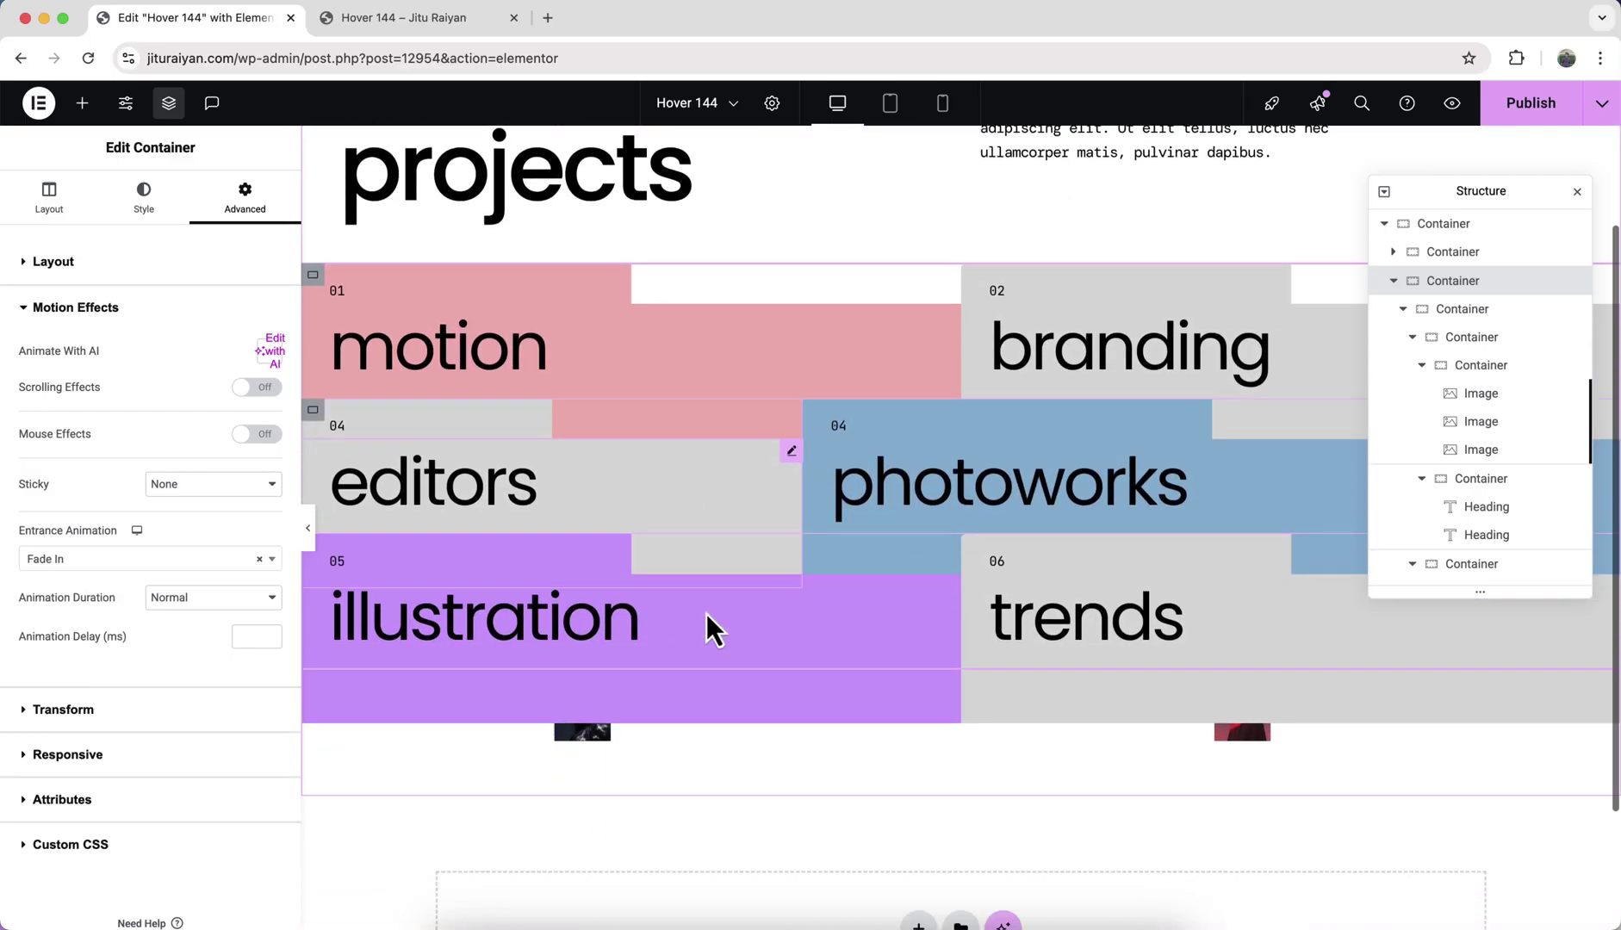
scroll(707, 613, down, 2)
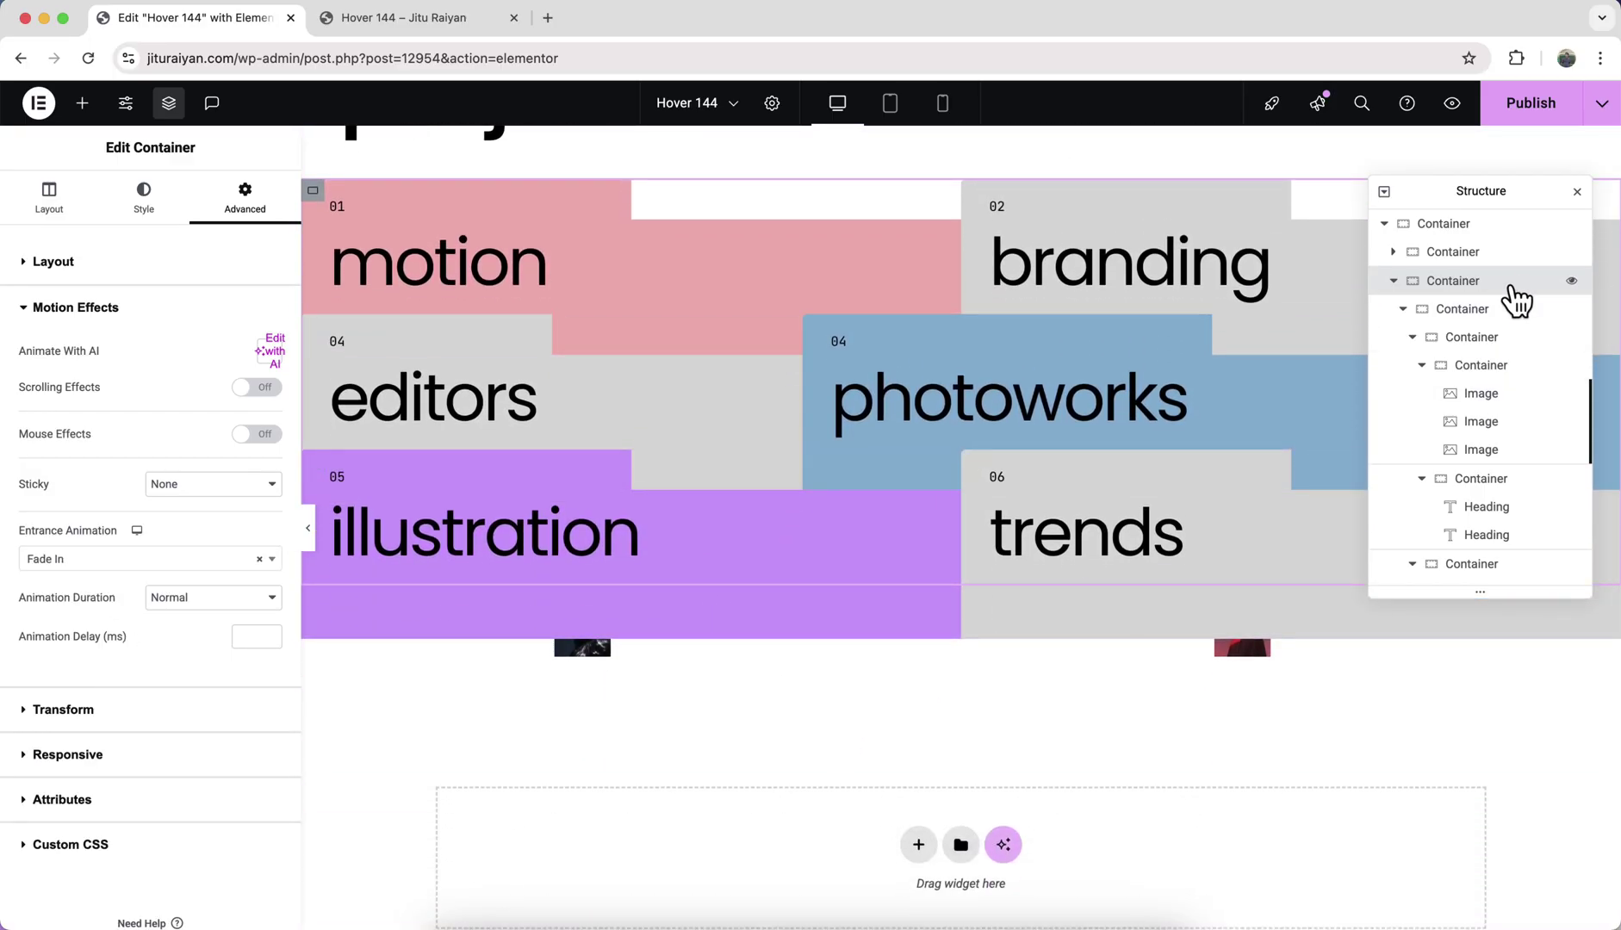
- Set the section's Justify Content to Space Between and add CSS class mdw-hover-effect-144
click(1499, 226)
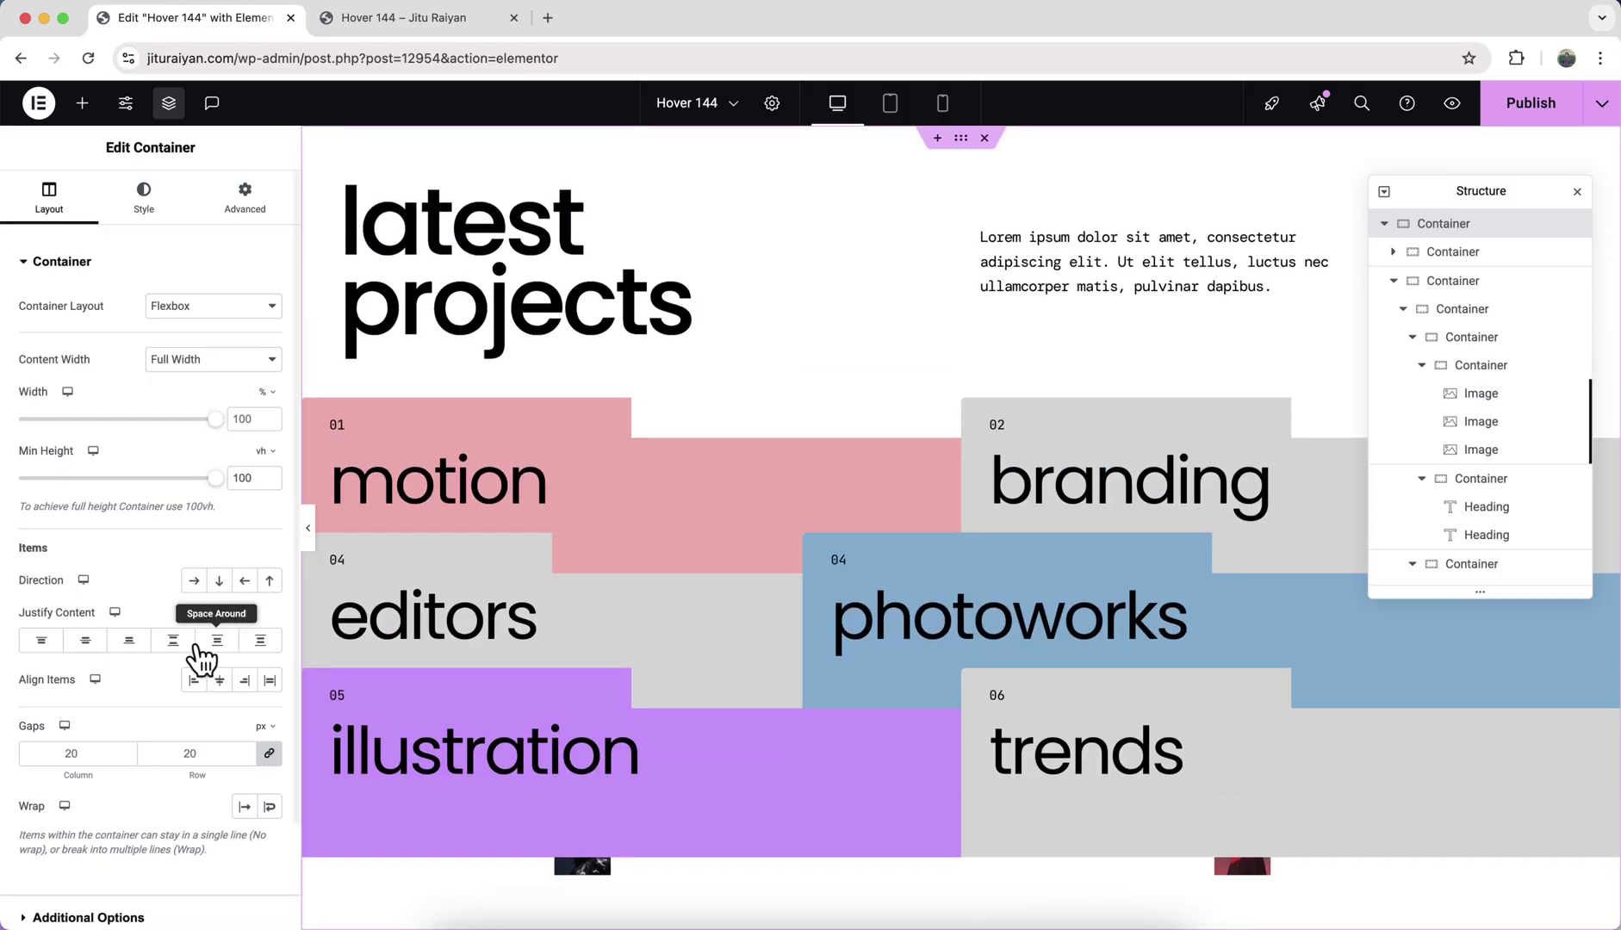
click(174, 642)
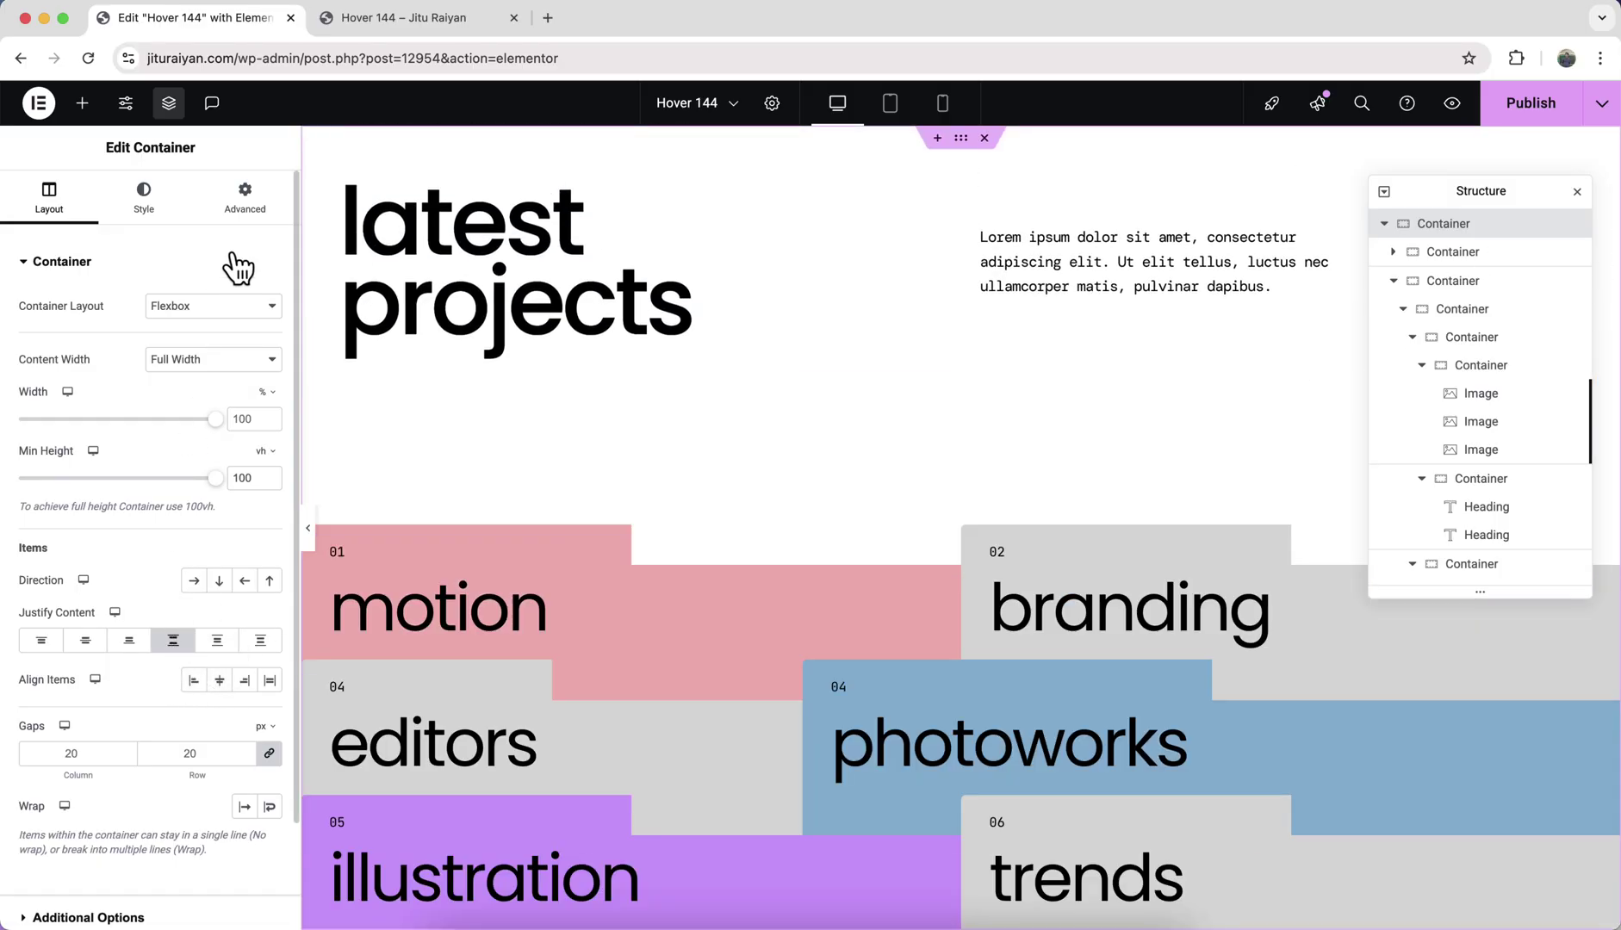
click(250, 215)
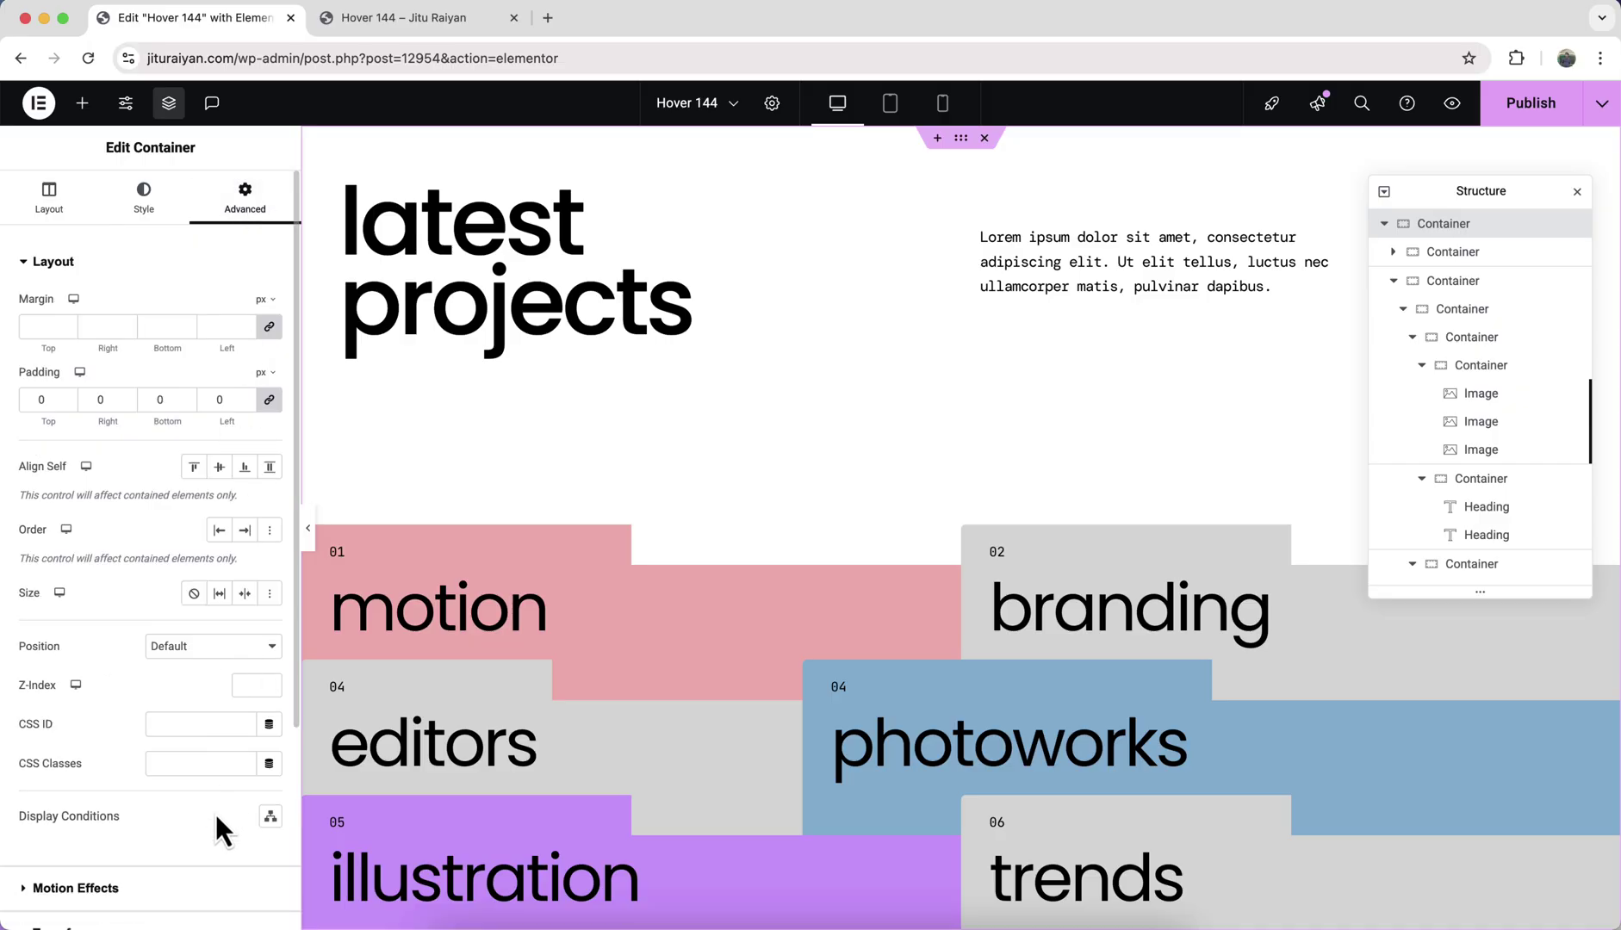
click(199, 764)
text(mdw-hover-effect-144)
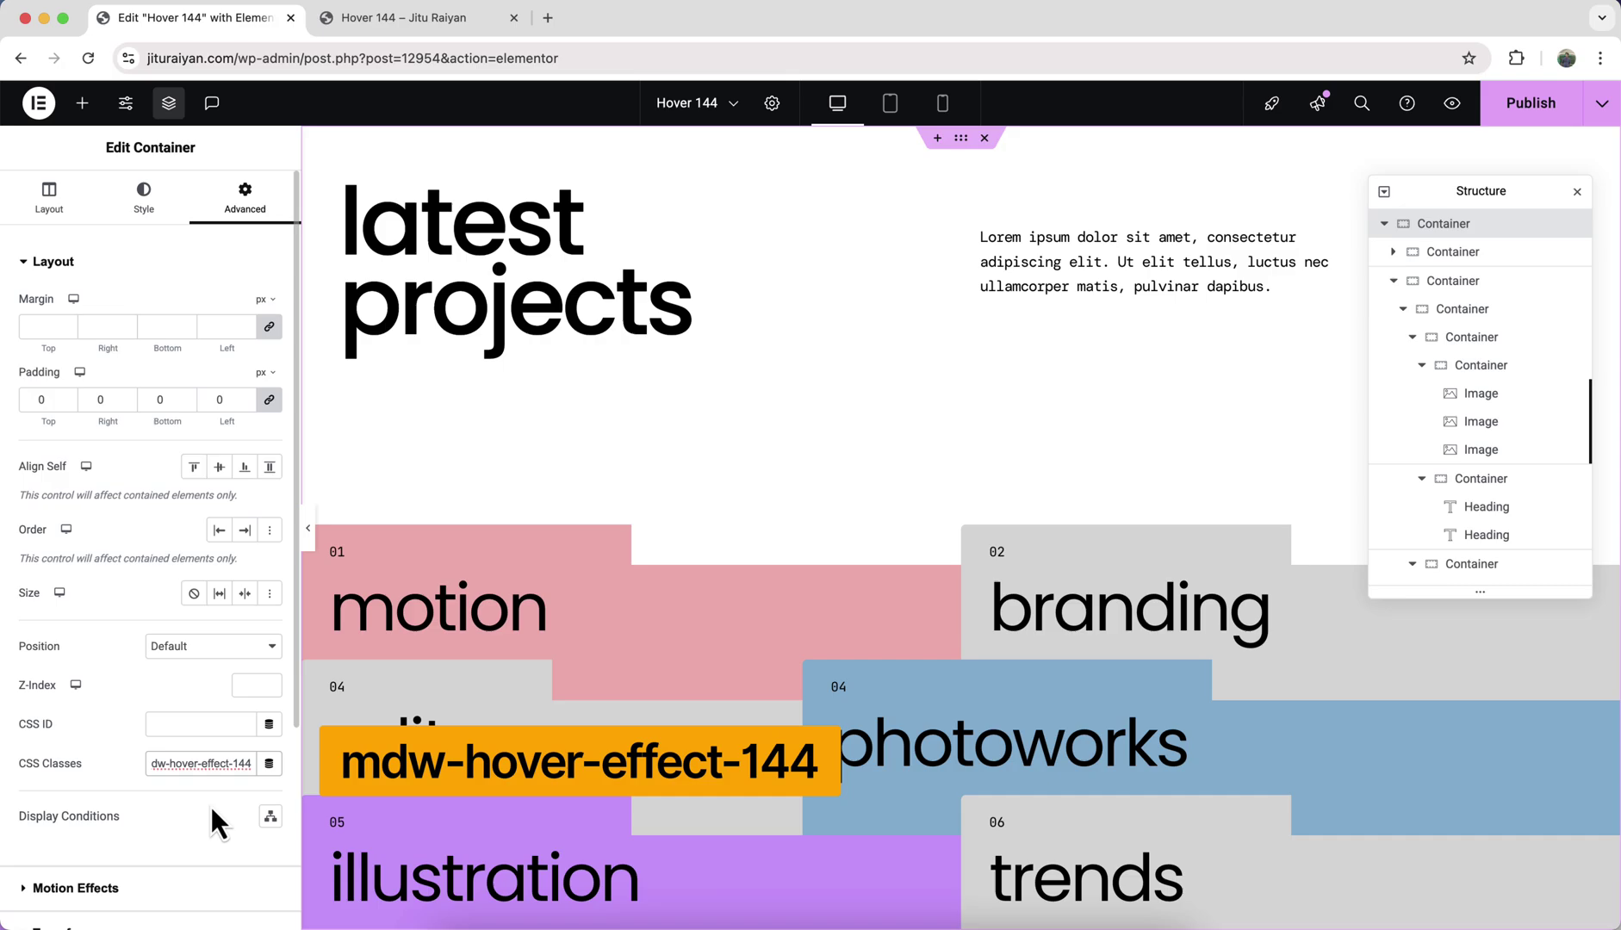
- Add CSS class mdw-hover-effect-144-main to the project cards container
click(1510, 288)
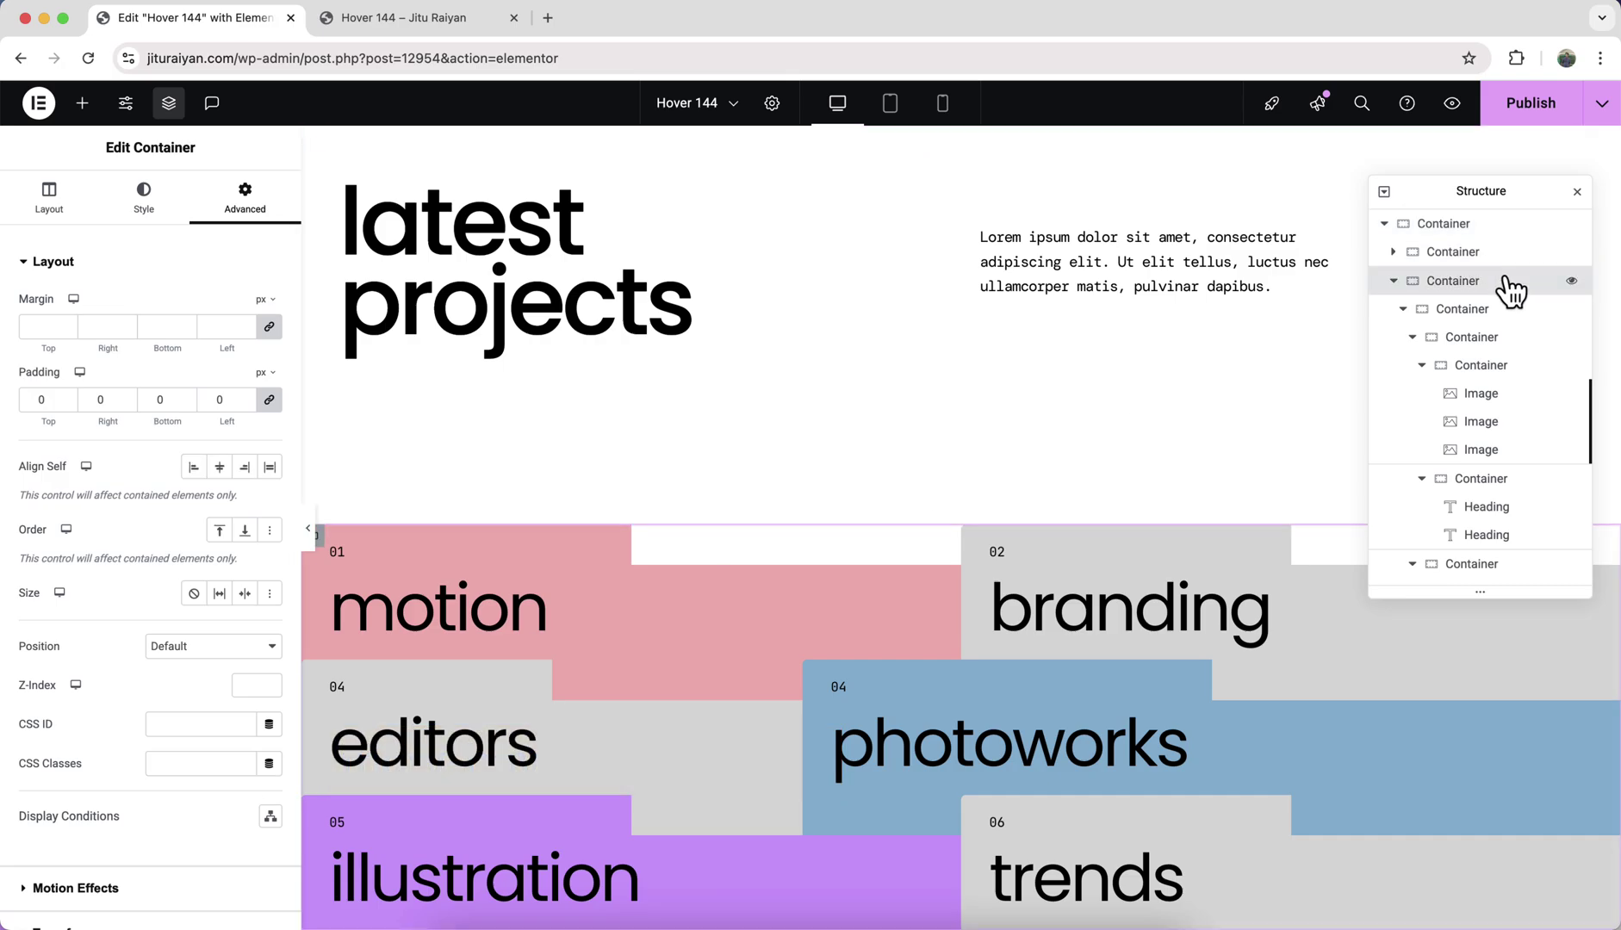
click(207, 764)
text(mdw-hover-effect-144-main)
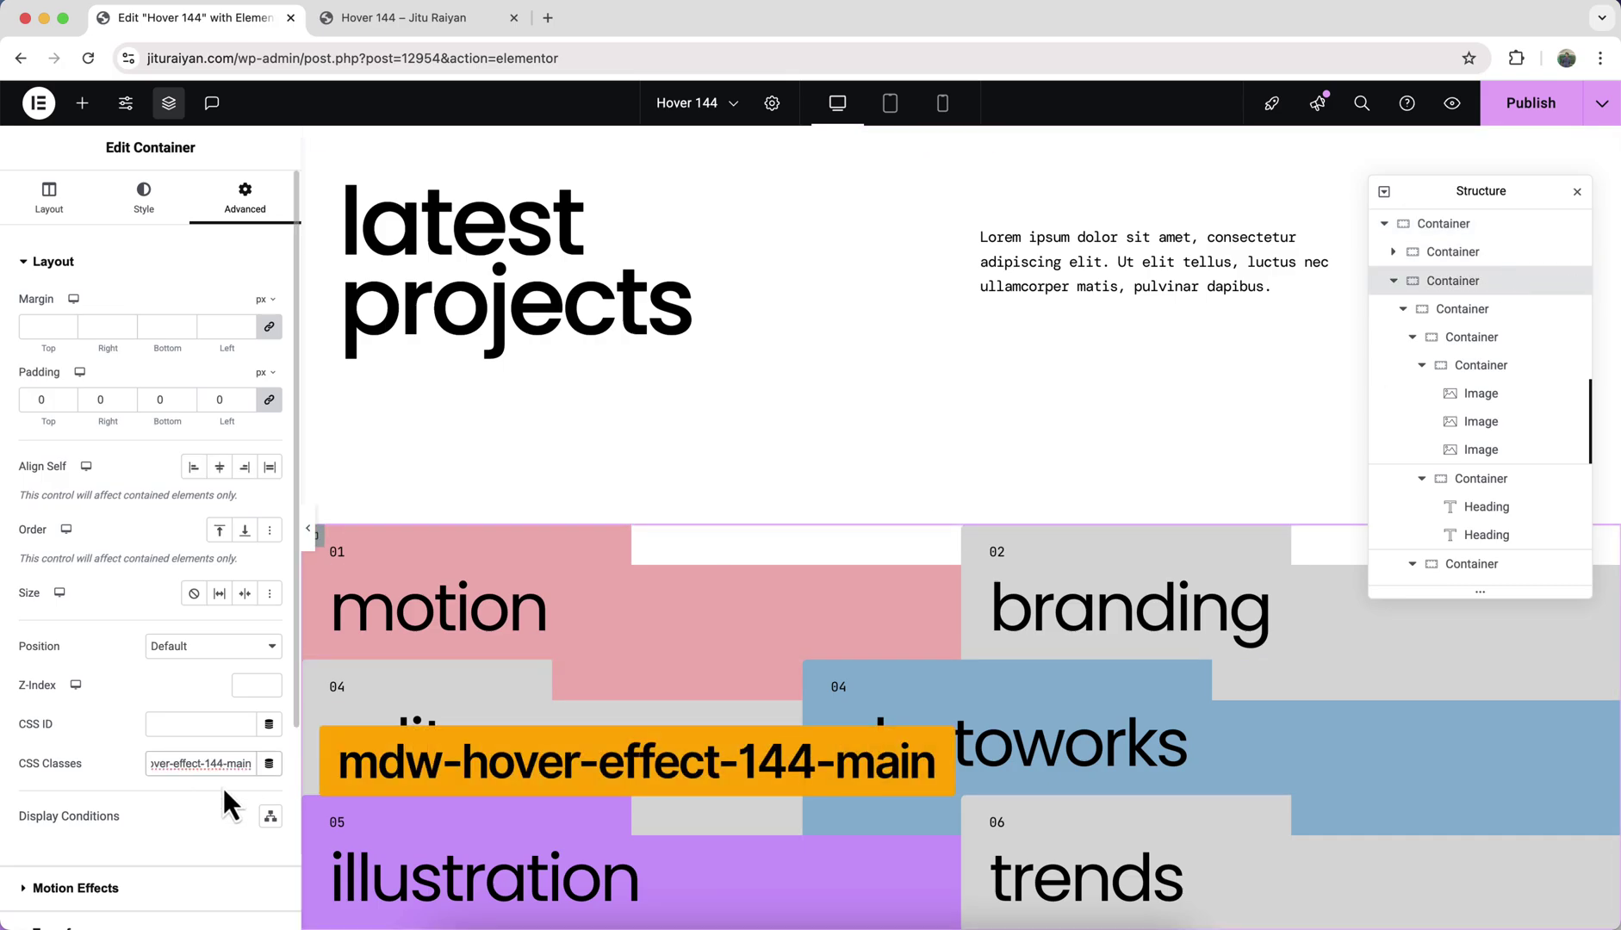
- Add an HTML widget with the hover-effect CSS at the section top, then preview the page
click(83, 103)
text(html)
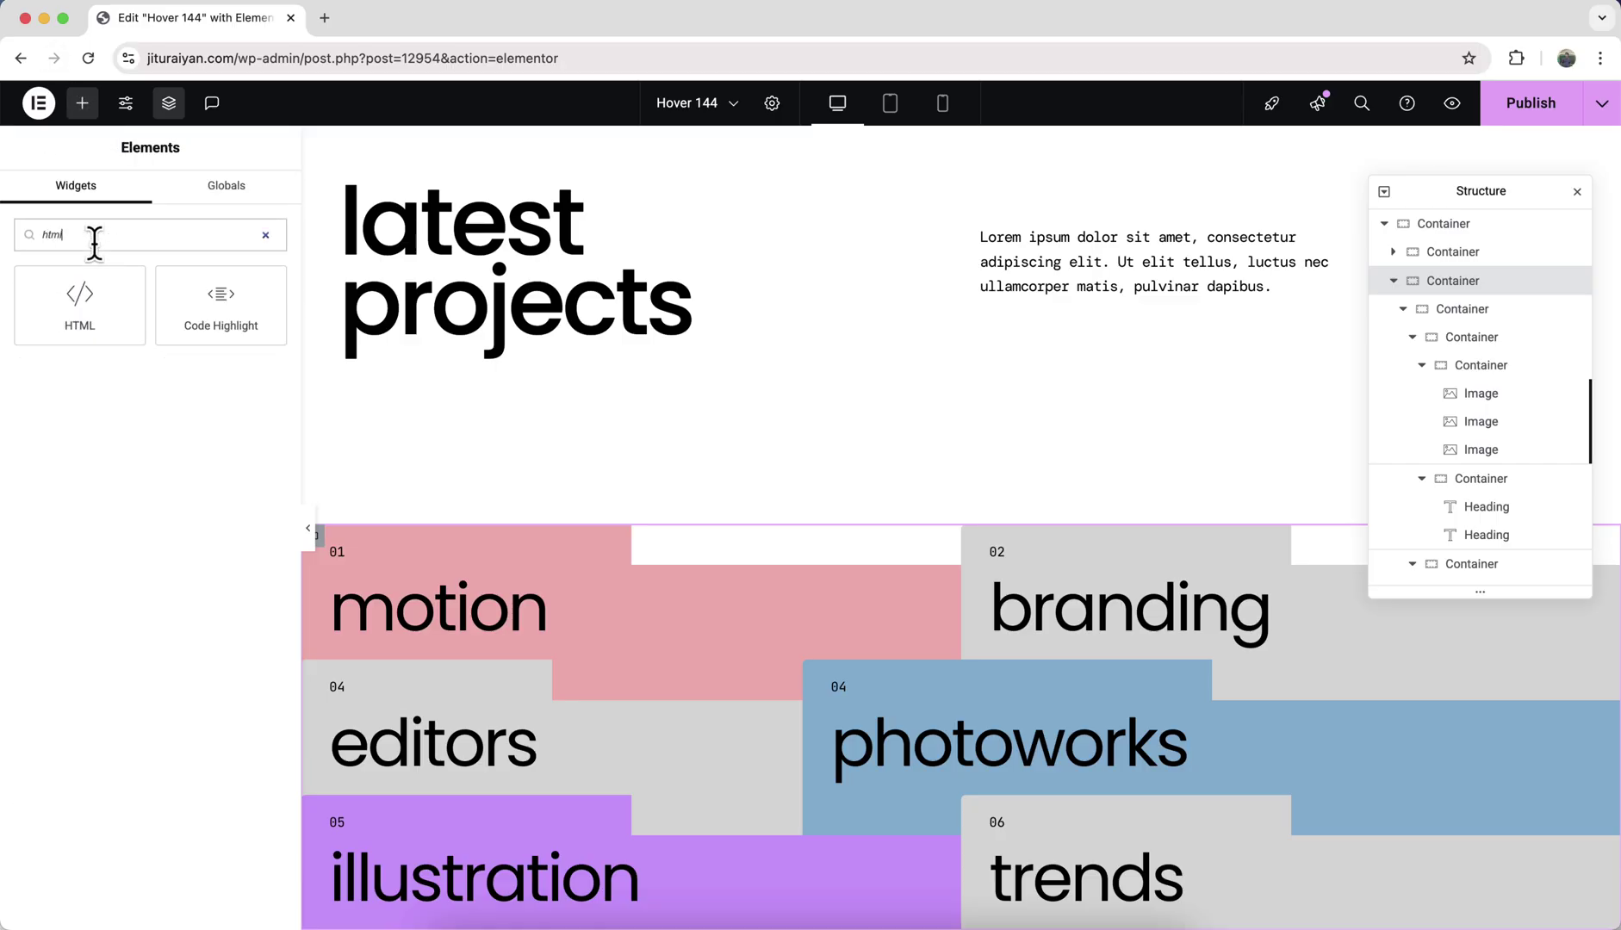
drag(93, 300, 391, 258)
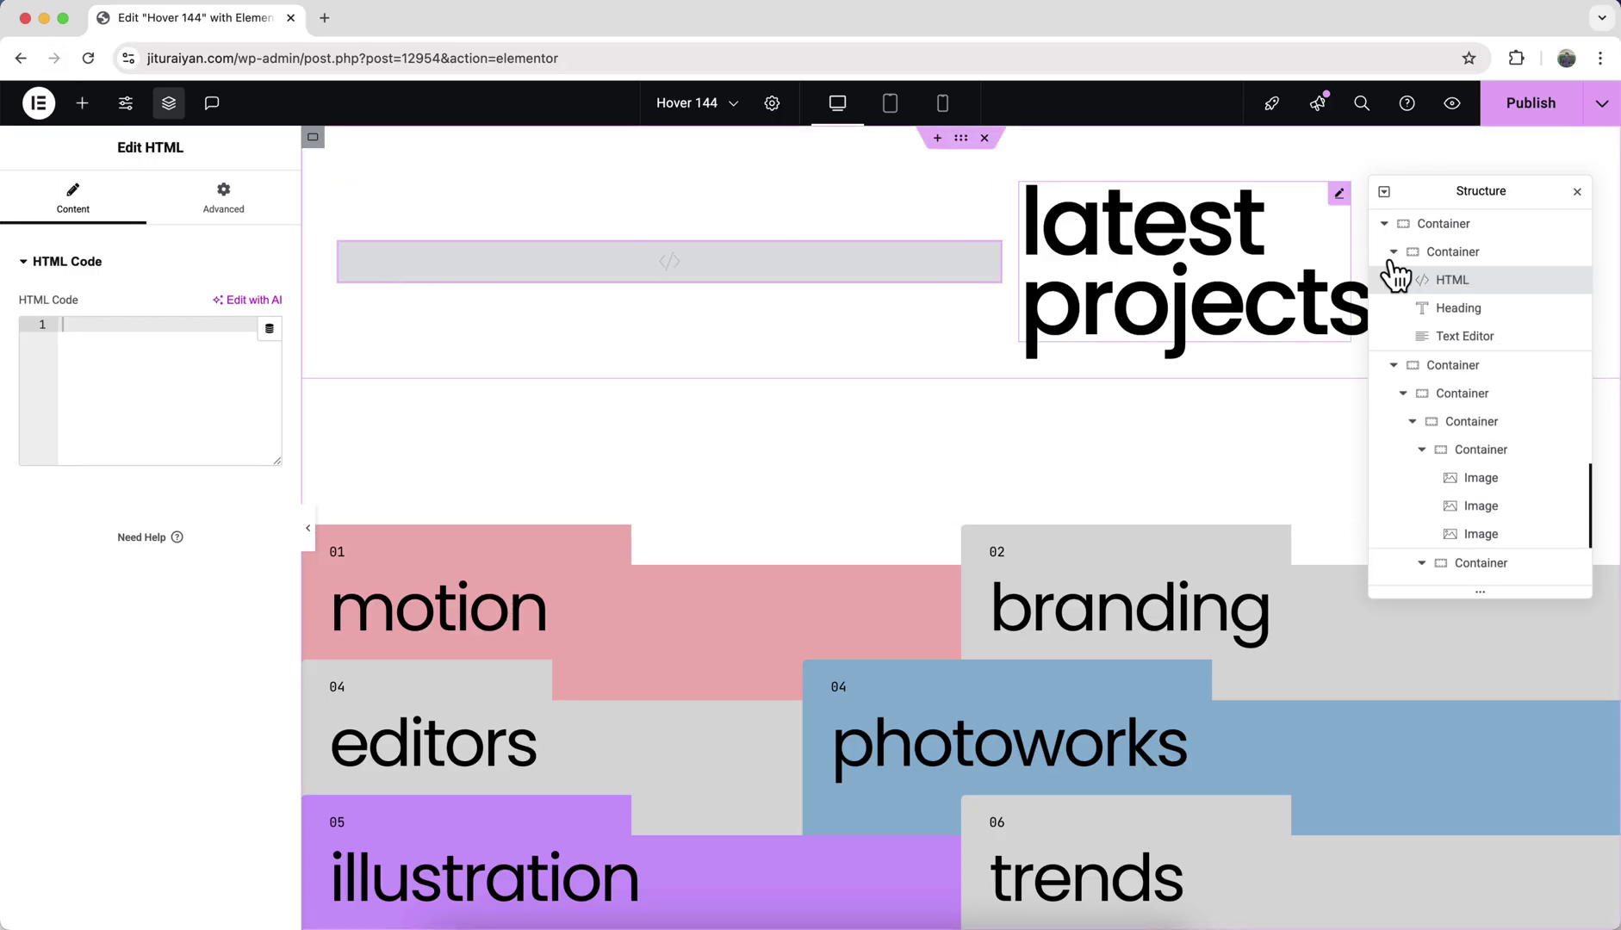
drag(1449, 258, 1455, 265)
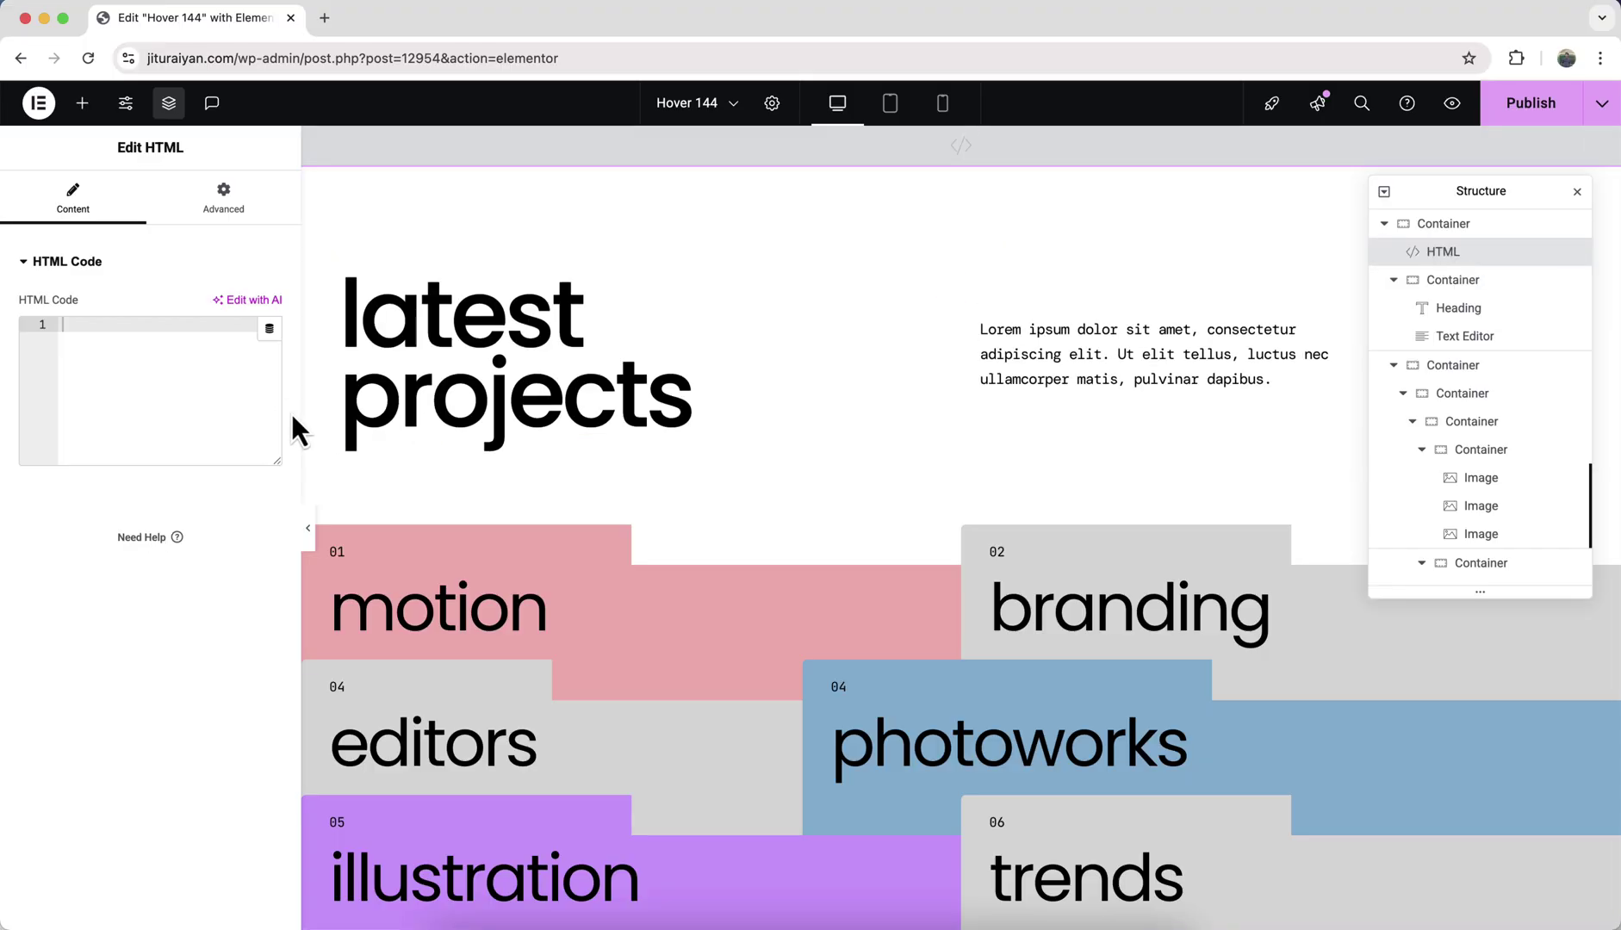
key(super+v)
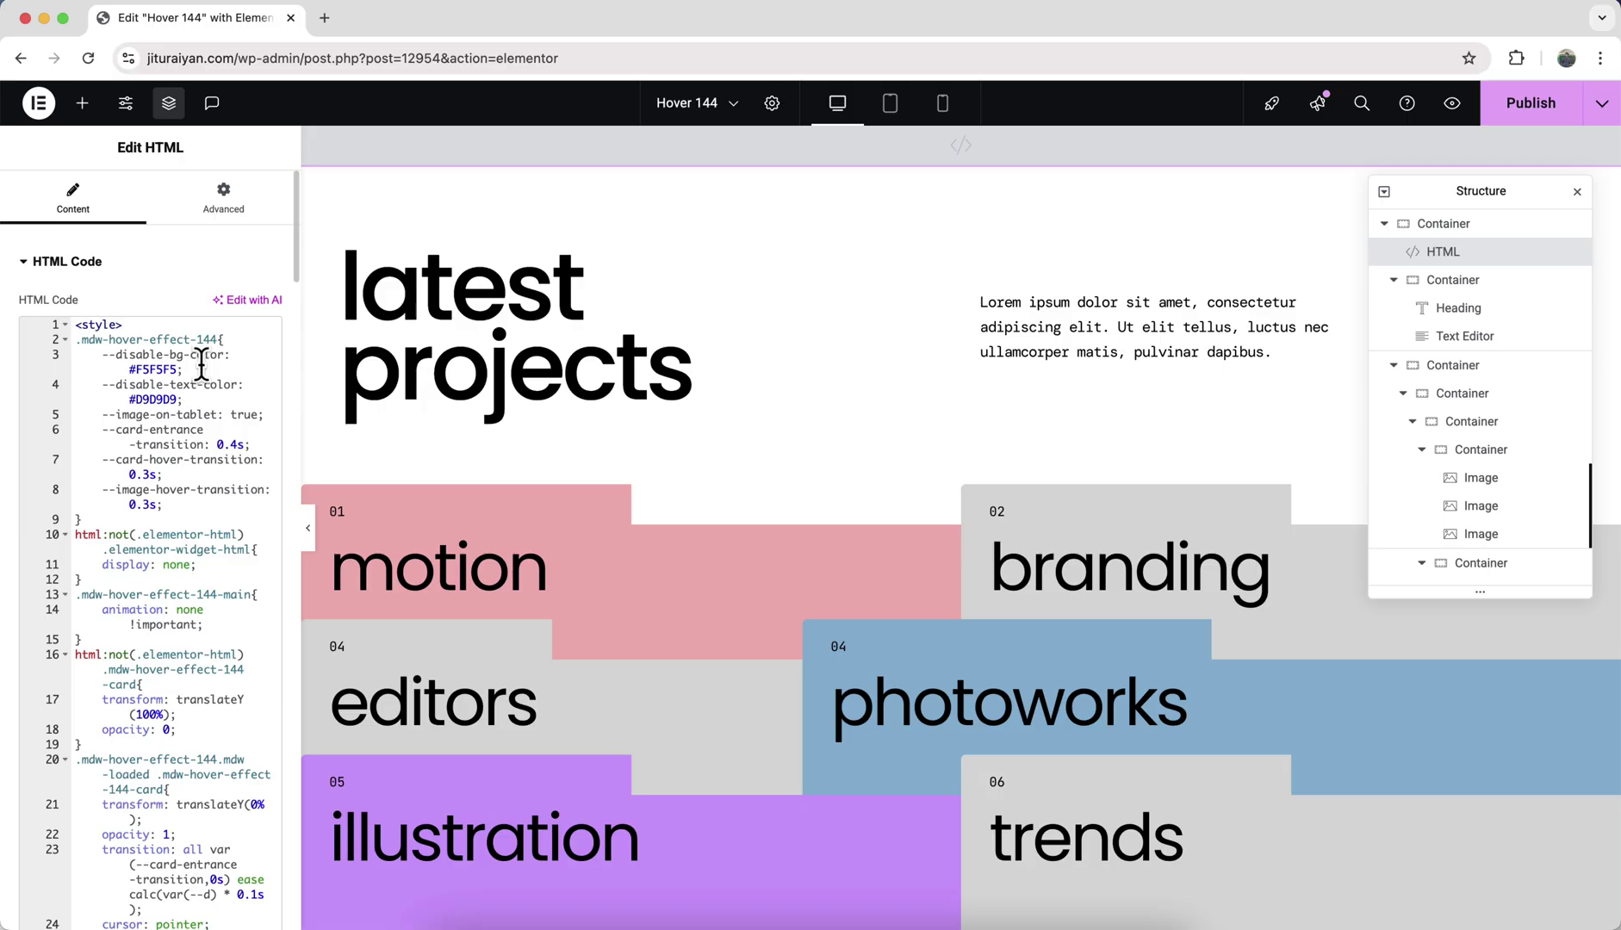
key(super+p)
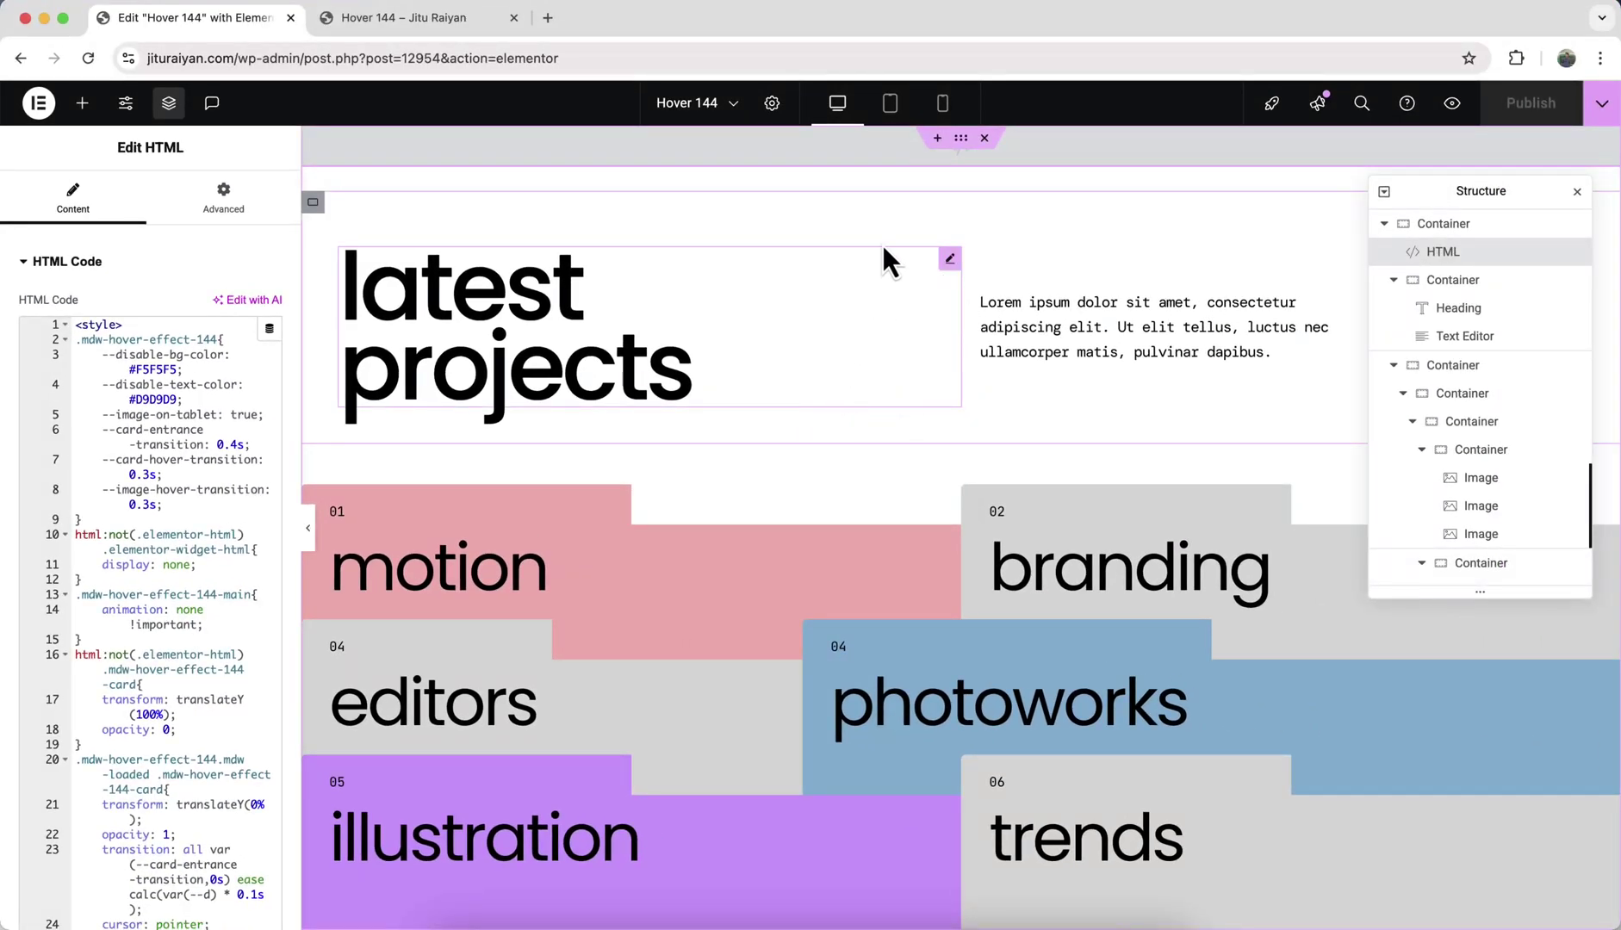
- On tablet, stack the heading and text in a column aligned to the start
click(891, 116)
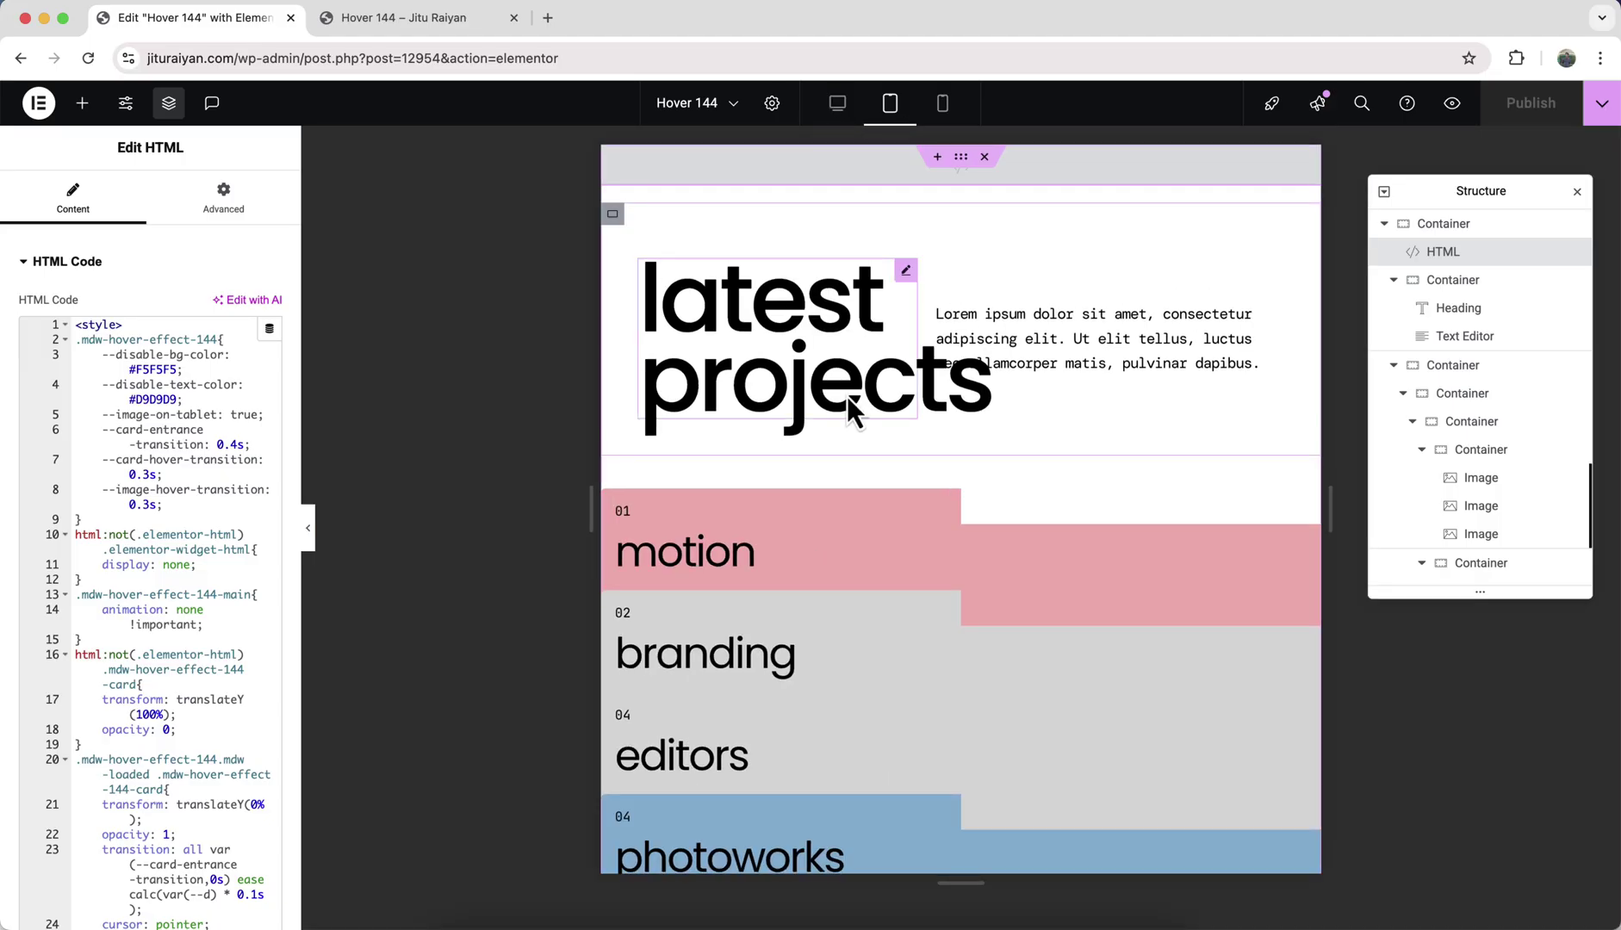
scroll(848, 396, down, 3)
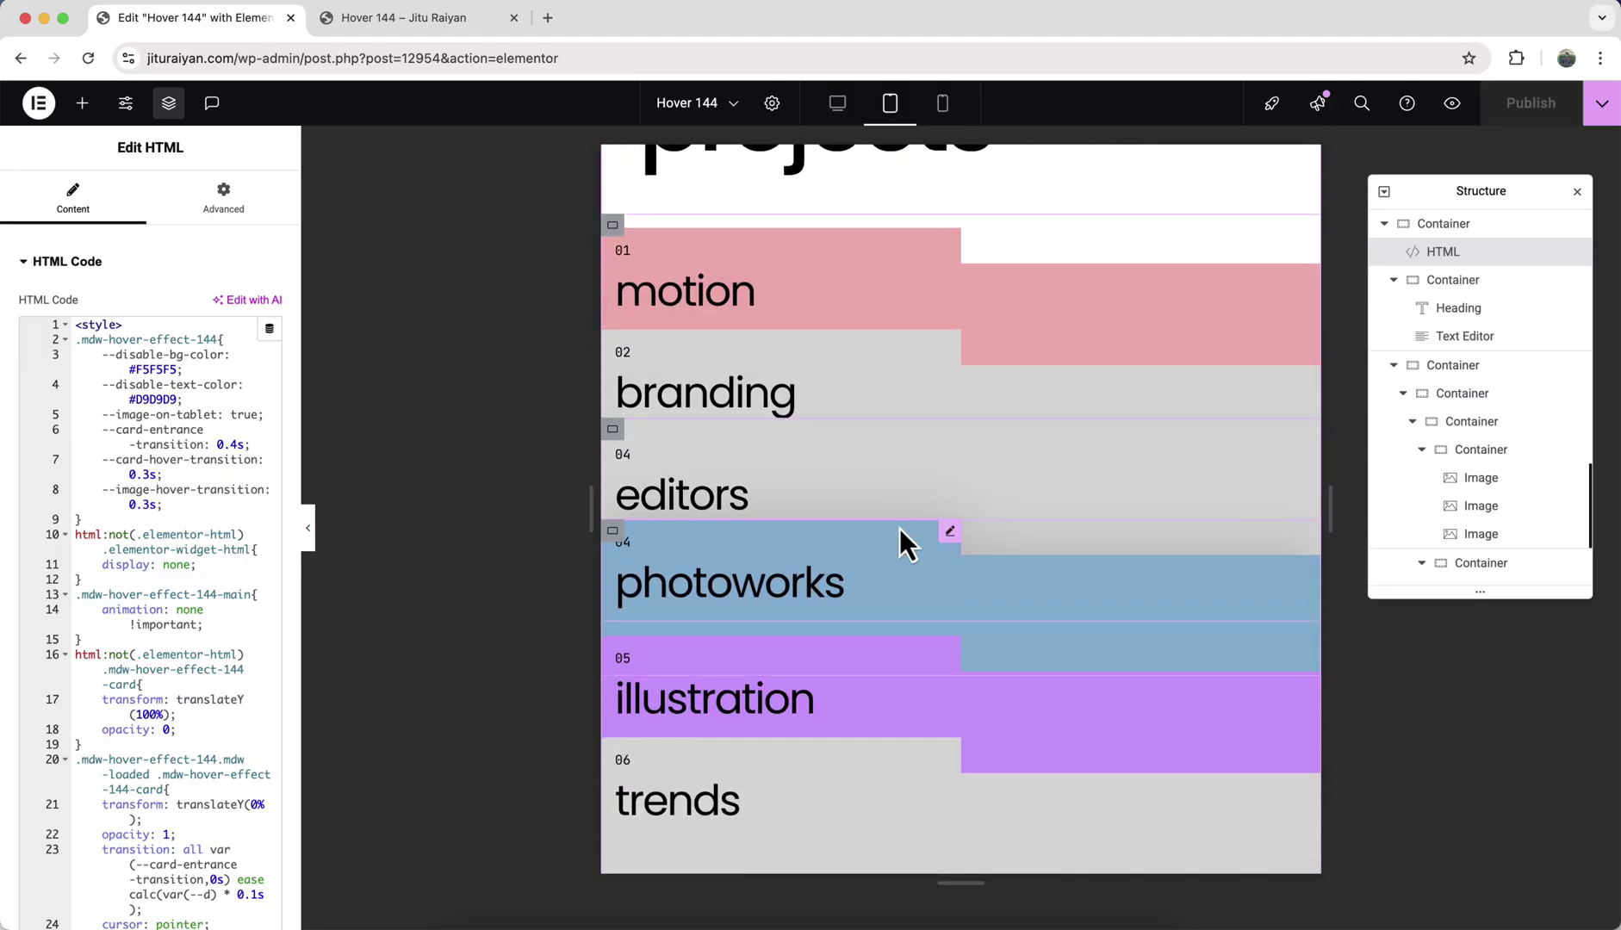
scroll(899, 528, up, 3)
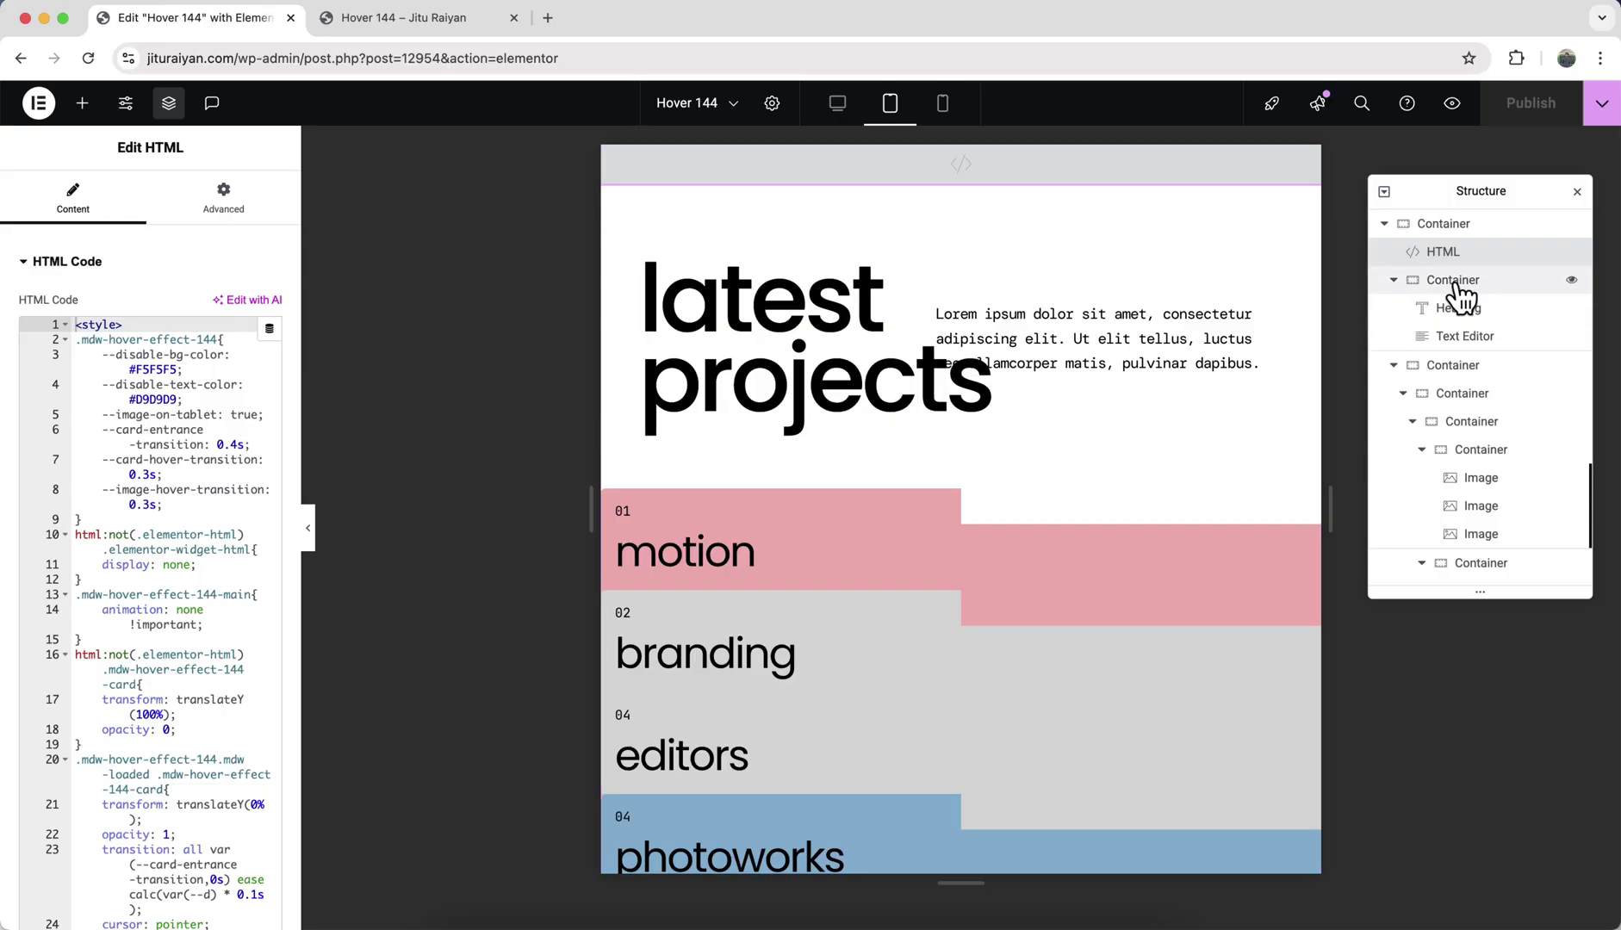
click(1460, 284)
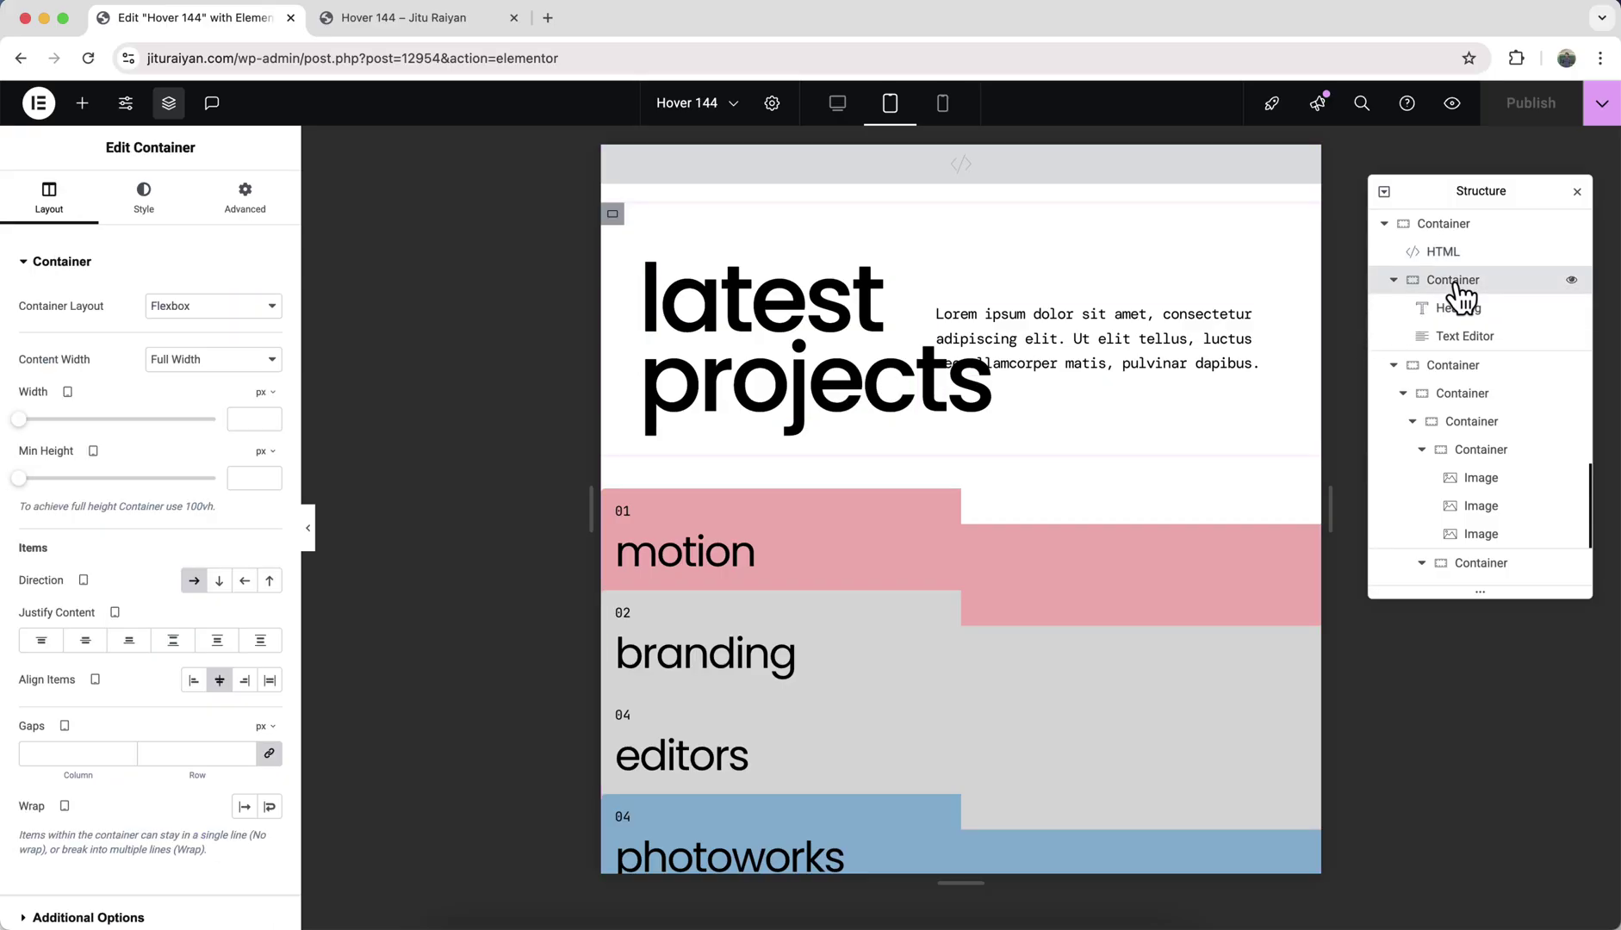
click(220, 581)
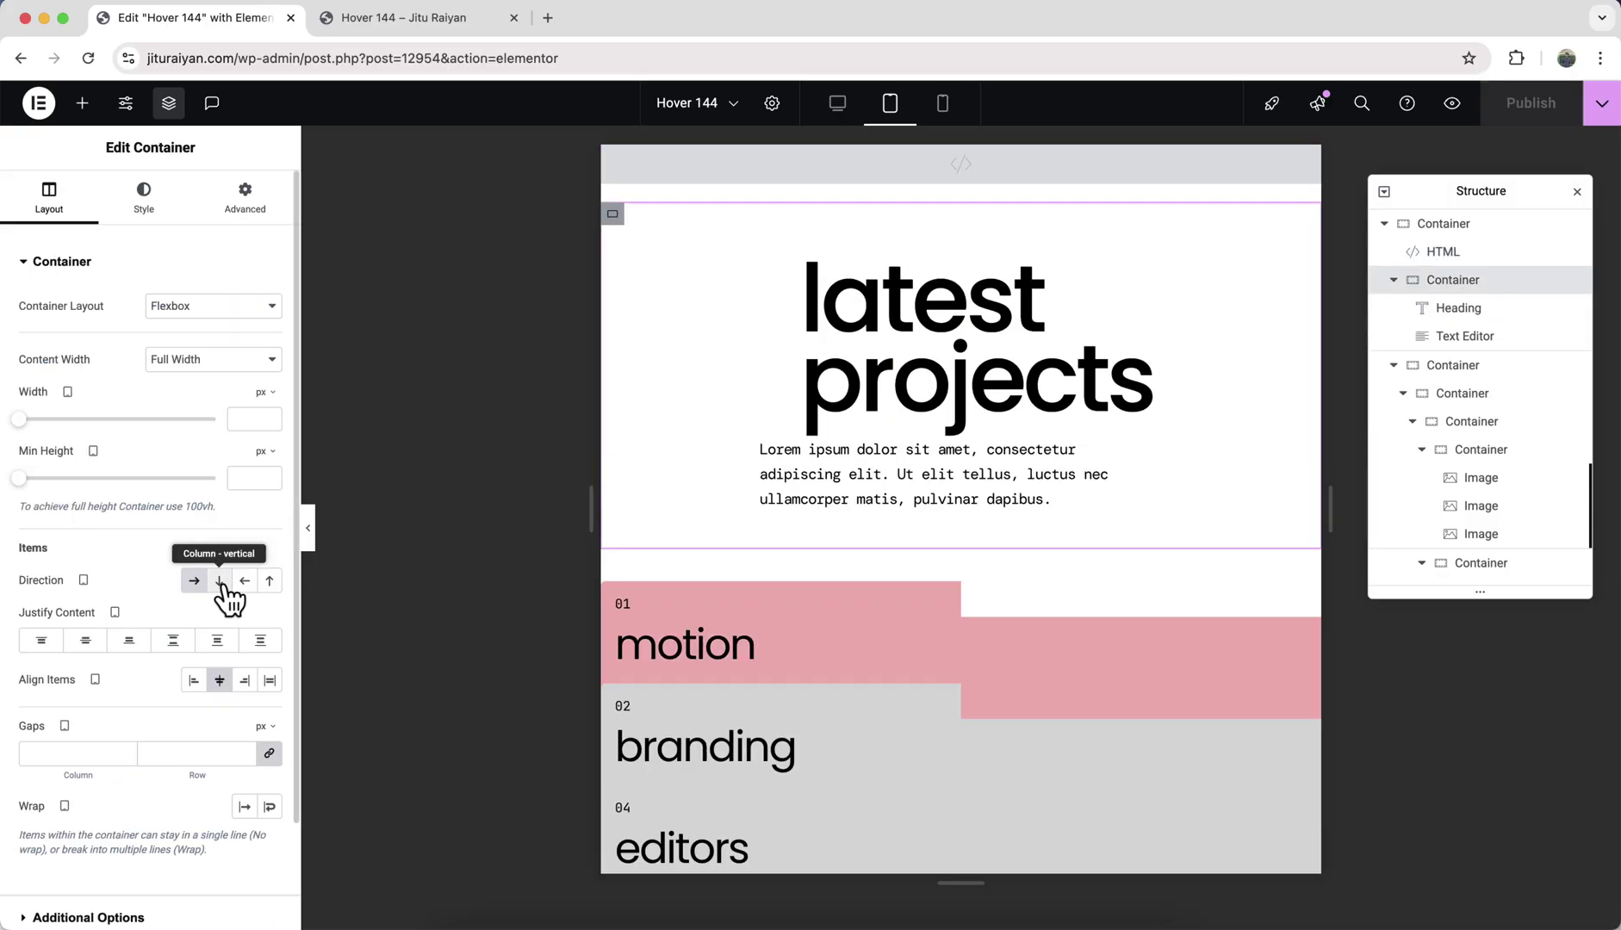
click(194, 681)
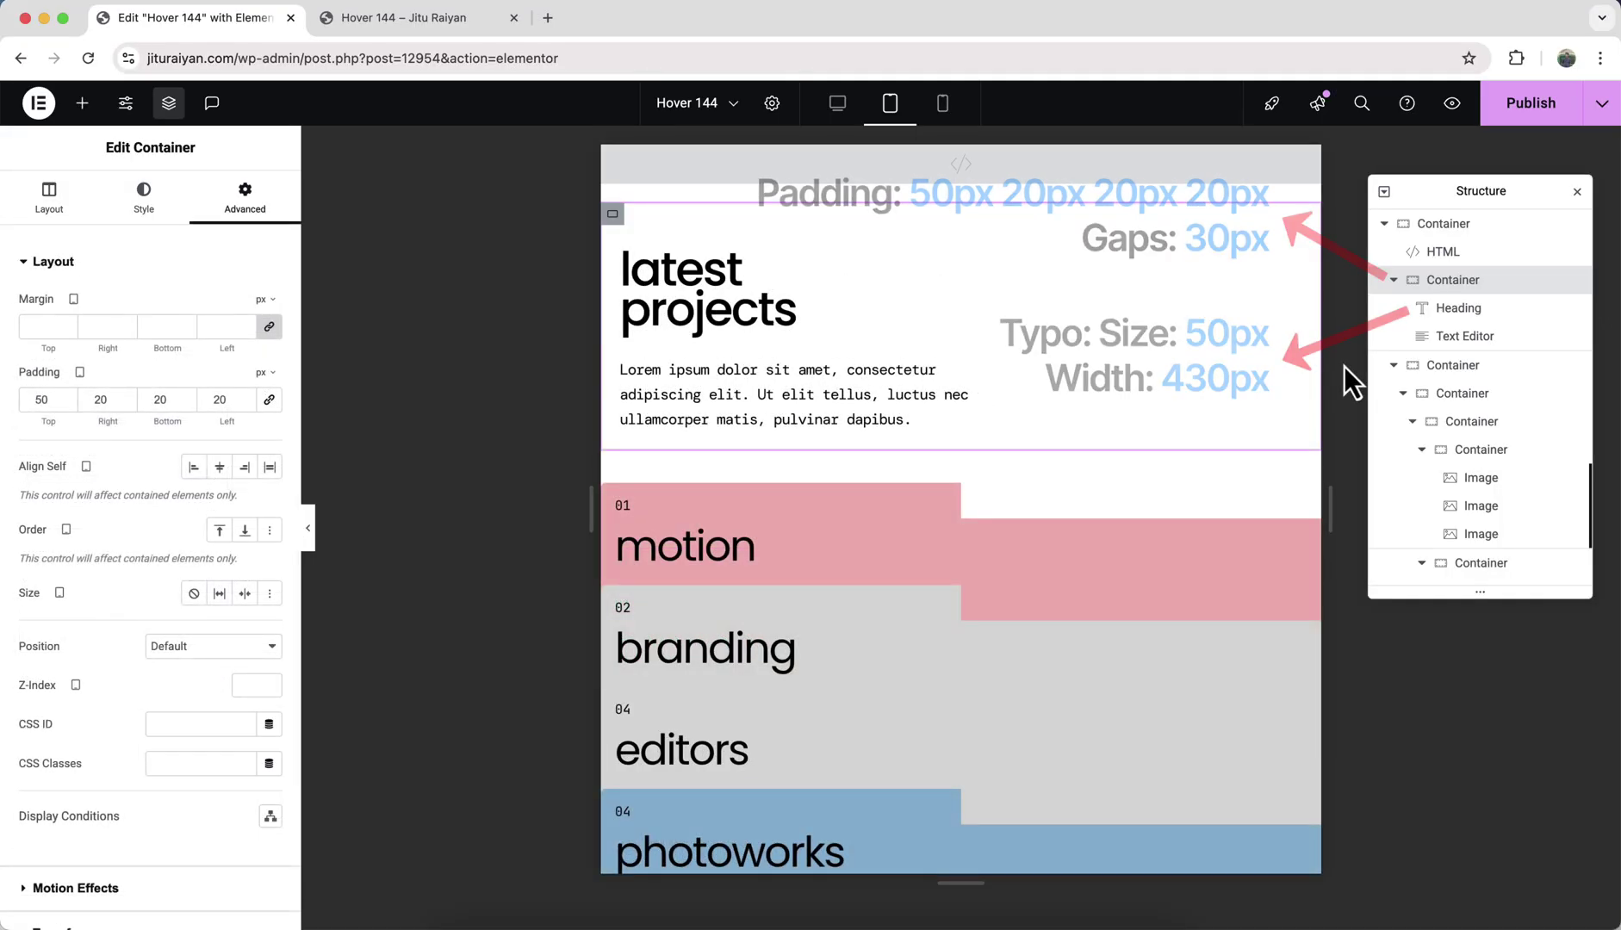
- Set the latest projects section's minimum height to 0 on tablet
click(1484, 226)
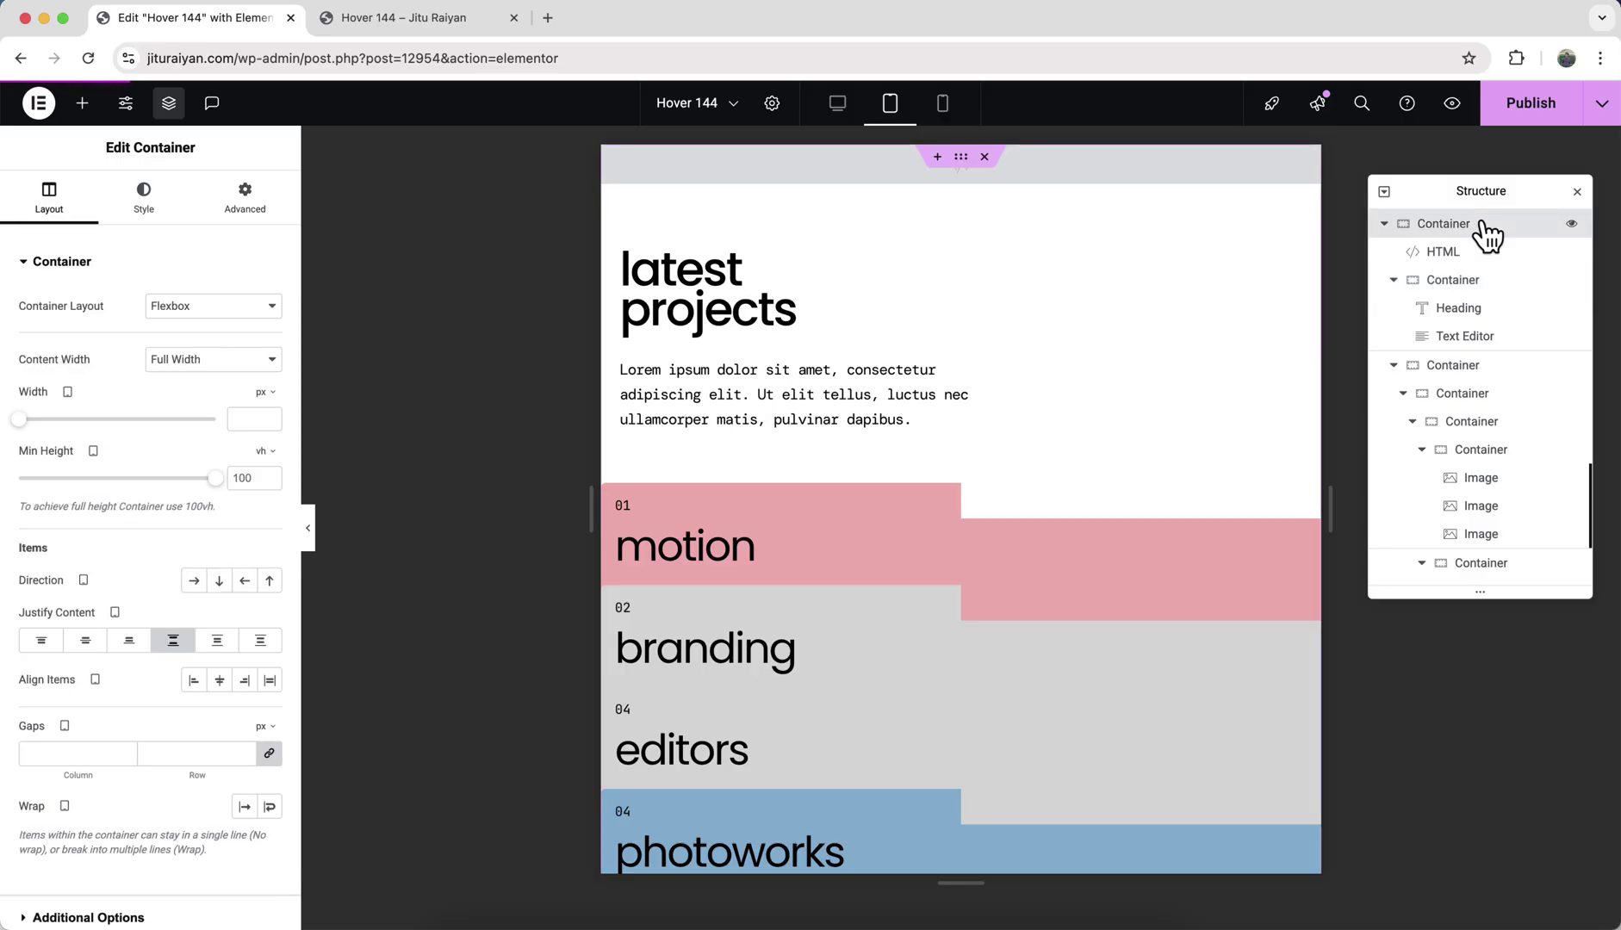
double_click(247, 479)
text(0)
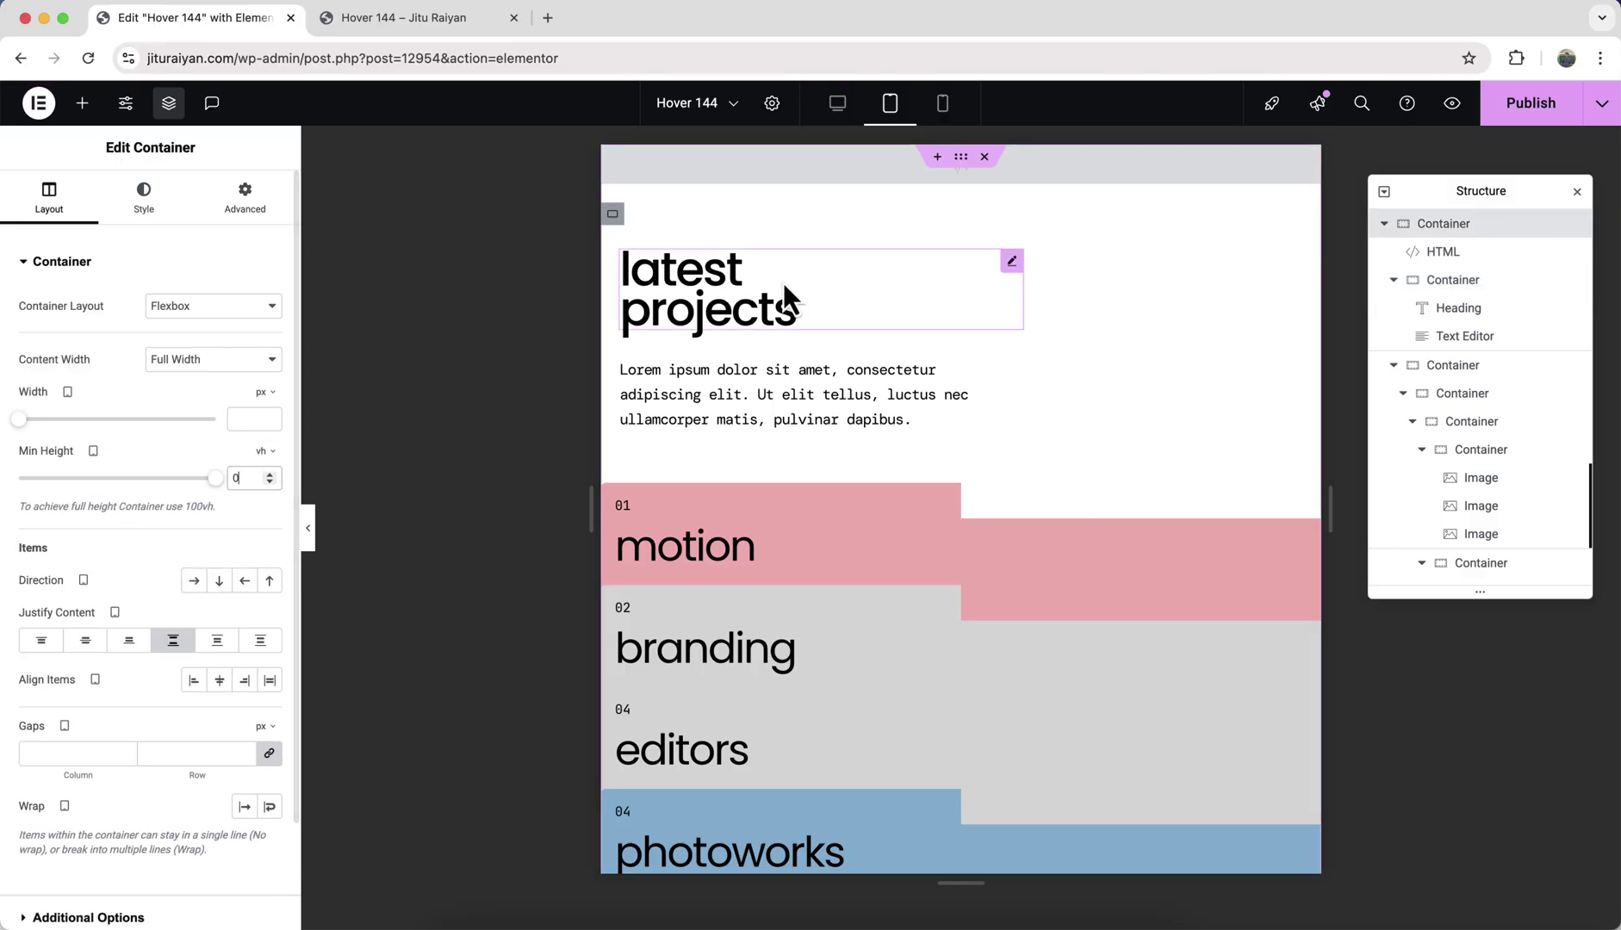
click(943, 102)
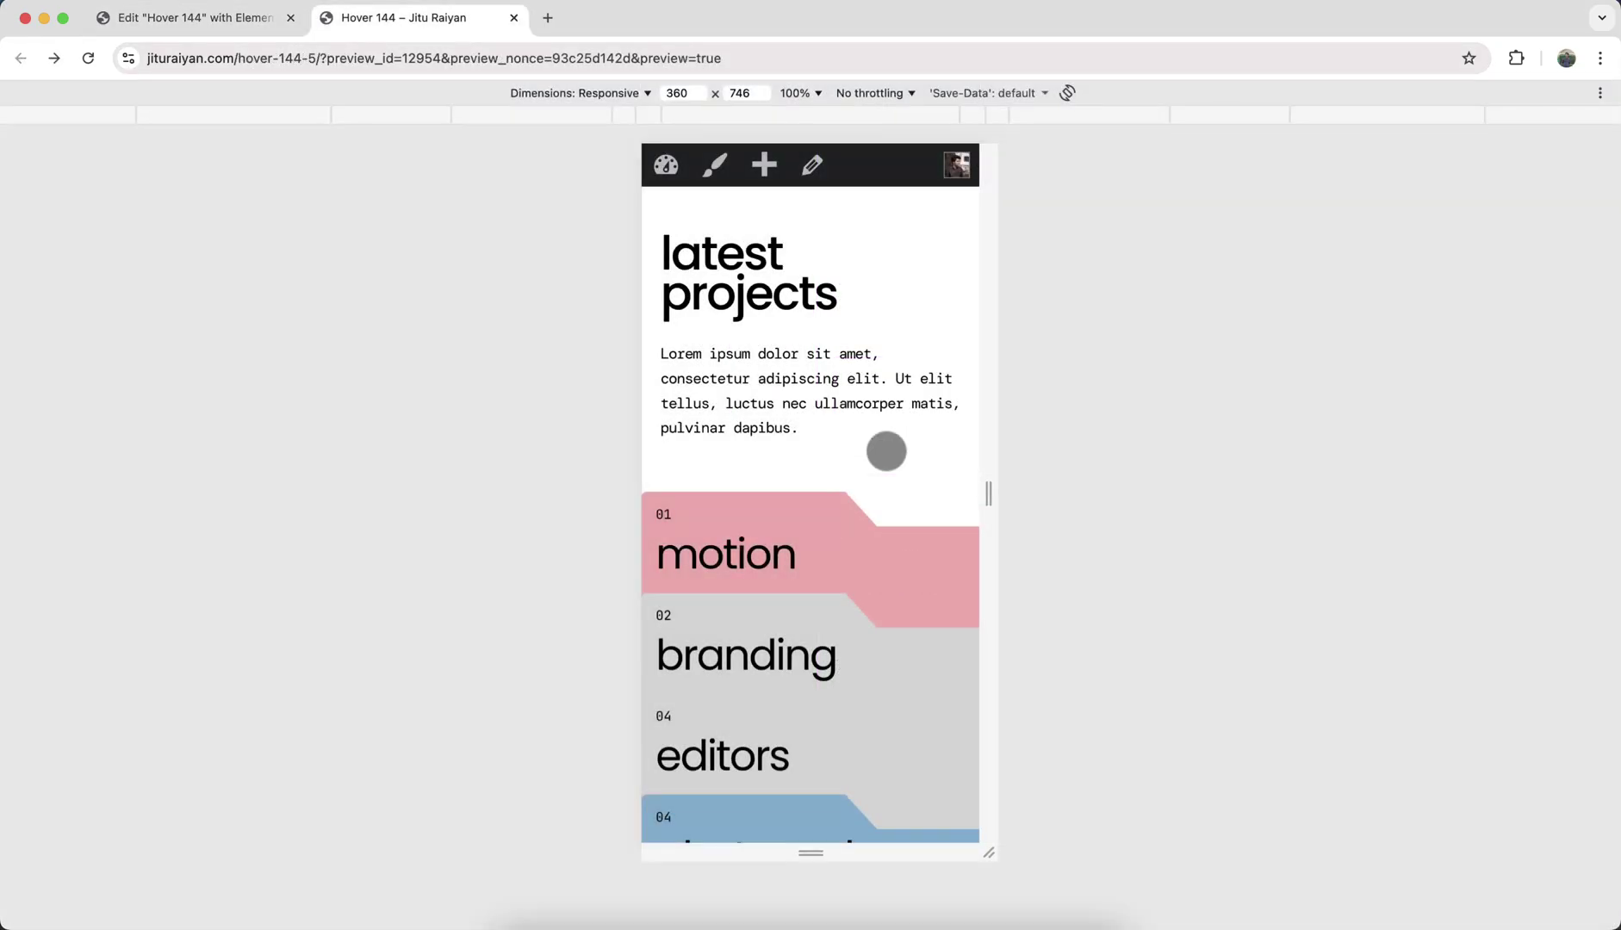
- Swipe through the stacked project cards in the 360×746 mobile preview
drag(868, 742, 845, 793)
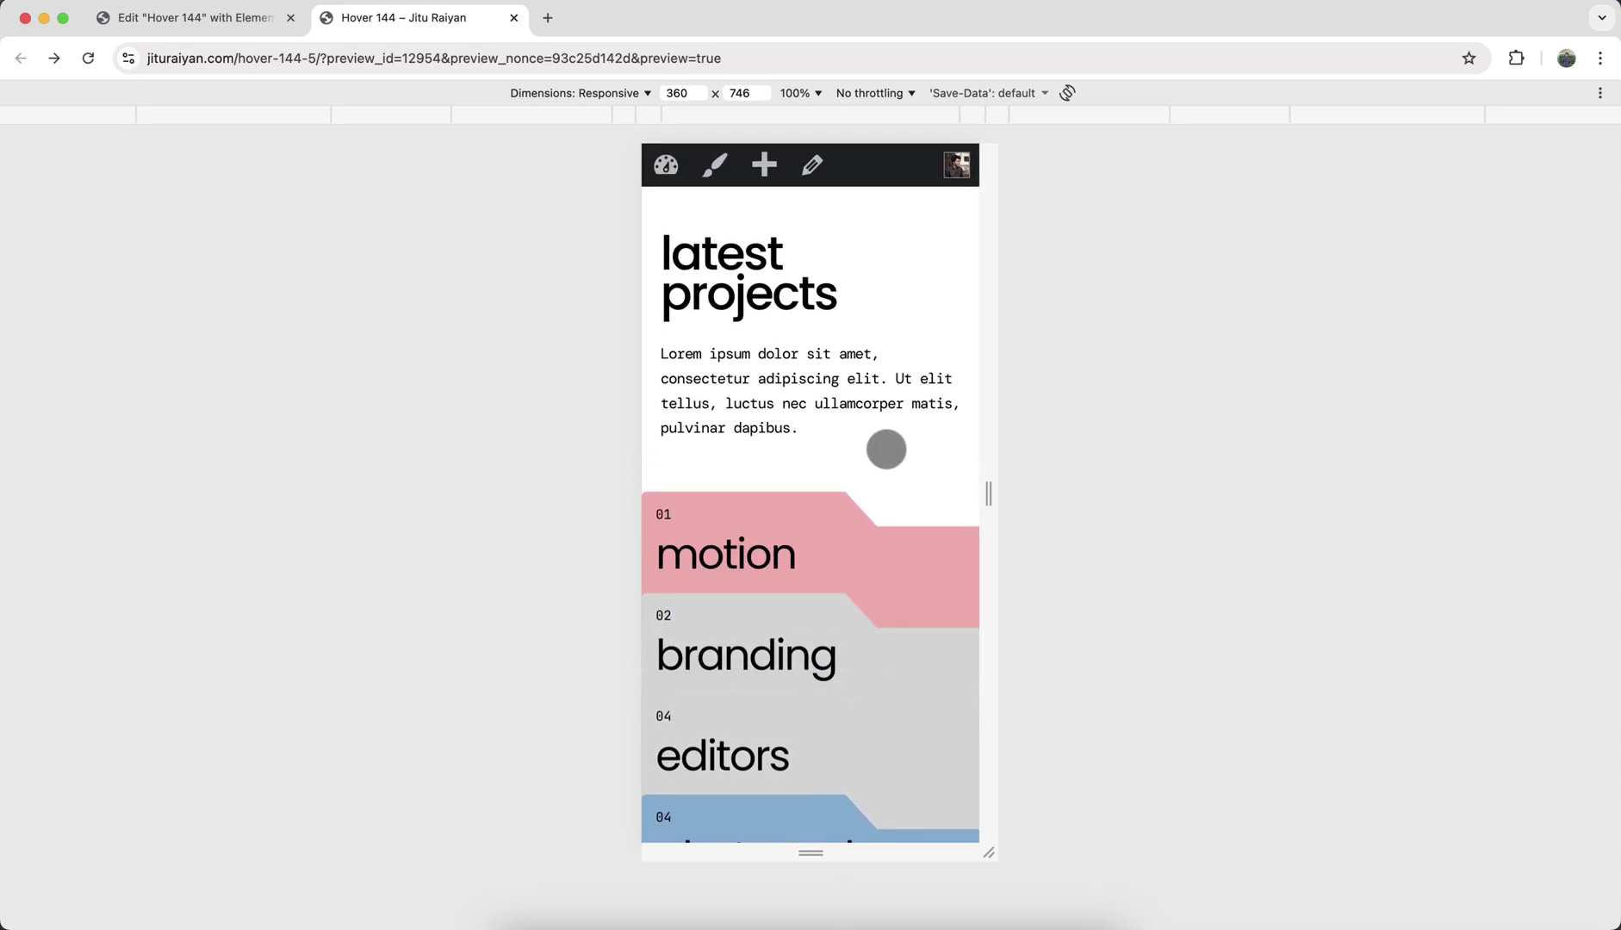